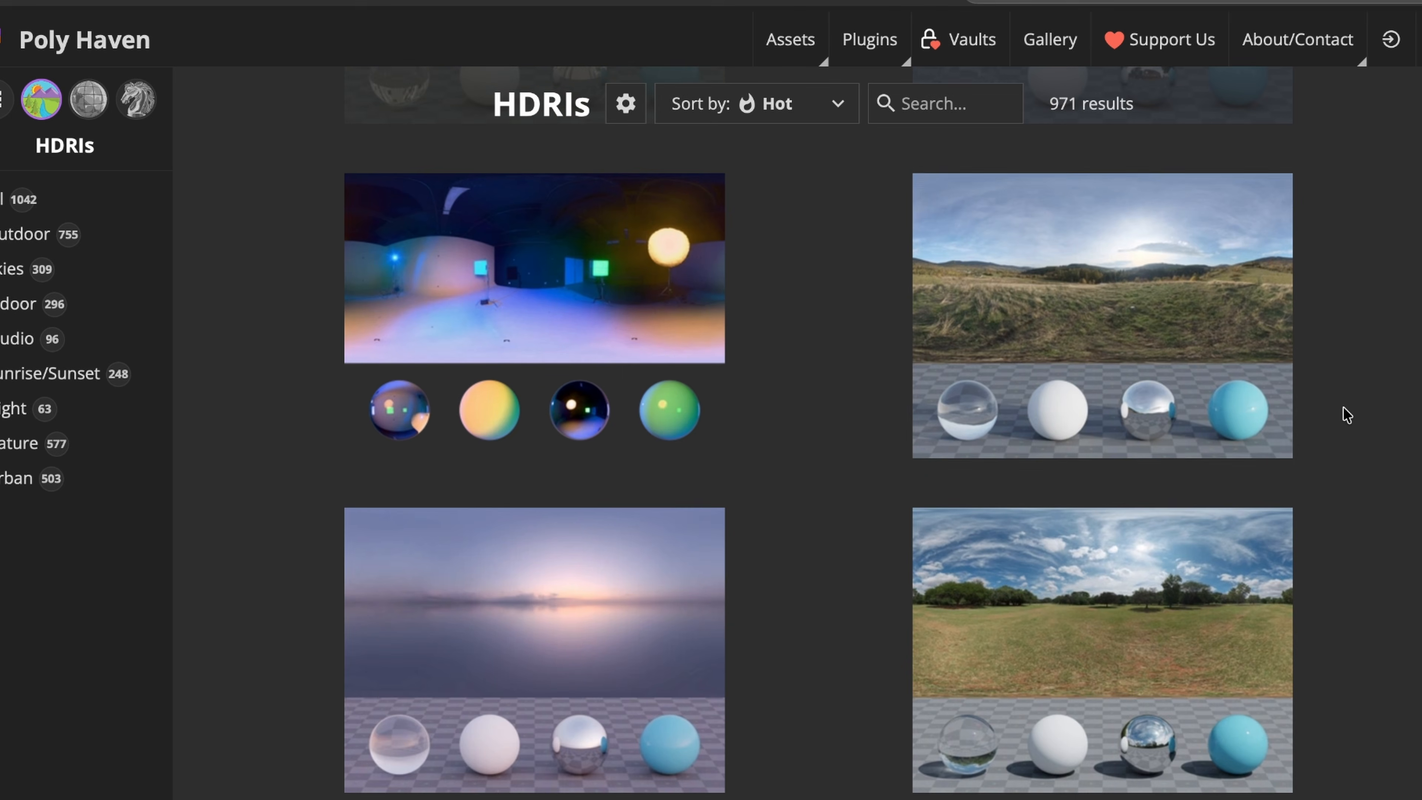
- Open the Autumn Hill View HDRI and look around its panorama in the 3D preview
{"action": "left_click", "coordinate": [1204, 346]}
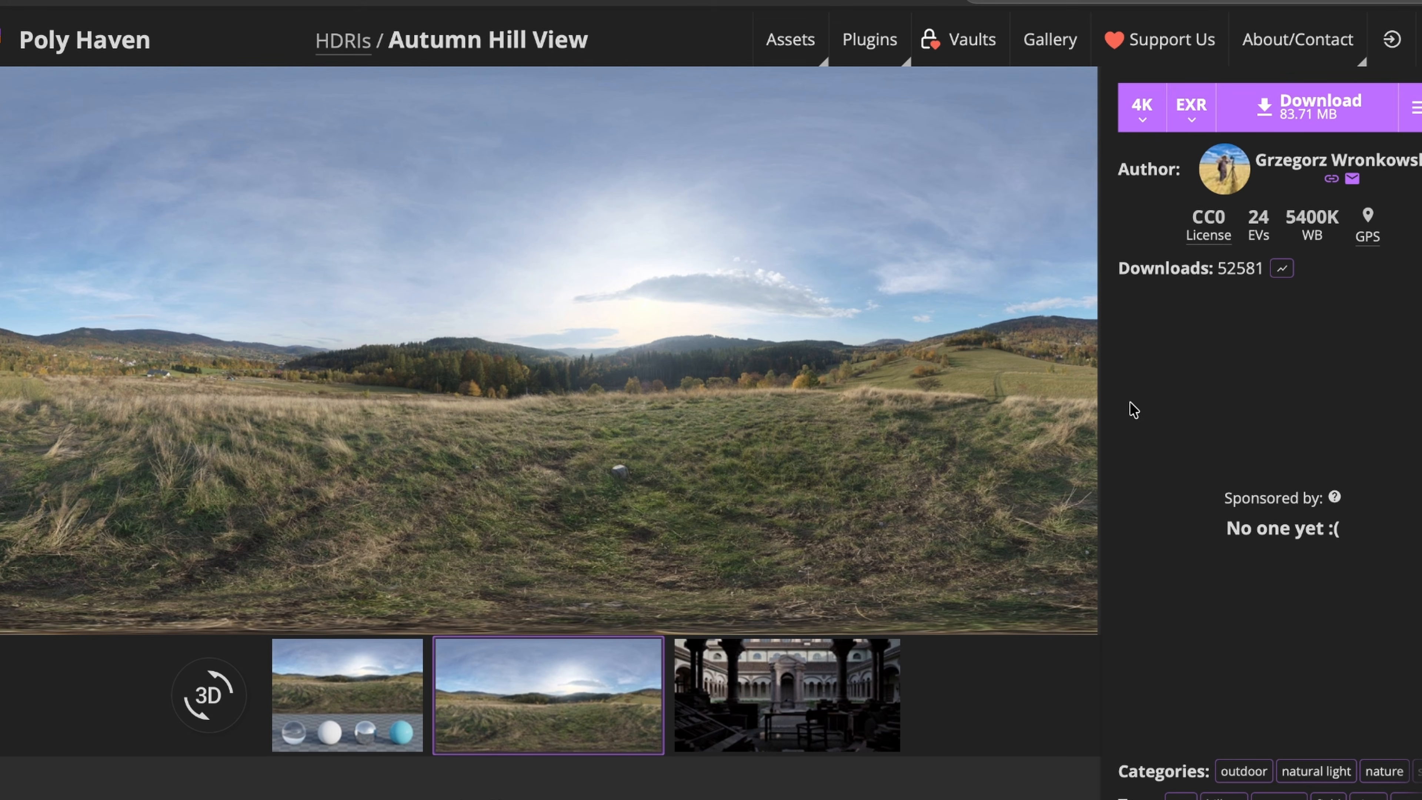
{"action": "left_click", "coordinate": [208, 695]}
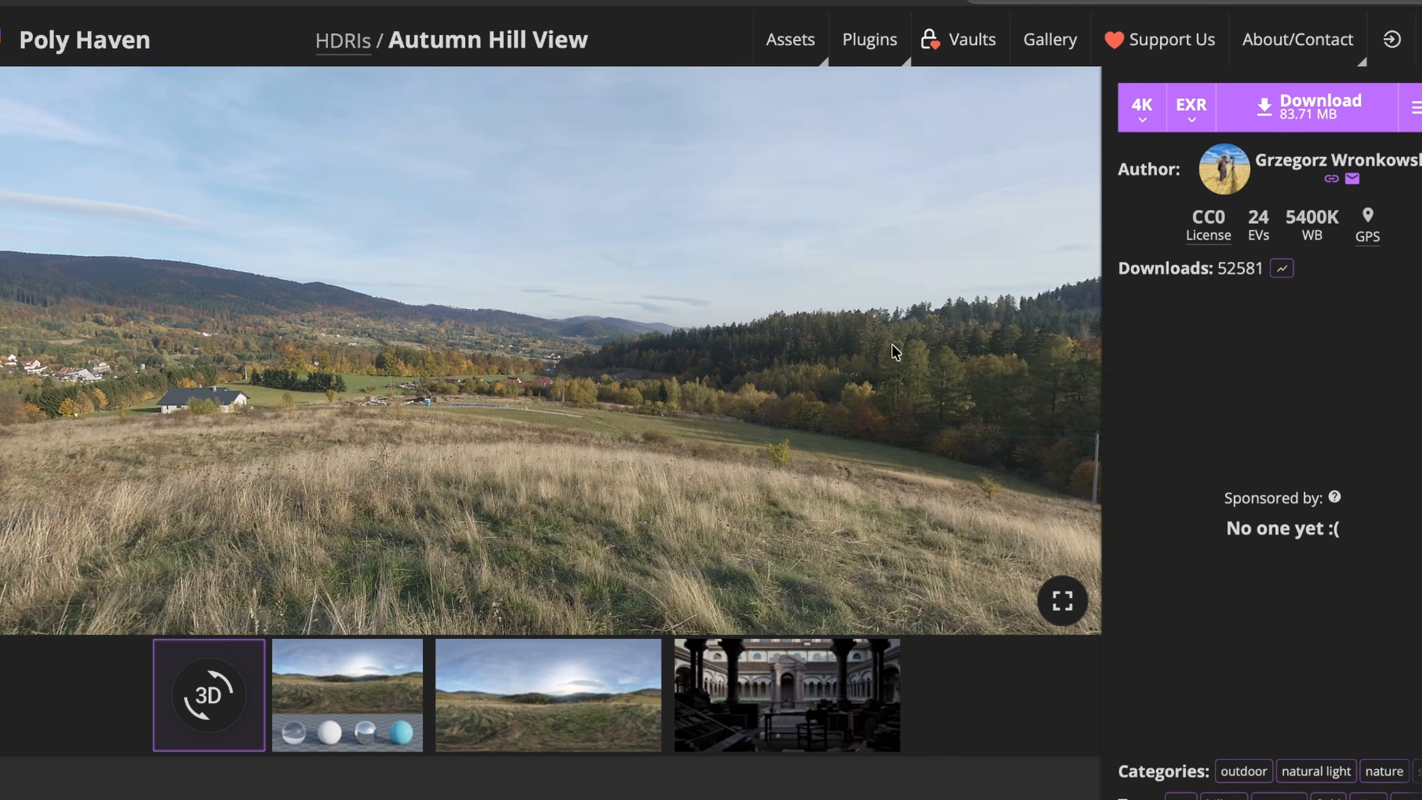
{"action": "left_click_drag", "start_coordinate": [895, 352], "coordinate": [939, 370]}
{"action": "left_click_drag", "start_coordinate": [750, 507], "coordinate": [1030, 632]}
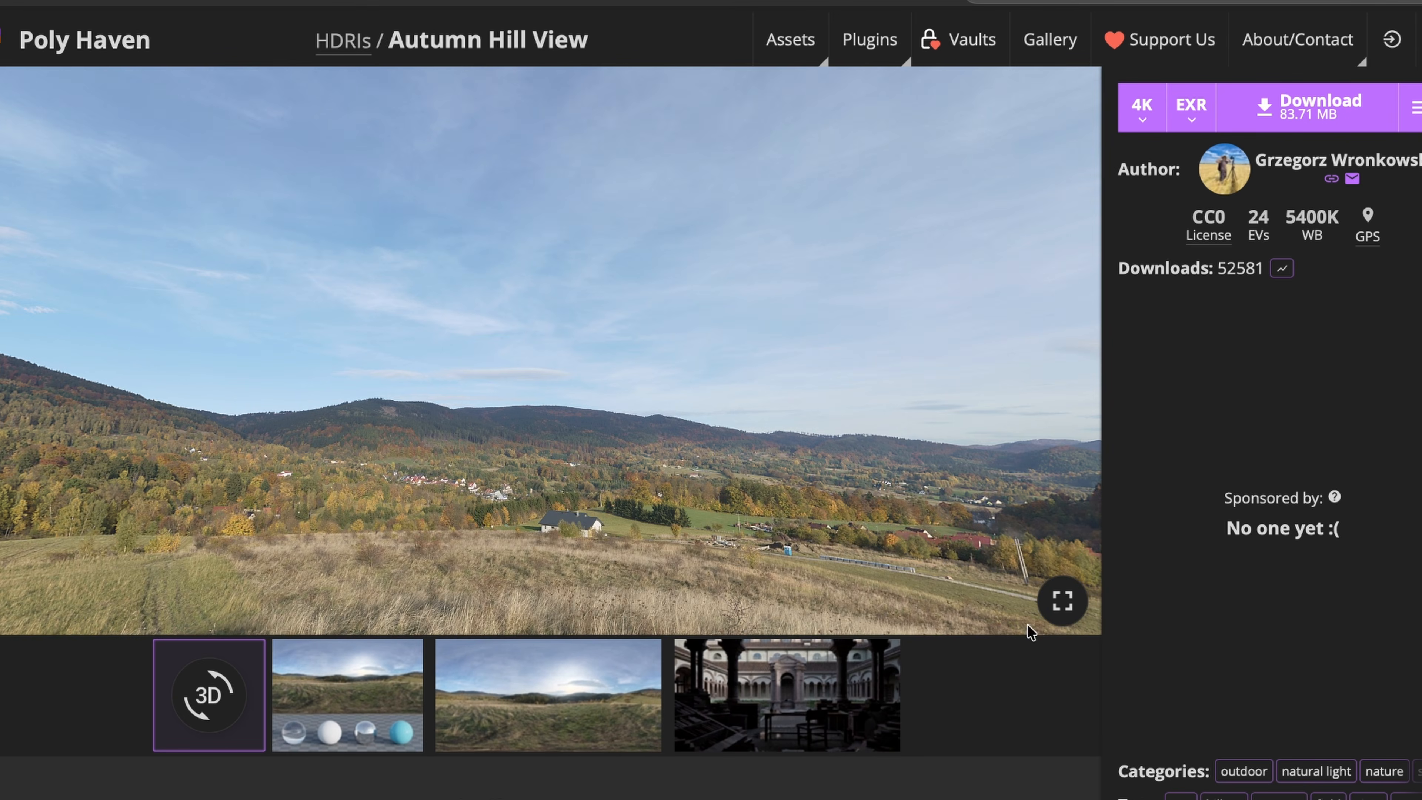
{"action": "left_click_drag", "start_coordinate": [496, 258], "coordinate": [1108, 180]}
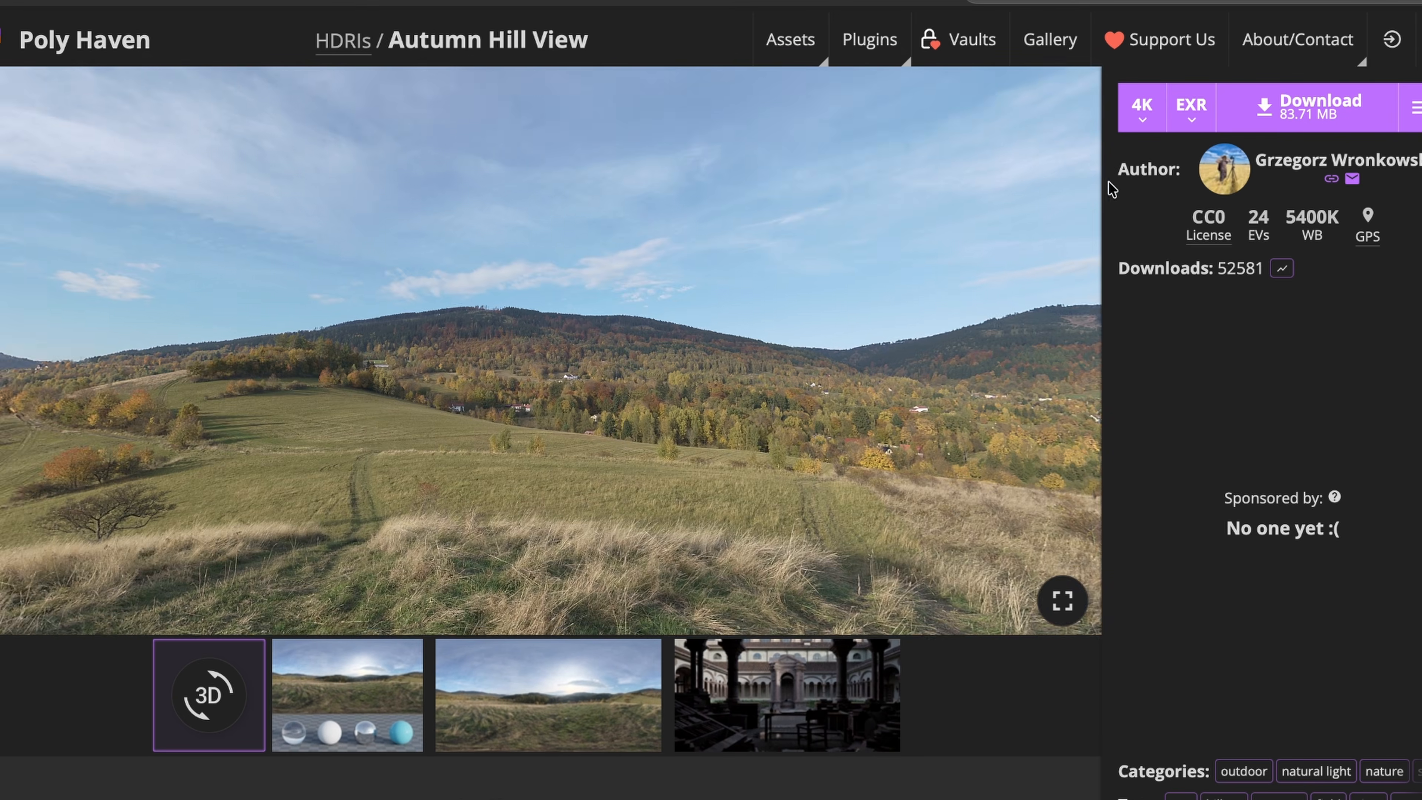
{"action": "left_click_drag", "start_coordinate": [376, 386], "coordinate": [597, 400]}
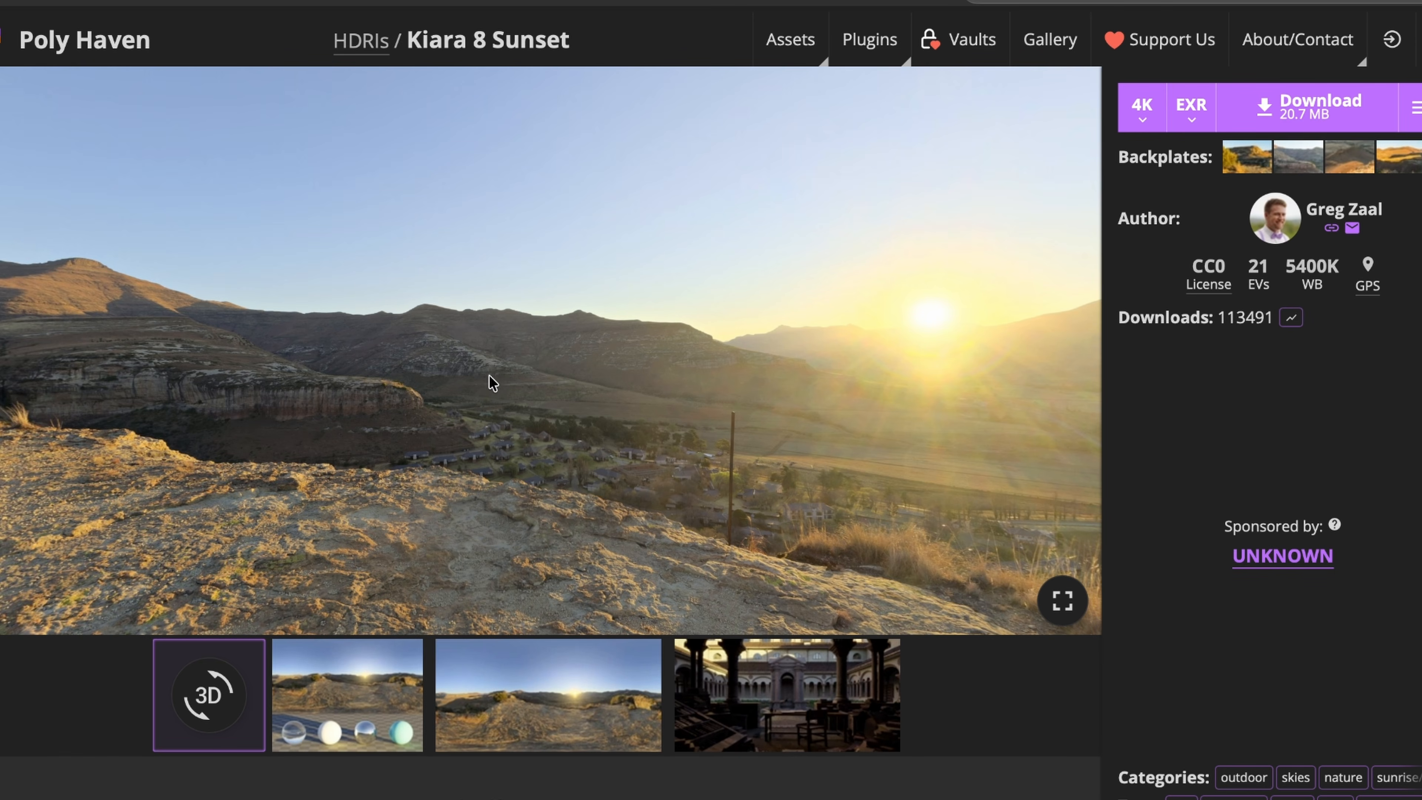
- Look around the Kiara 8 Sunset HDRI in the 3D preview to examine its sun, sky and landscape
{"action": "left_click_drag", "start_coordinate": [492, 384], "coordinate": [242, 213]}
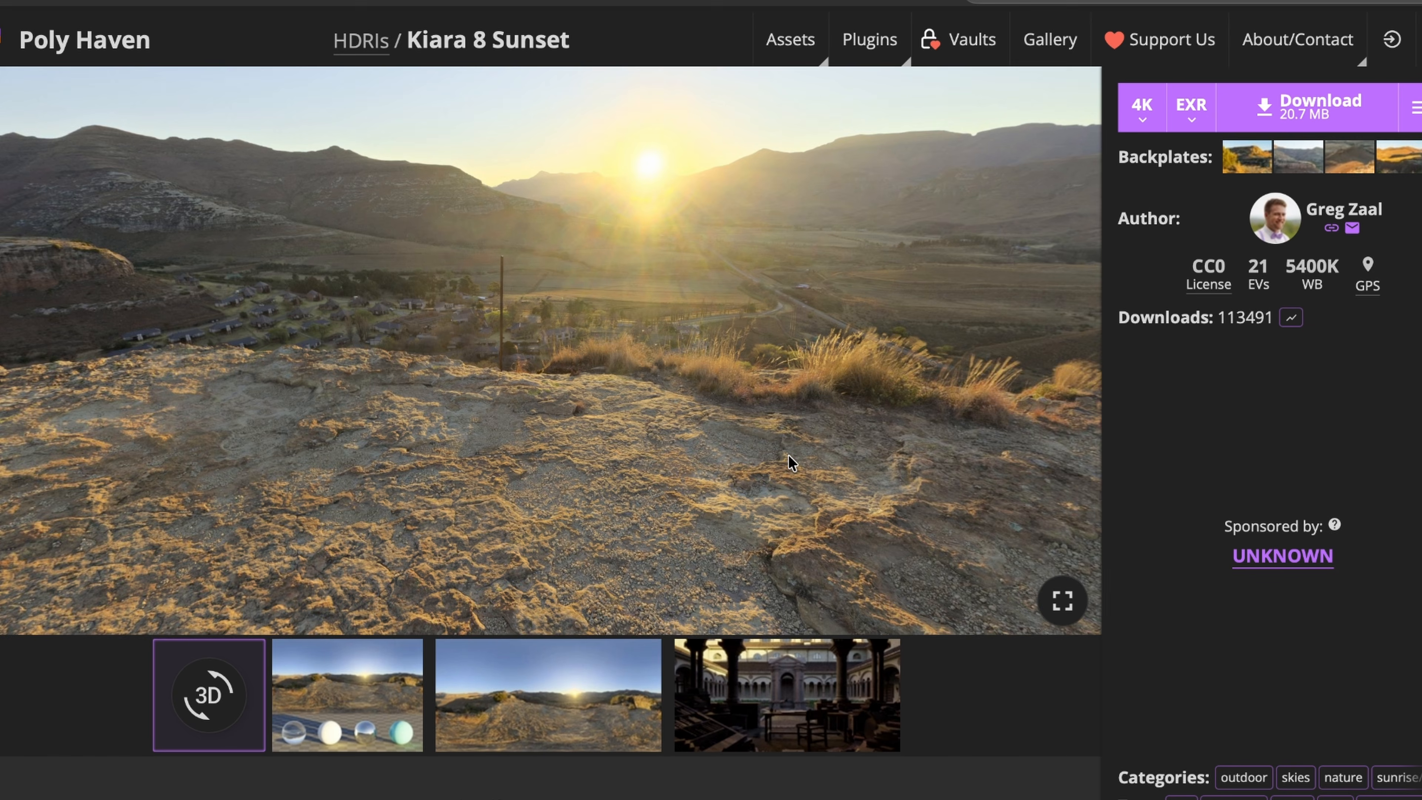
{"action": "left_click_drag", "start_coordinate": [789, 462], "coordinate": [1206, 533]}
{"action": "left_click_drag", "start_coordinate": [257, 361], "coordinate": [1181, 327]}
{"action": "left_click_drag", "start_coordinate": [393, 276], "coordinate": [1033, 180]}
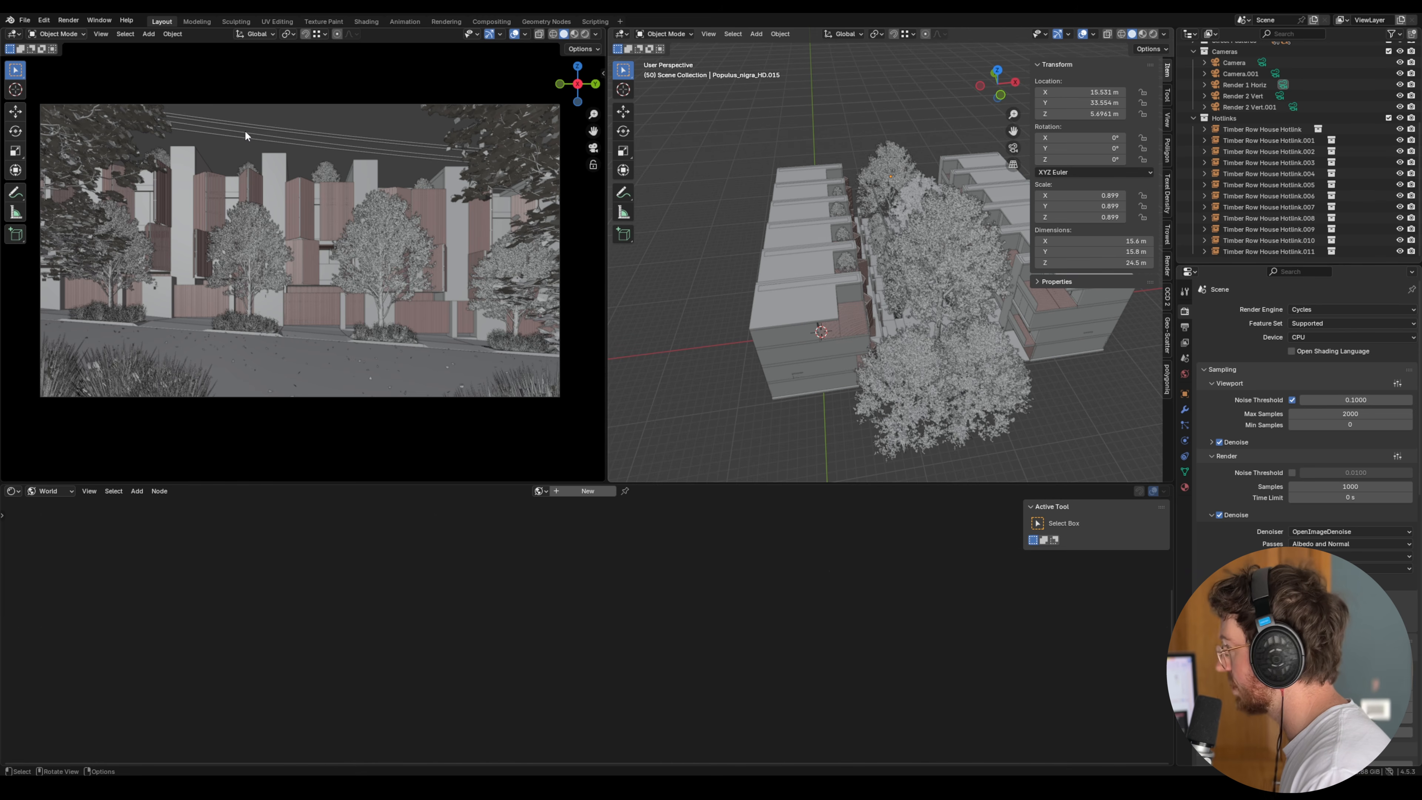
- Switch to Blender and create a new world shader in the Shader Editor with the shader type set to World
{"action": "left_click", "coordinate": [17, 493]}
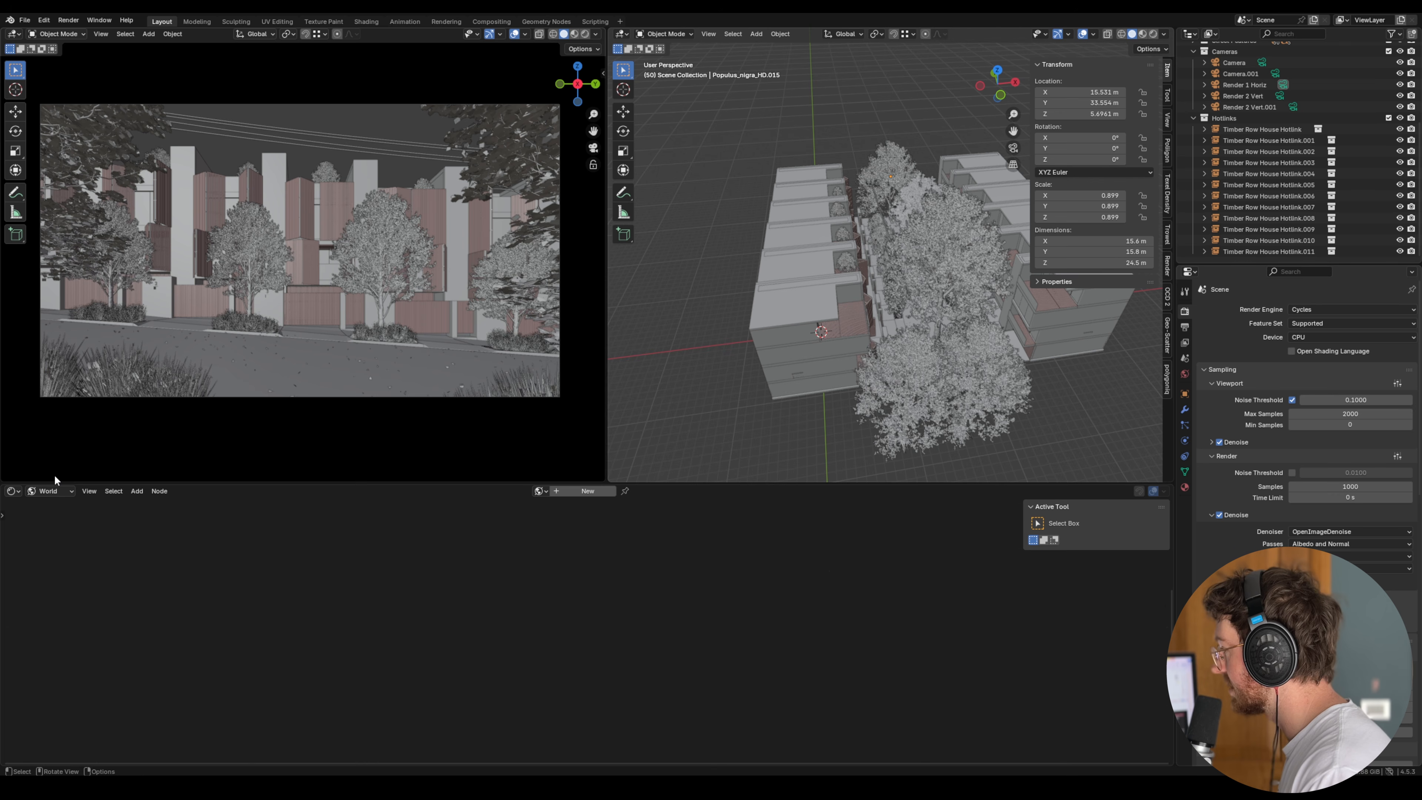
{"action": "left_click", "coordinate": [59, 492]}
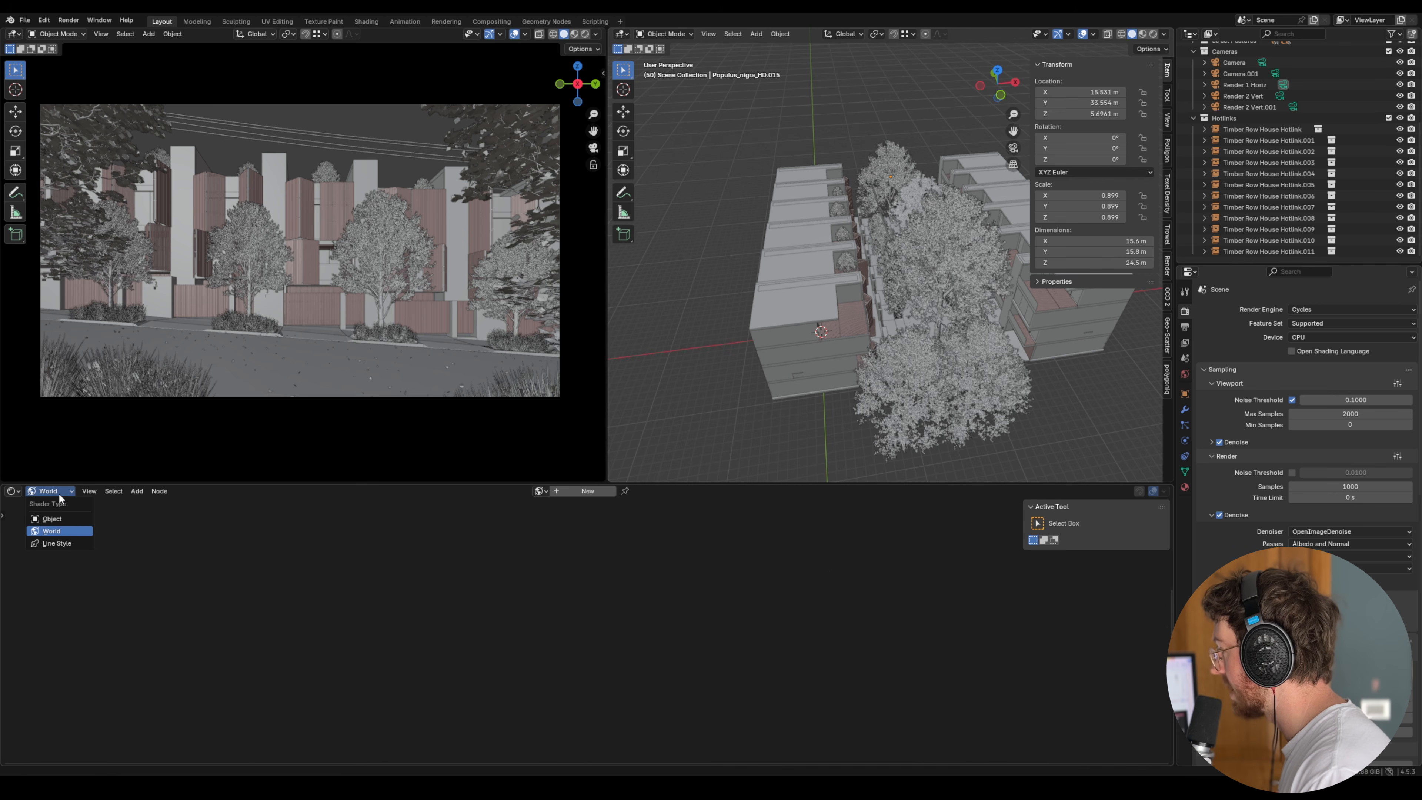
{"action": "left_click", "coordinate": [54, 530]}
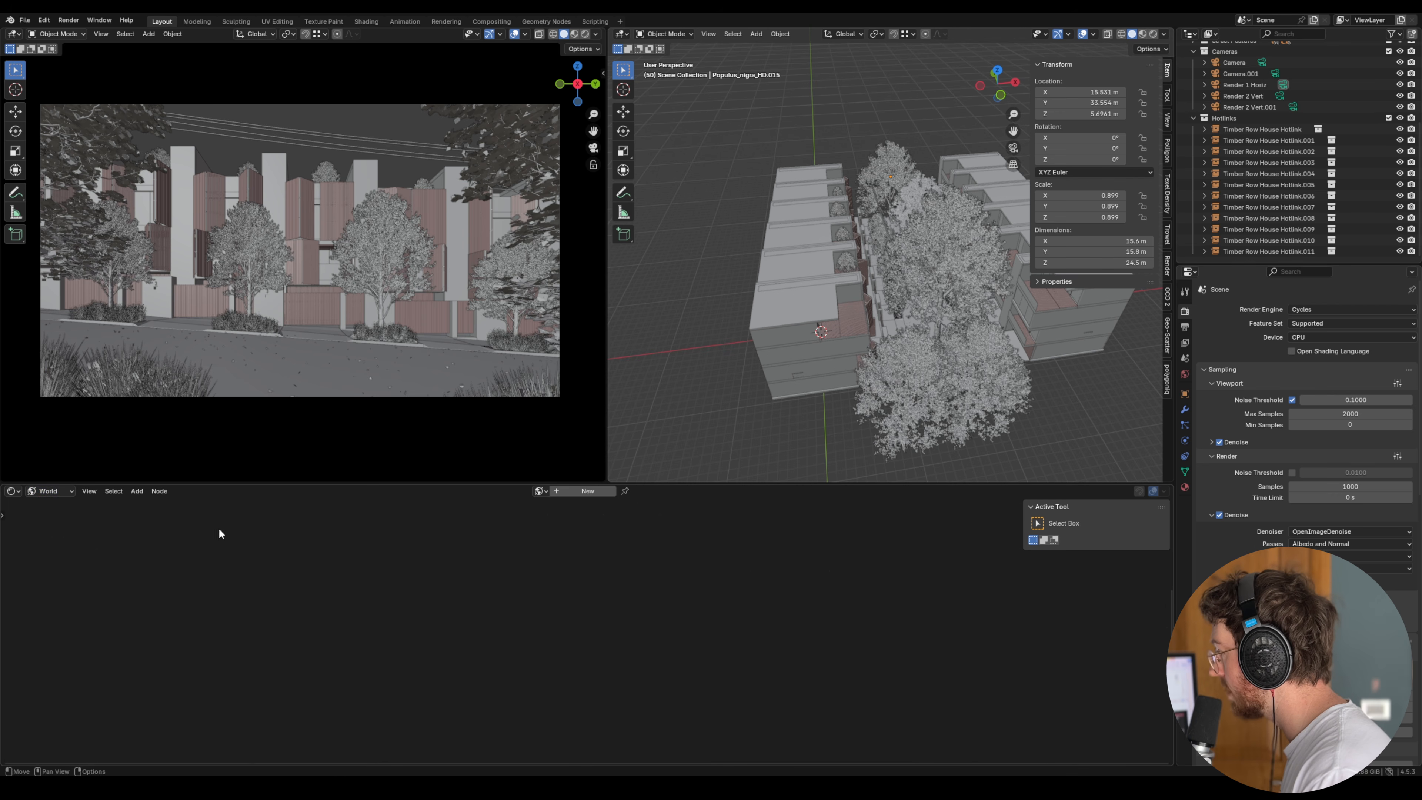
{"action": "left_click", "coordinate": [567, 494]}
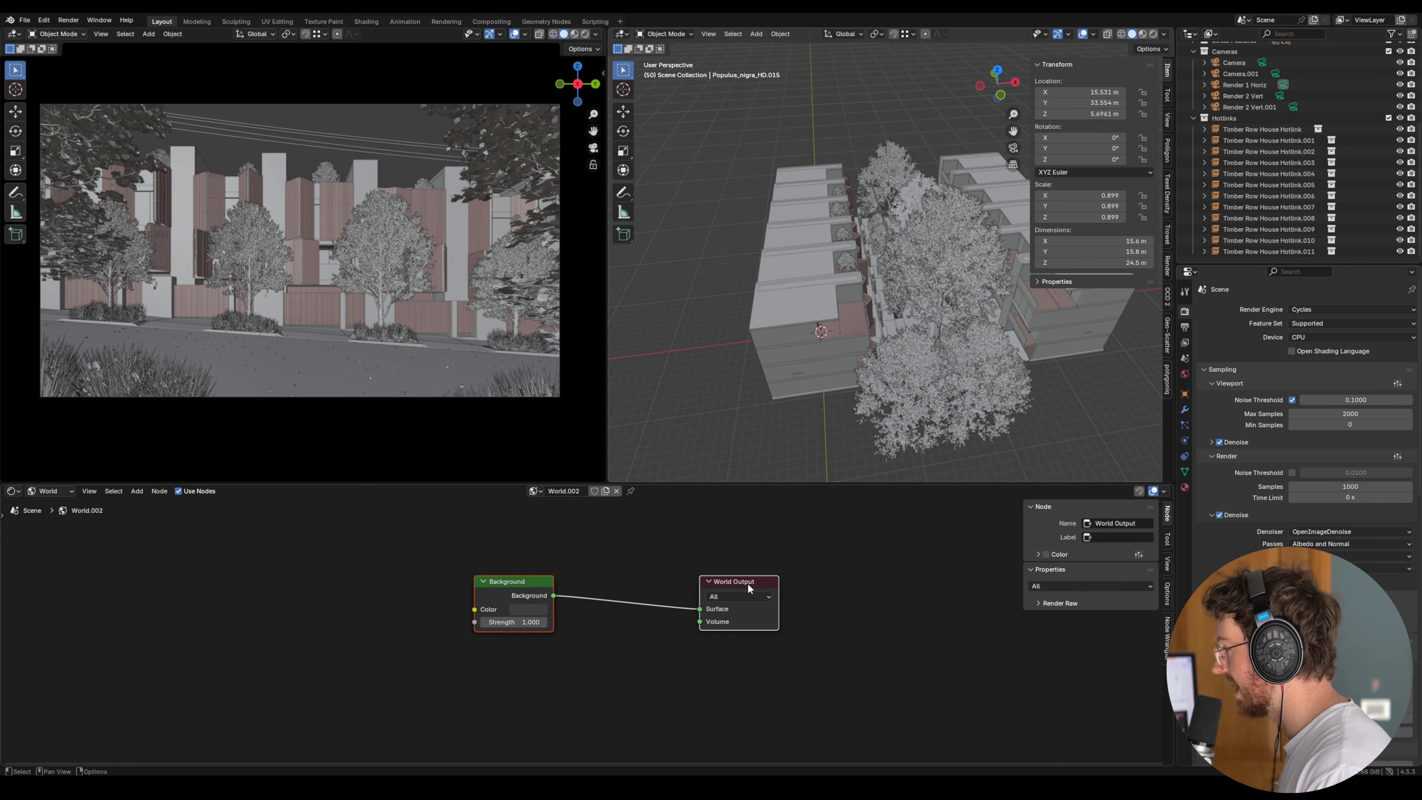
- Rearrange the Background and World Output nodes so they sit closer together in the world node tree
{"action": "left_click_drag", "start_coordinate": [747, 582], "coordinate": [719, 582]}
{"action": "left_click", "coordinate": [813, 577]}
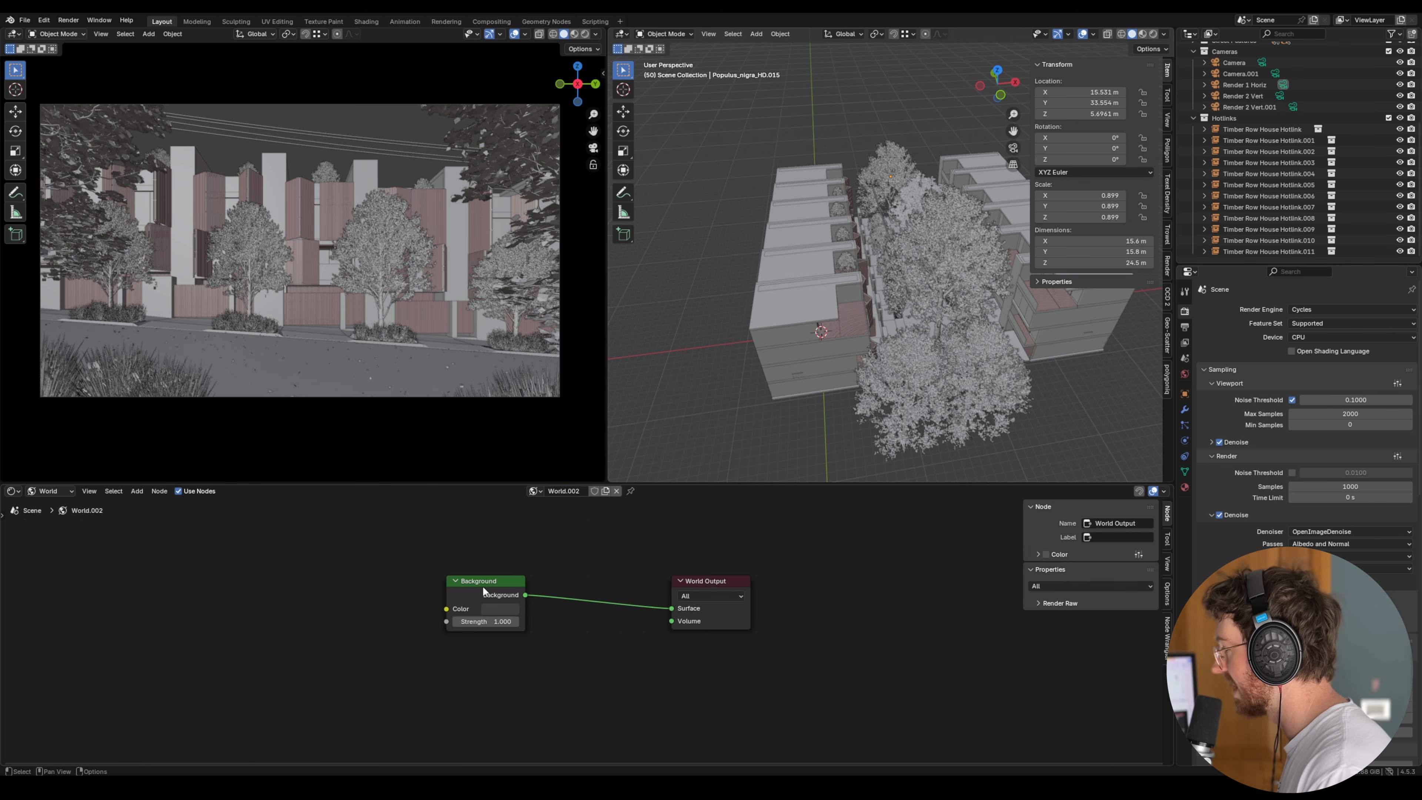
{"action": "mouse_move", "coordinate": [483, 591]}
{"action": "left_mouse_down"}
{"action": "mouse_move", "coordinate": [537, 593]}
{"action": "mouse_move", "coordinate": [507, 602]}
{"action": "left_mouse_up"}
{"action": "left_click_drag", "start_coordinate": [697, 581], "coordinate": [754, 635]}
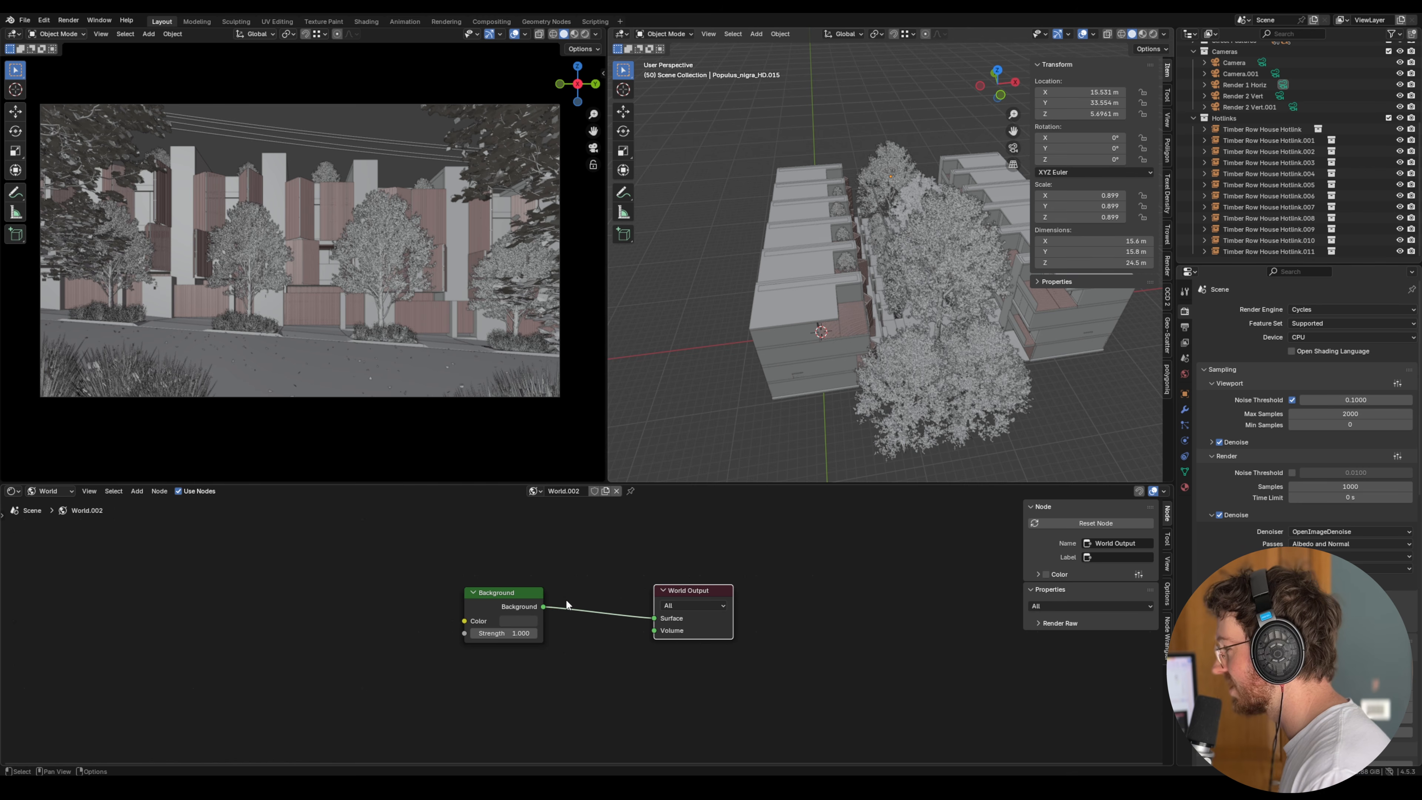
{"action": "left_click_drag", "start_coordinate": [700, 585], "coordinate": [698, 574]}
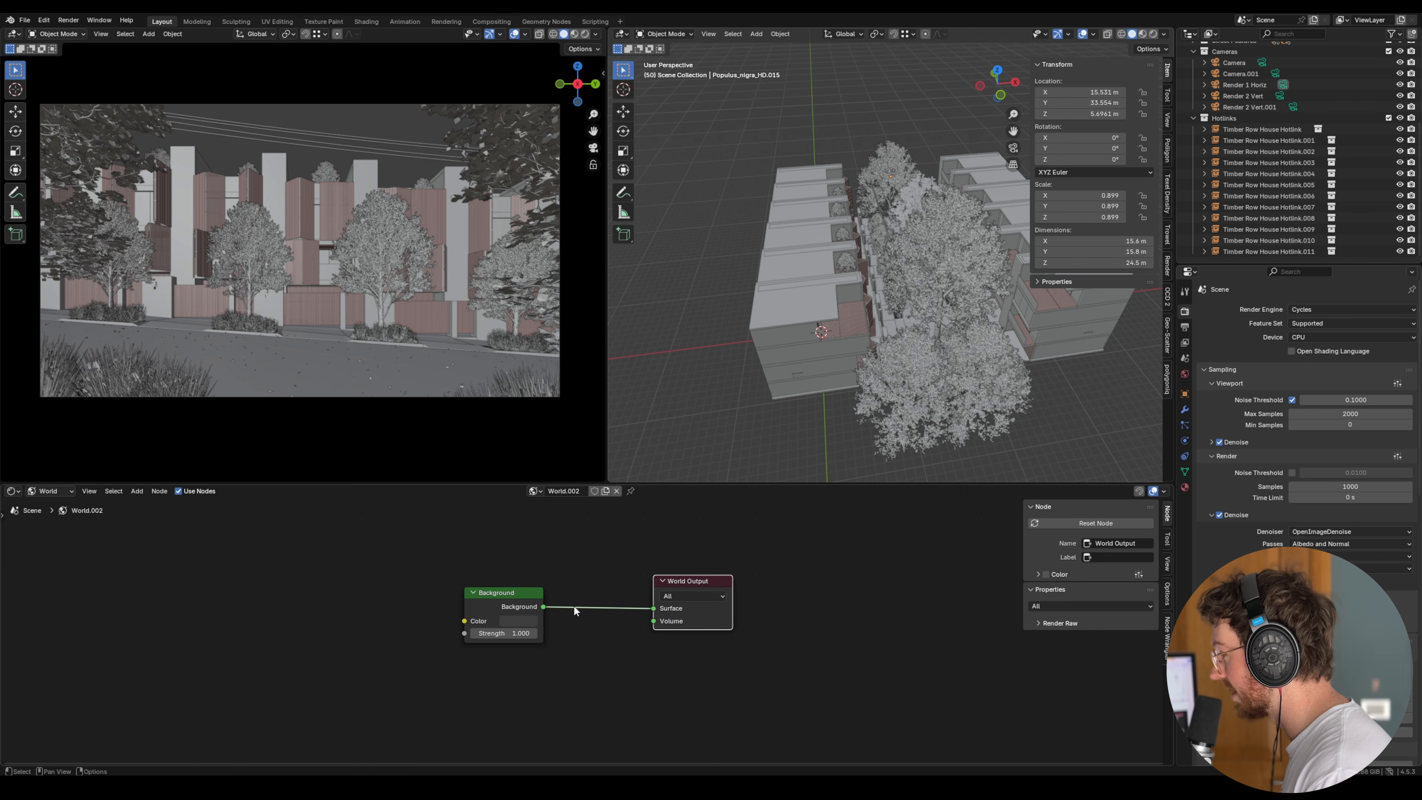
{"action": "mouse_move", "coordinate": [502, 597]}
{"action": "left_mouse_down"}
{"action": "mouse_move", "coordinate": [529, 582]}
{"action": "mouse_move", "coordinate": [512, 588]}
{"action": "left_mouse_up"}
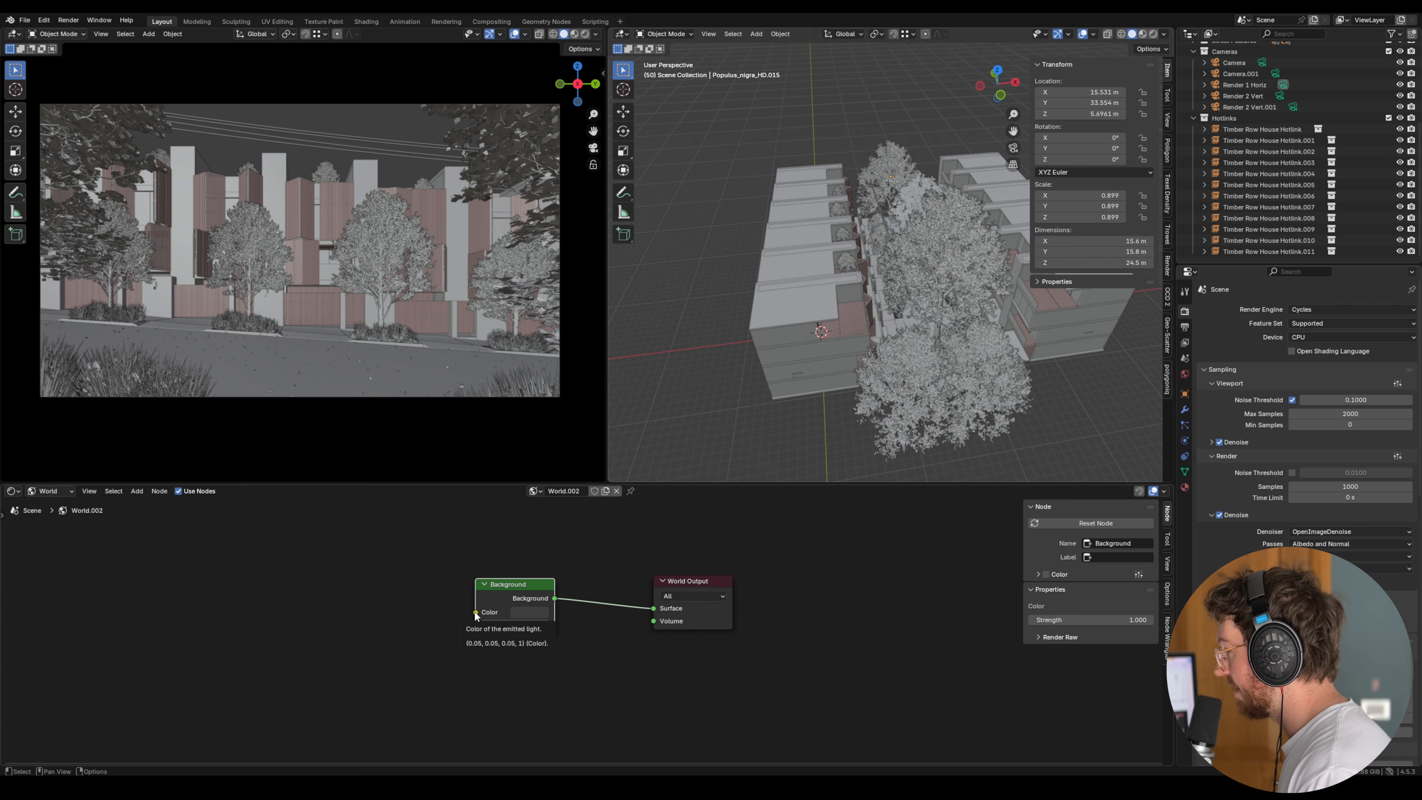
- Add an Environment Texture node linked to the Background node's Color input and place it before that node
{"action": "left_click_drag", "start_coordinate": [475, 612], "coordinate": [417, 612]}
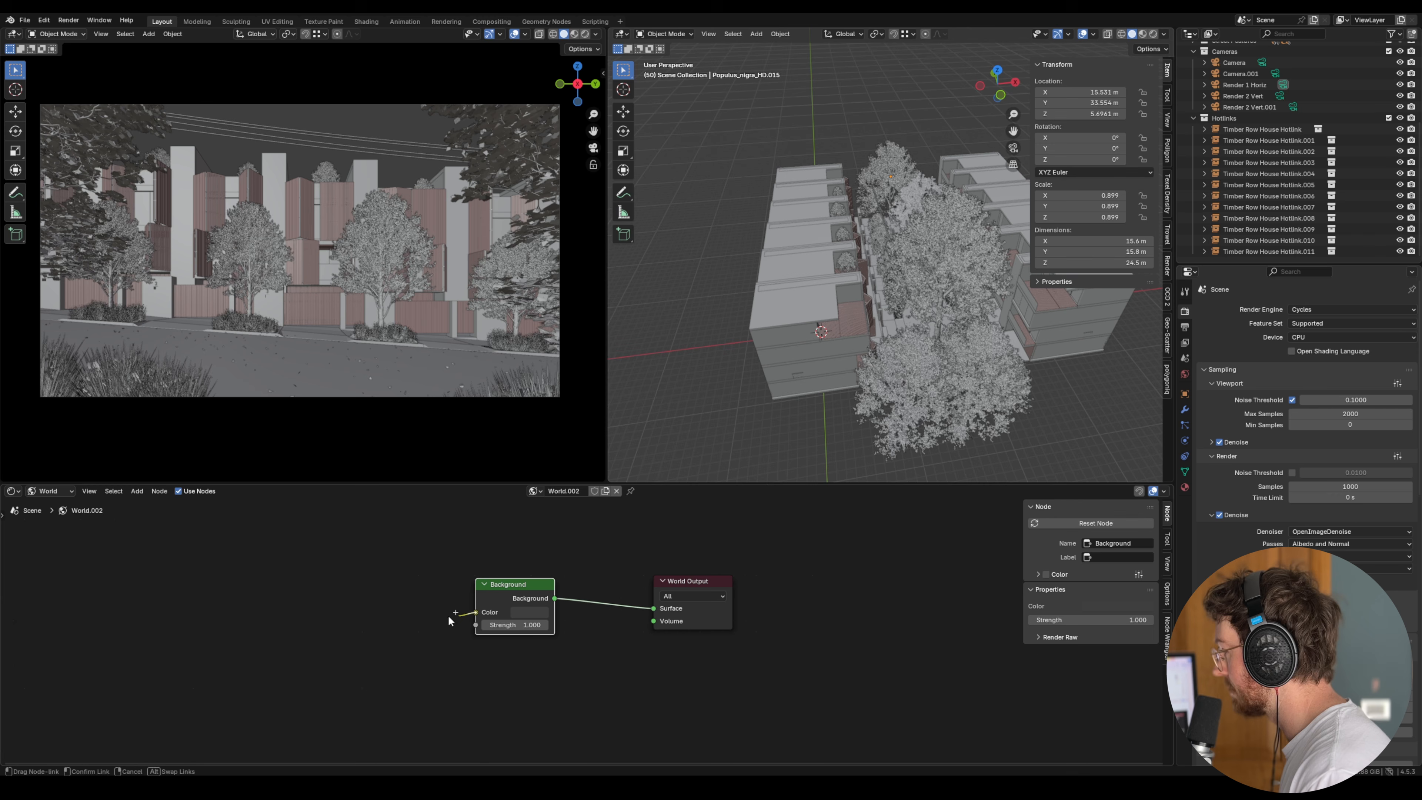
{"action": "left_click_drag", "start_coordinate": [418, 613], "coordinate": [361, 609]}
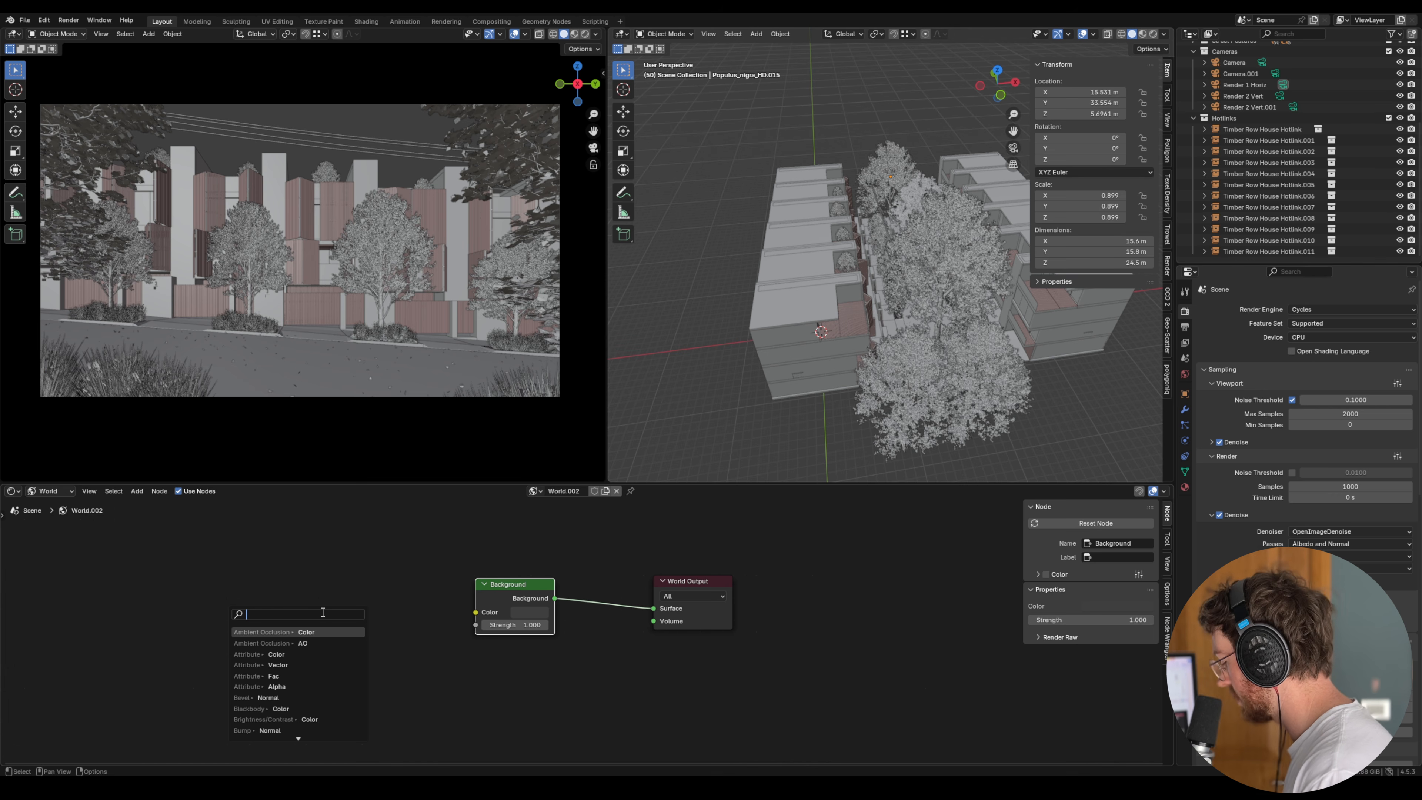
{"action": "type", "text": "enviro"}
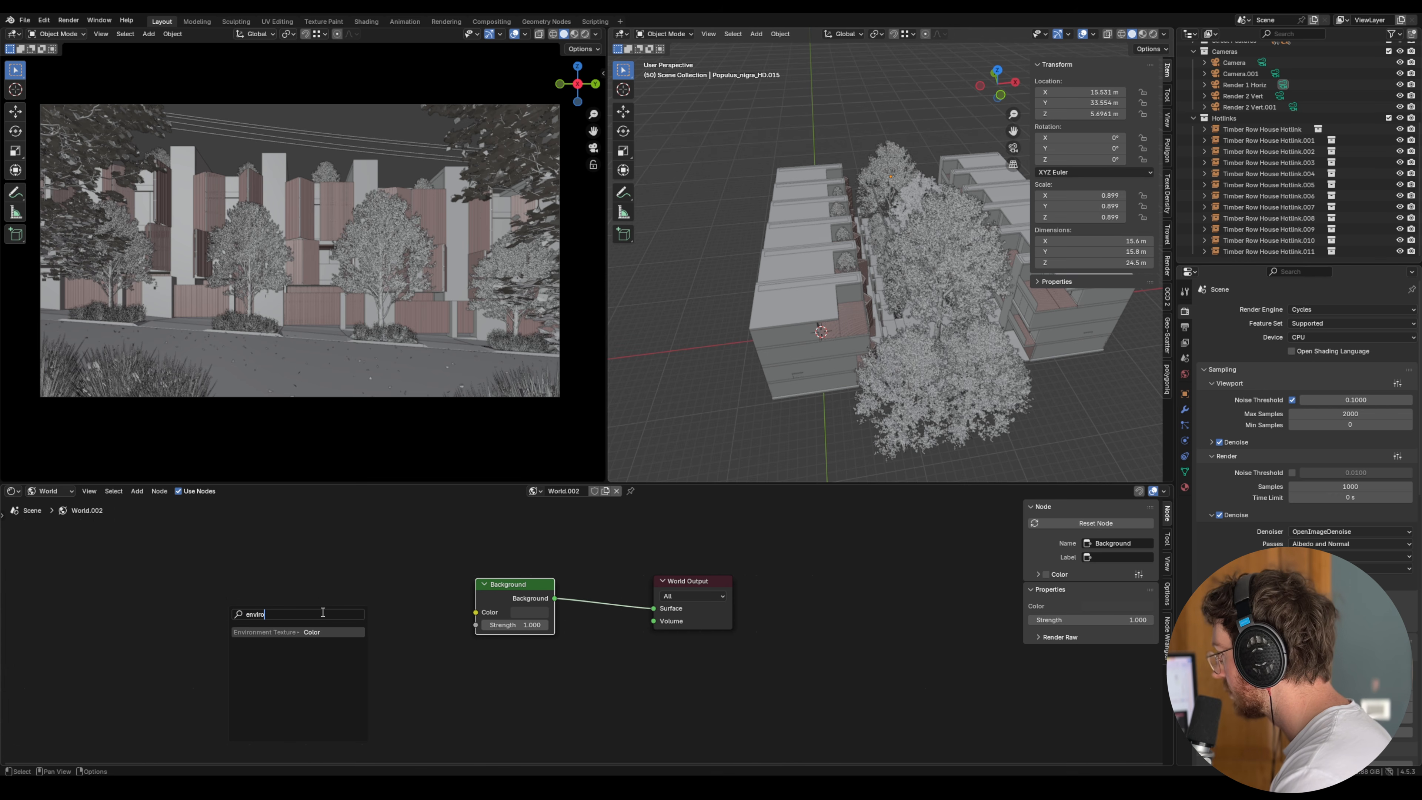
{"action": "left_click", "coordinate": [283, 633]}
{"action": "left_click", "coordinate": [390, 597]}
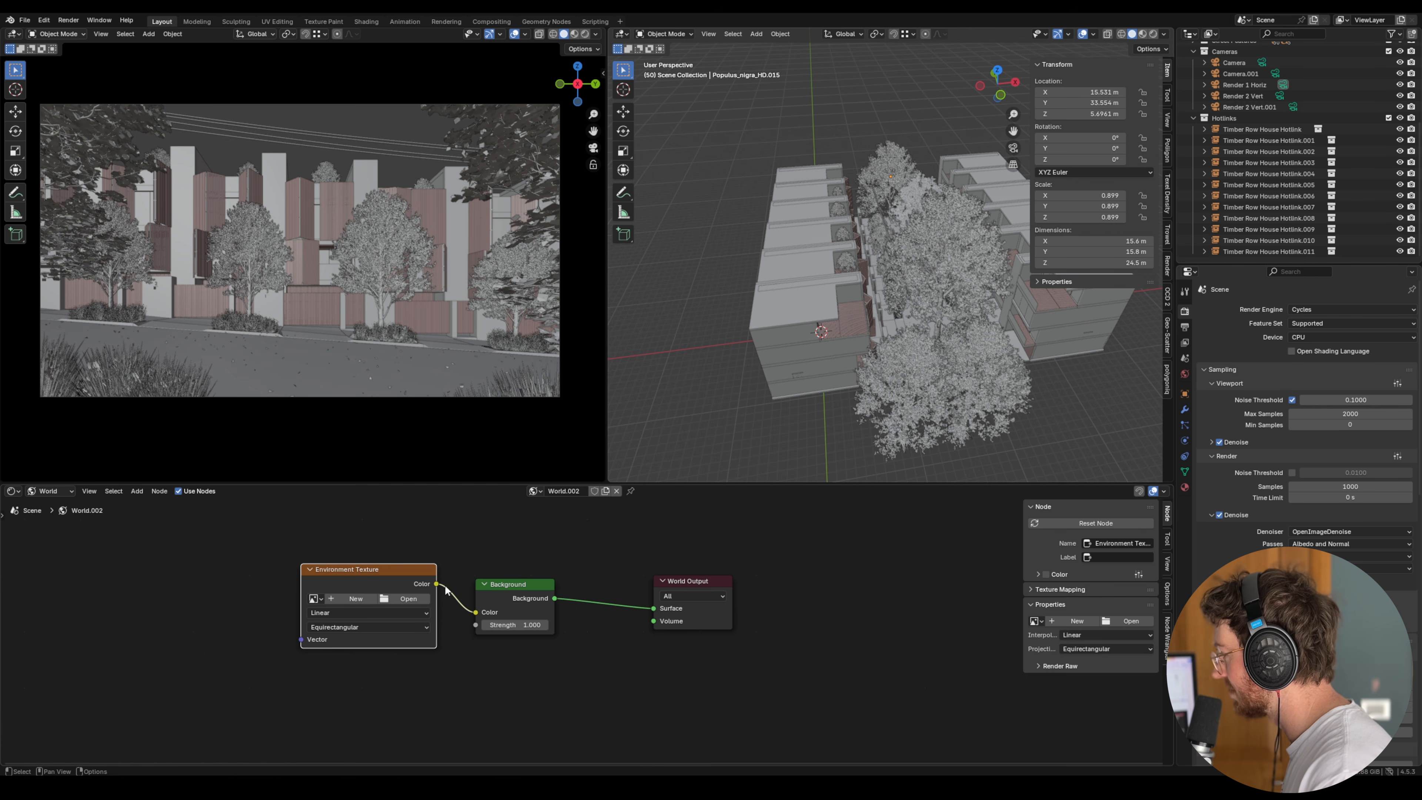
{"action": "mouse_move", "coordinate": [395, 575]}
{"action": "left_mouse_down"}
{"action": "mouse_move", "coordinate": [316, 588]}
{"action": "mouse_move", "coordinate": [374, 590]}
{"action": "left_mouse_up"}
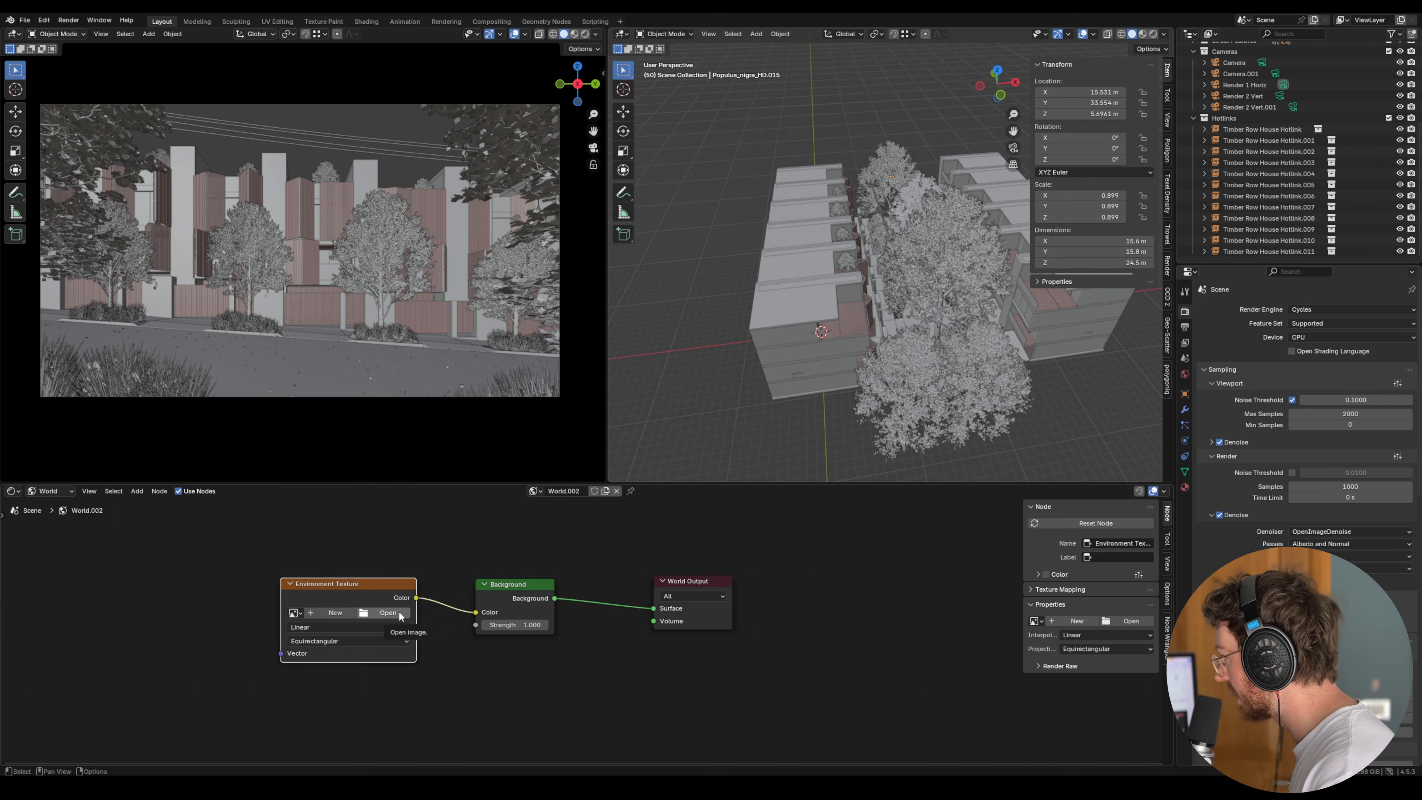
- Load kiara_8_sunset_4k.hdr into the Environment Texture node and reposition the node beside the Background node
{"action": "left_click", "coordinate": [400, 616]}
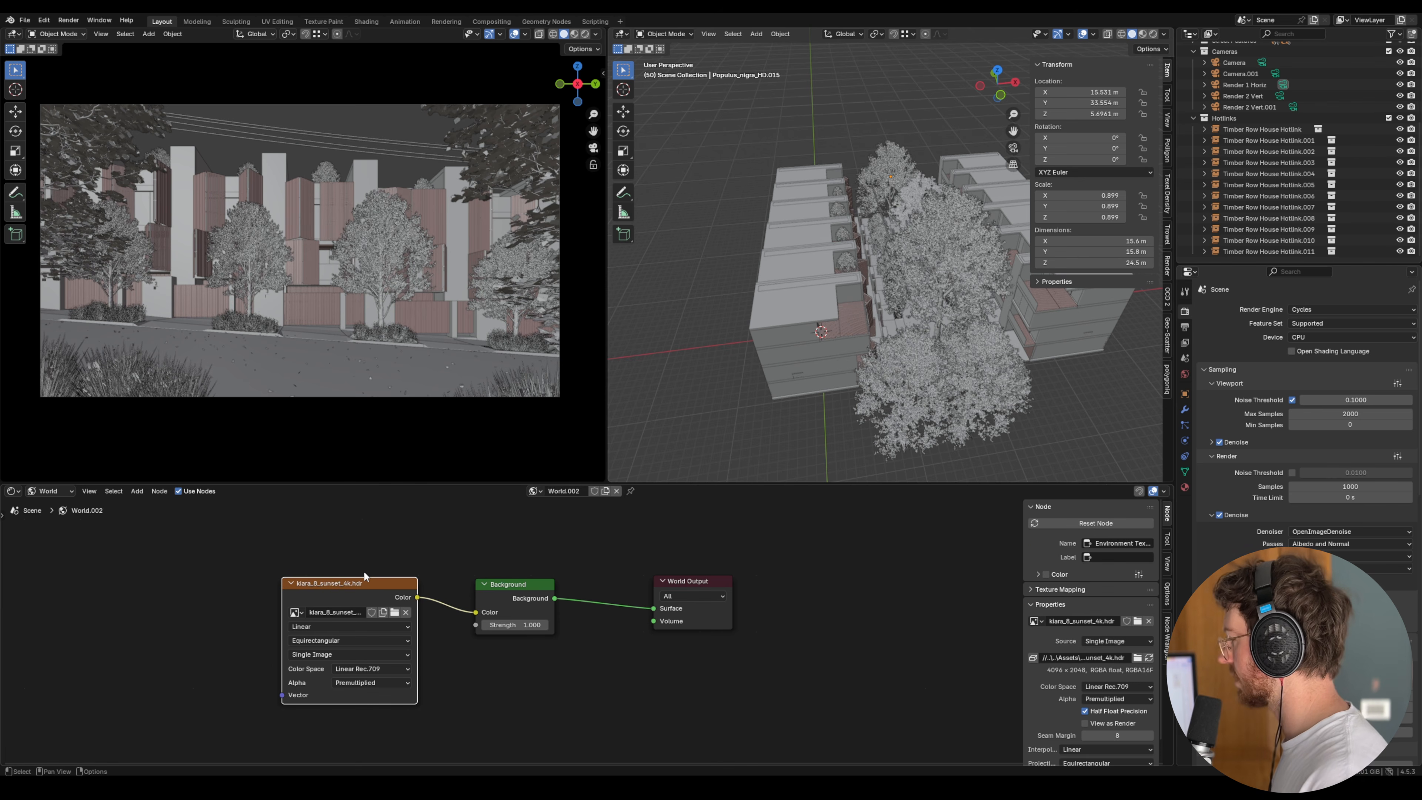
{"action": "left_click_drag", "start_coordinate": [361, 590], "coordinate": [389, 572]}
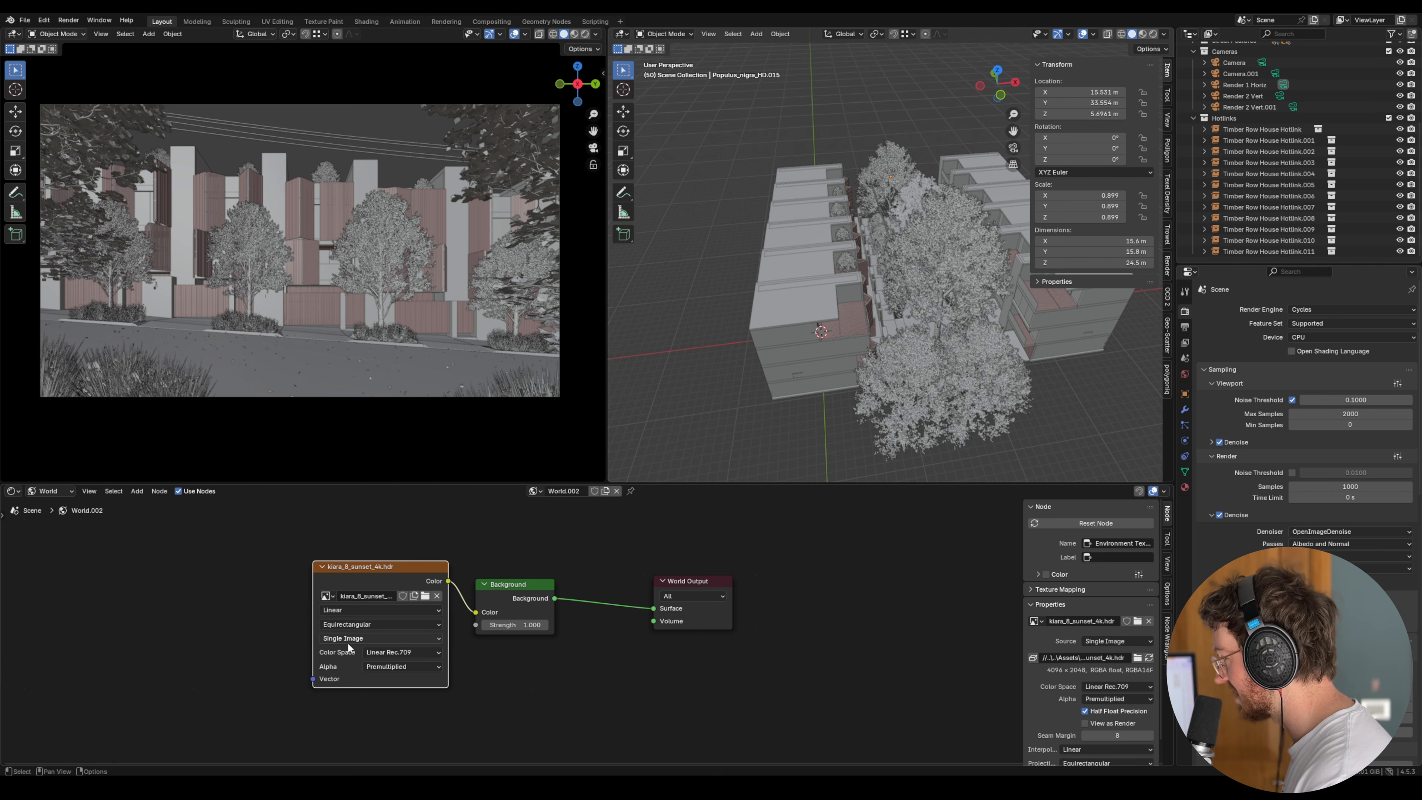
{"action": "left_click_drag", "start_coordinate": [402, 572], "coordinate": [376, 590]}
{"action": "left_click_drag", "start_coordinate": [377, 587], "coordinate": [384, 583]}
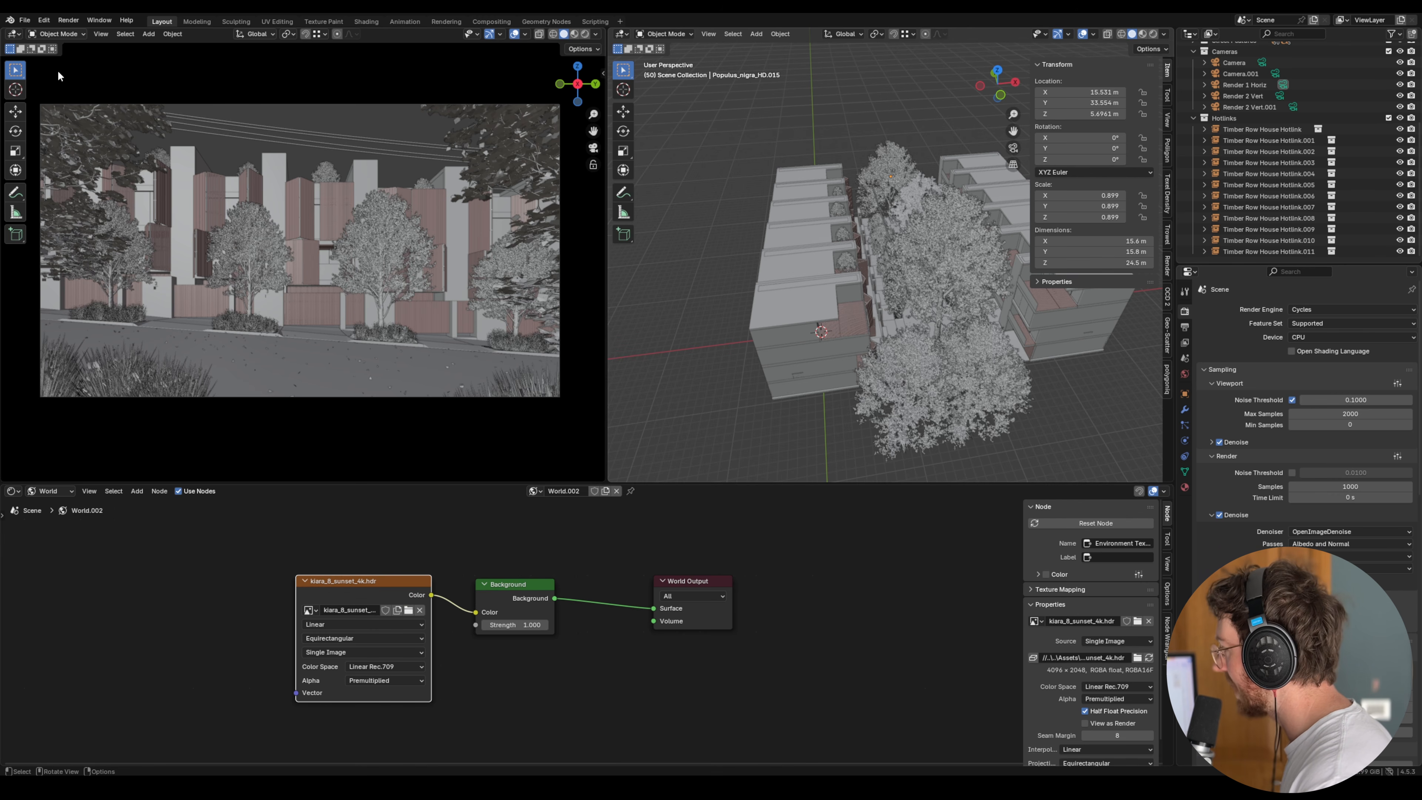
- Search the add-on preferences for "node" and check that Node Wrangler is enabled
{"action": "left_click", "coordinate": [40, 23]}
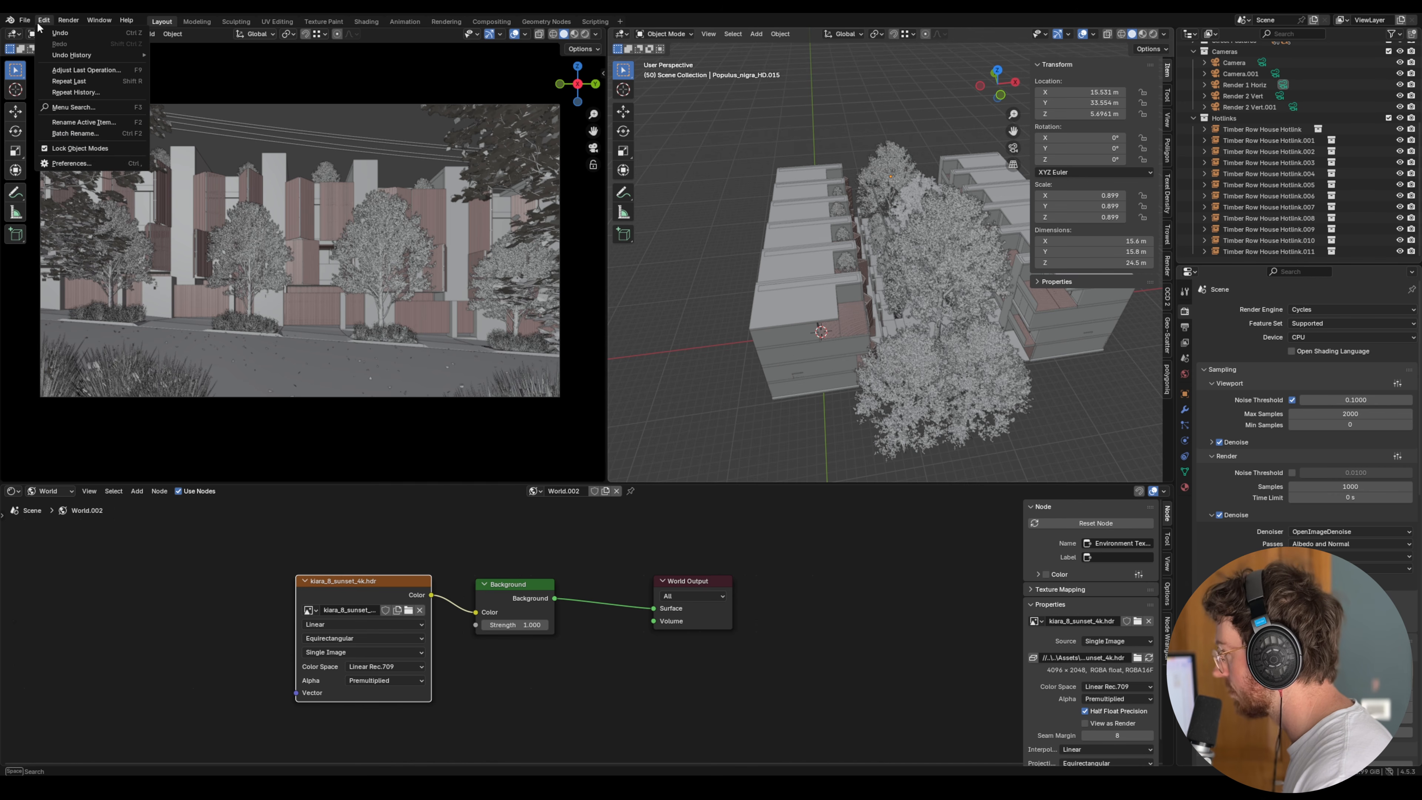
{"action": "left_click", "coordinate": [89, 164]}
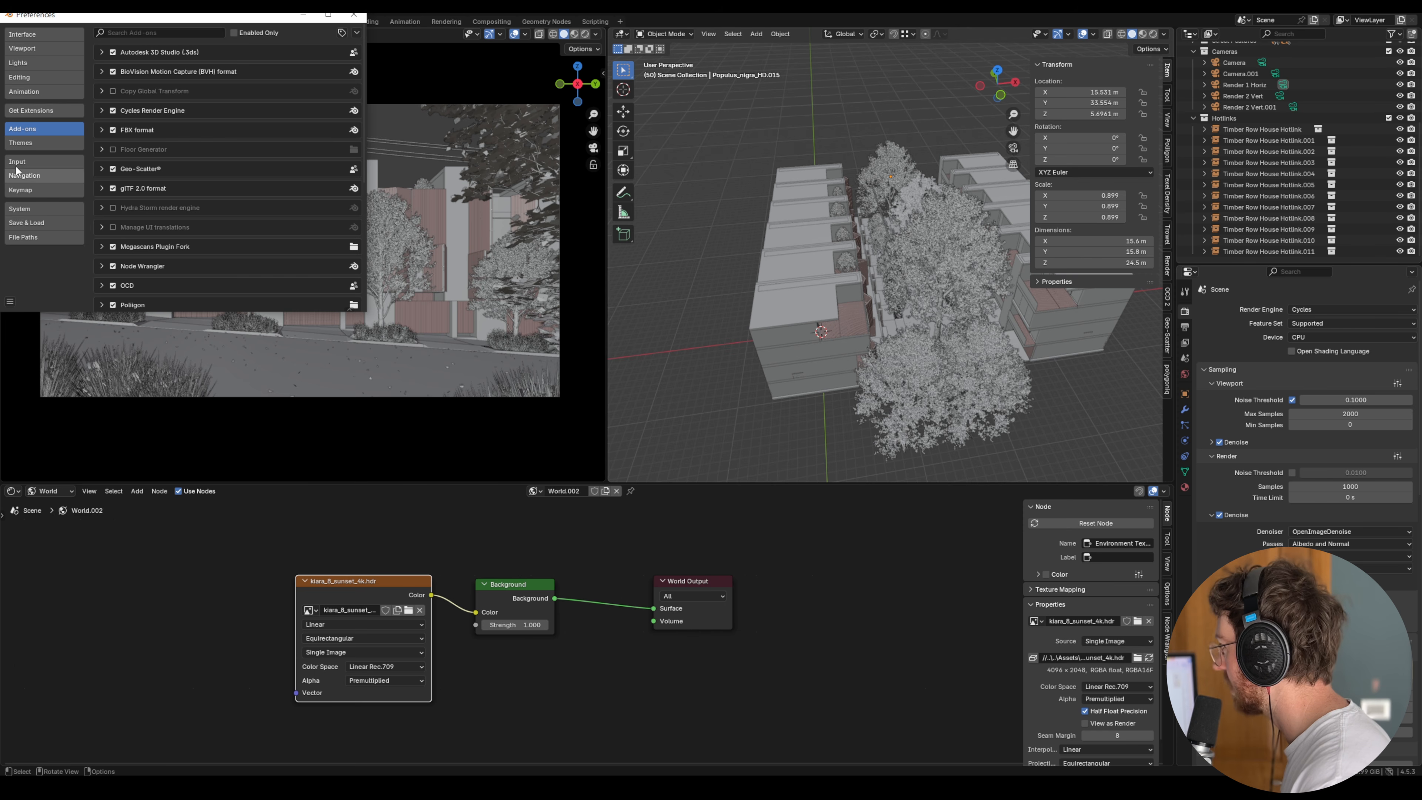
{"action": "left_click", "coordinate": [128, 34]}
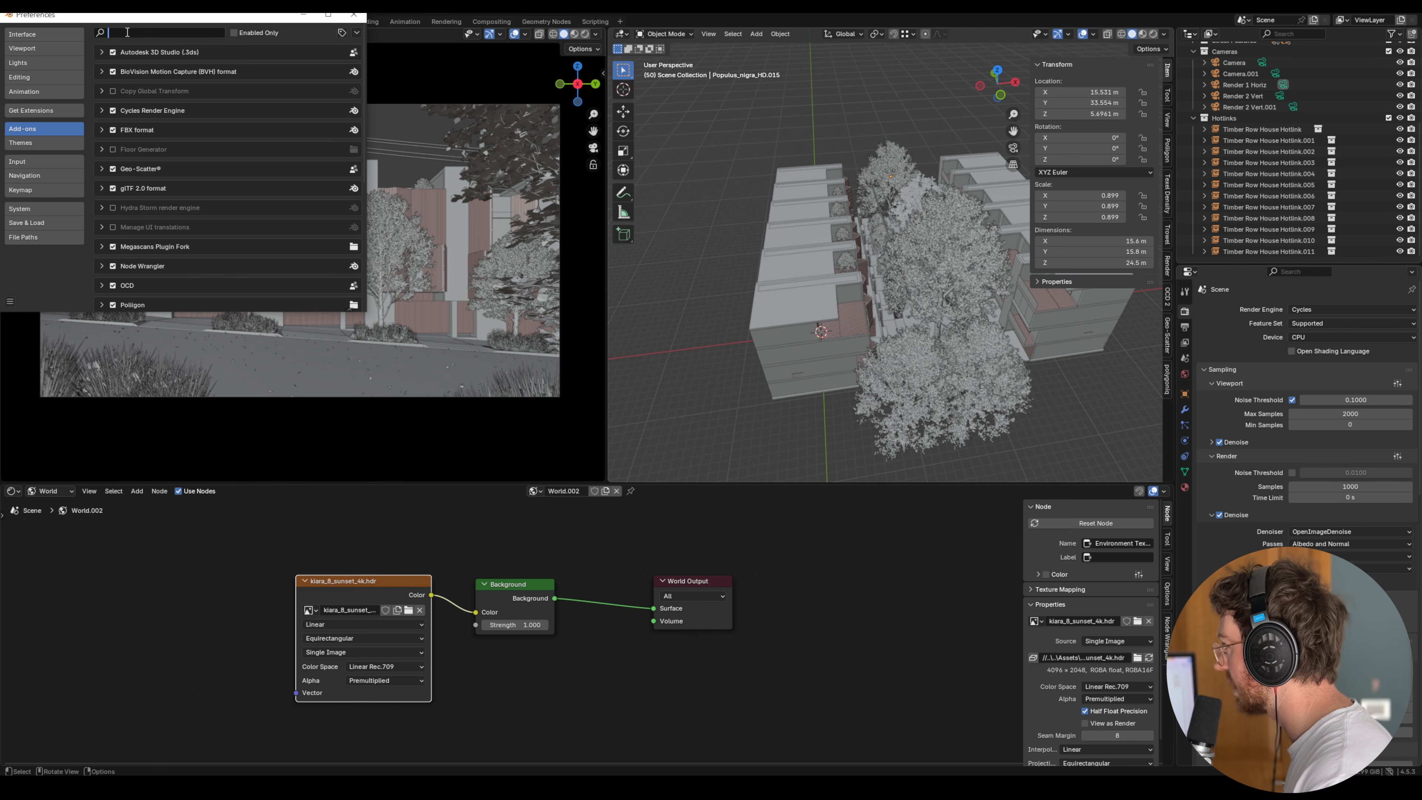
{"action": "type", "text": "node"}
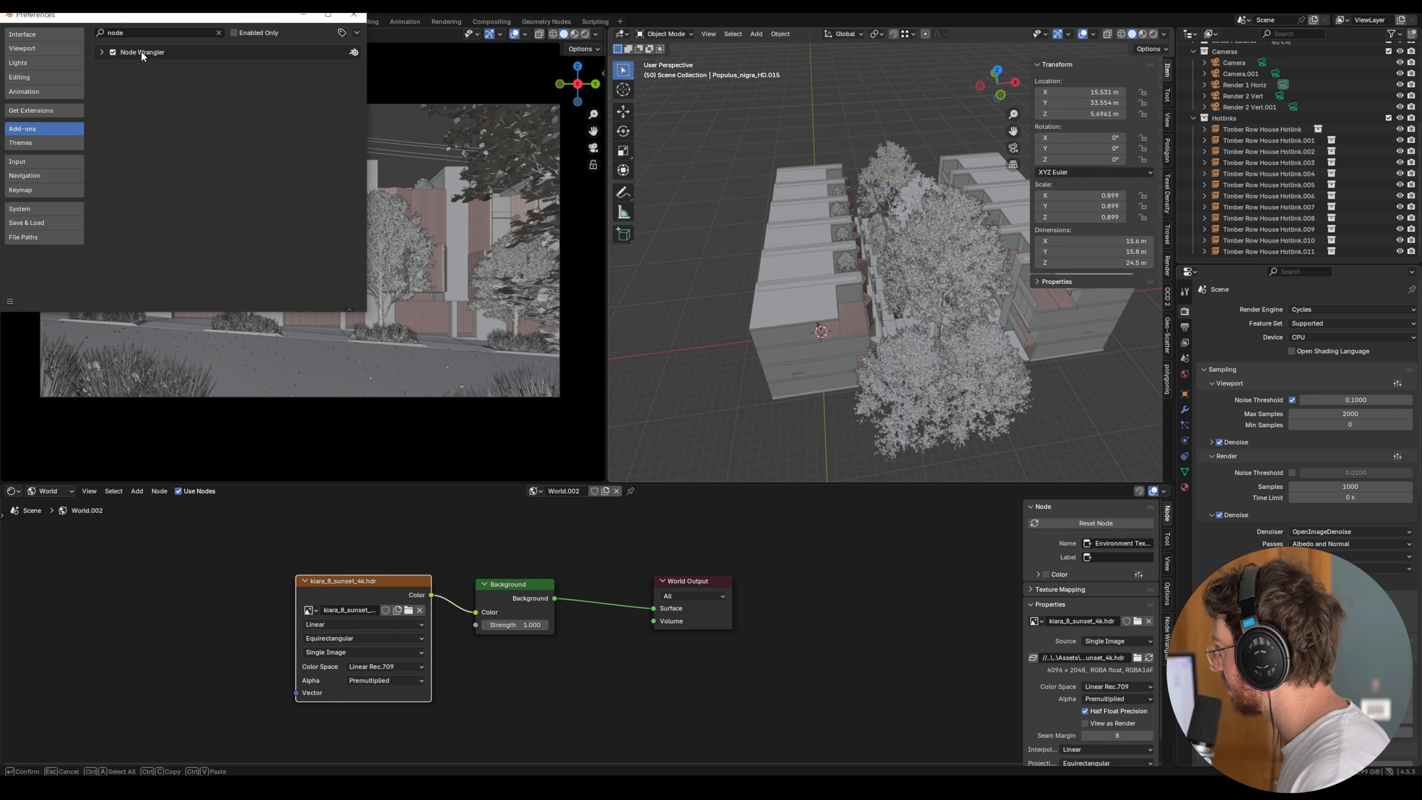
{"action": "left_click", "coordinate": [113, 52]}
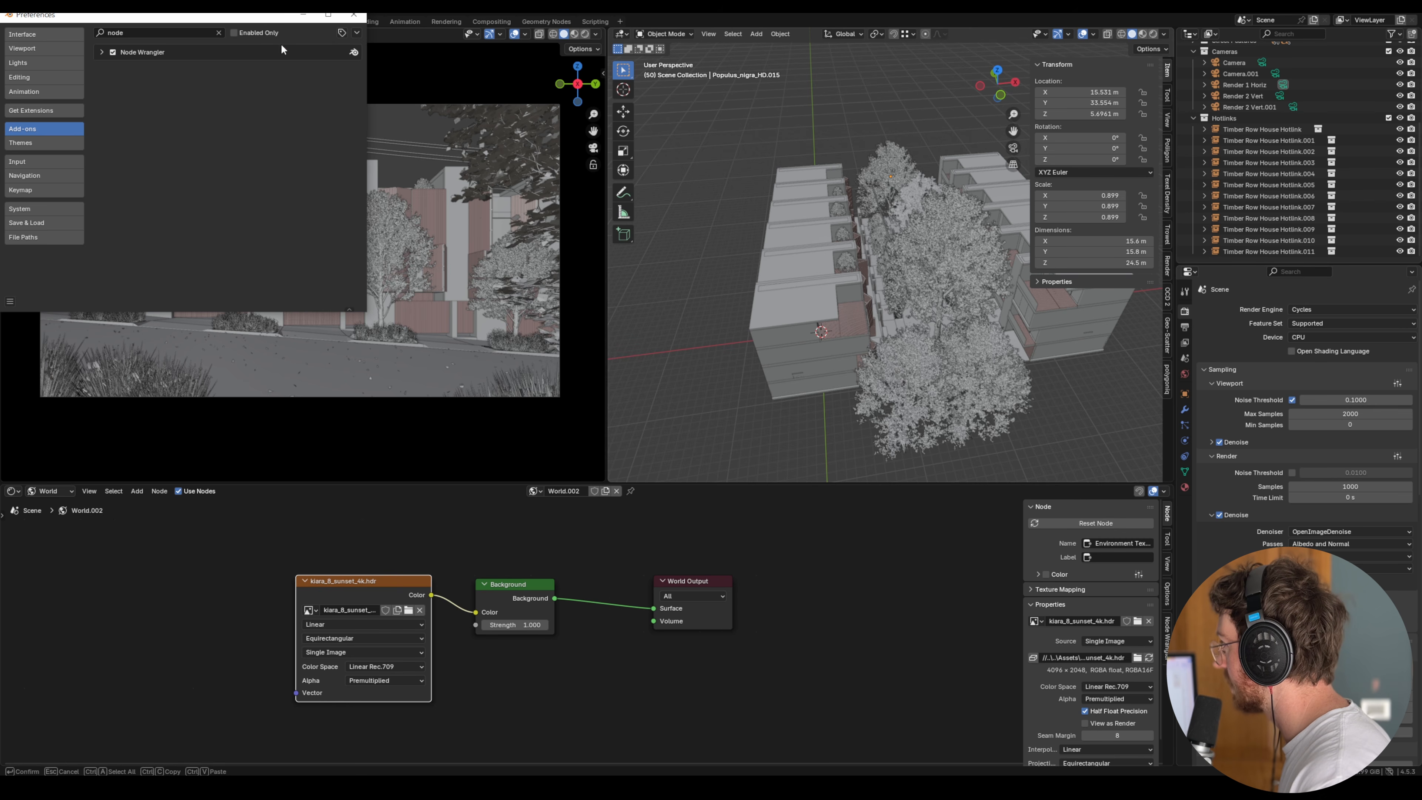
{"action": "left_click", "coordinate": [354, 16]}
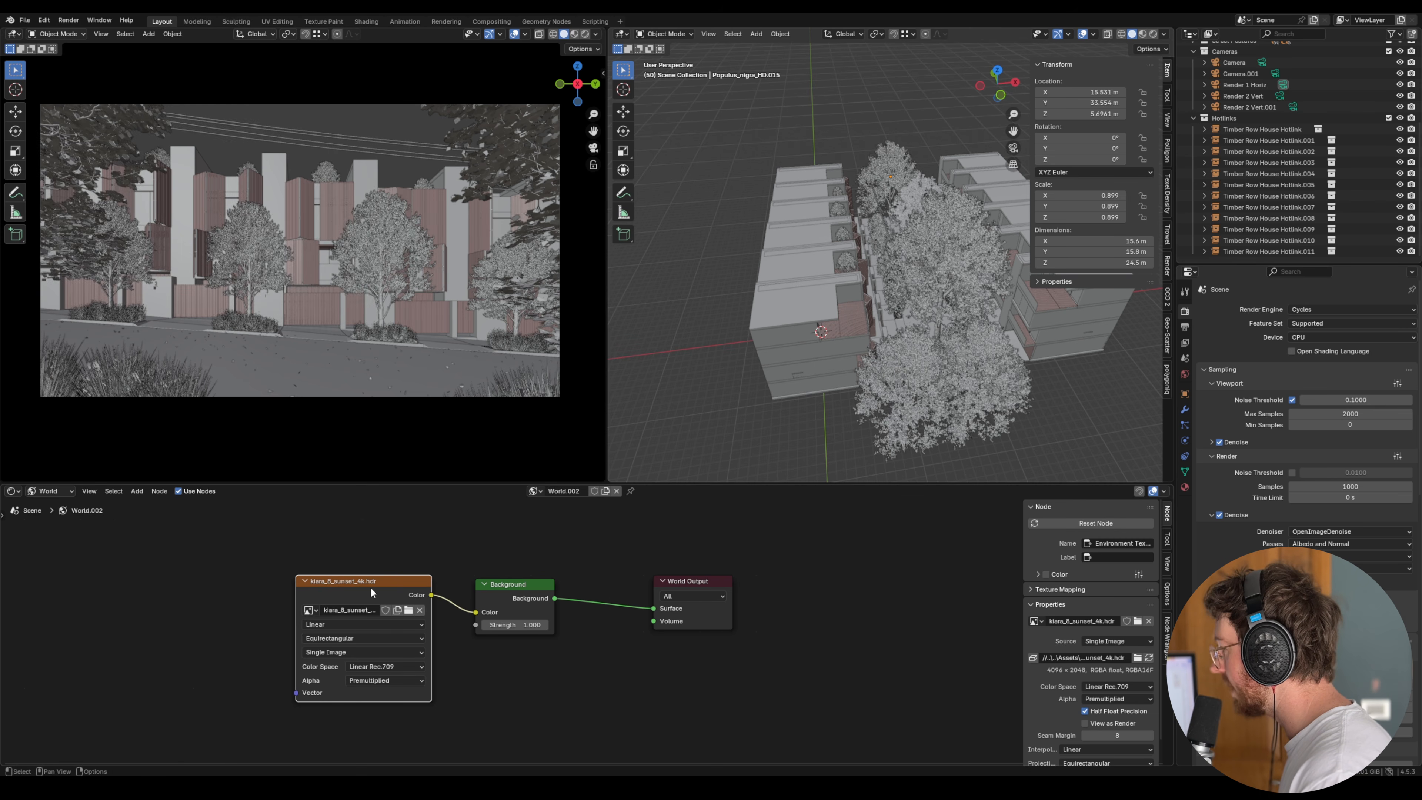
- Add Texture Coordinate and Mapping nodes to the kiara_8_sunset_4k.hdr node with Node Wrangler, arrange them, and save the file
{"action": "left_click_drag", "start_coordinate": [367, 580], "coordinate": [356, 574]}
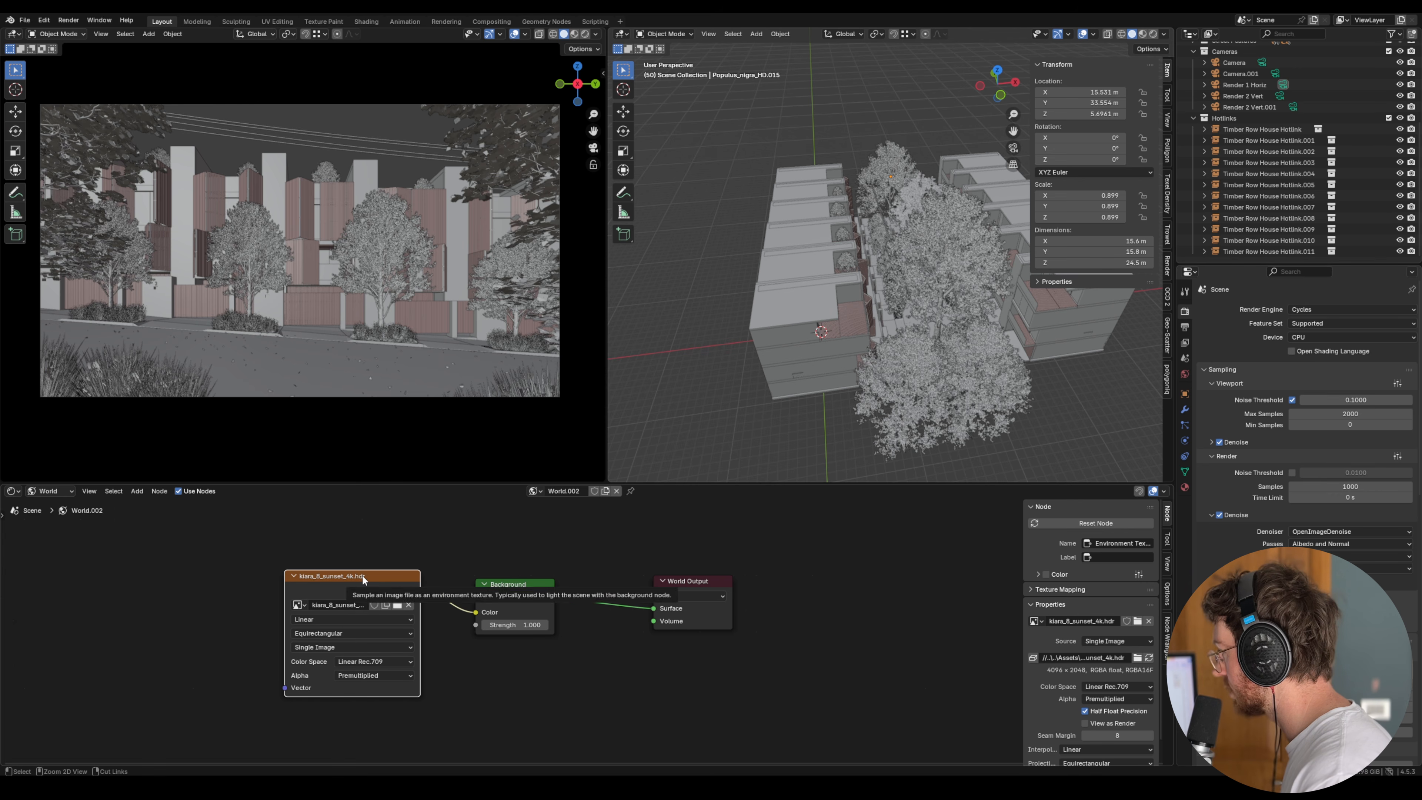
{"action": "key", "text": "ctrl+t"}
{"action": "middle_click_drag", "start_coordinate": [310, 564], "coordinate": [427, 539]}
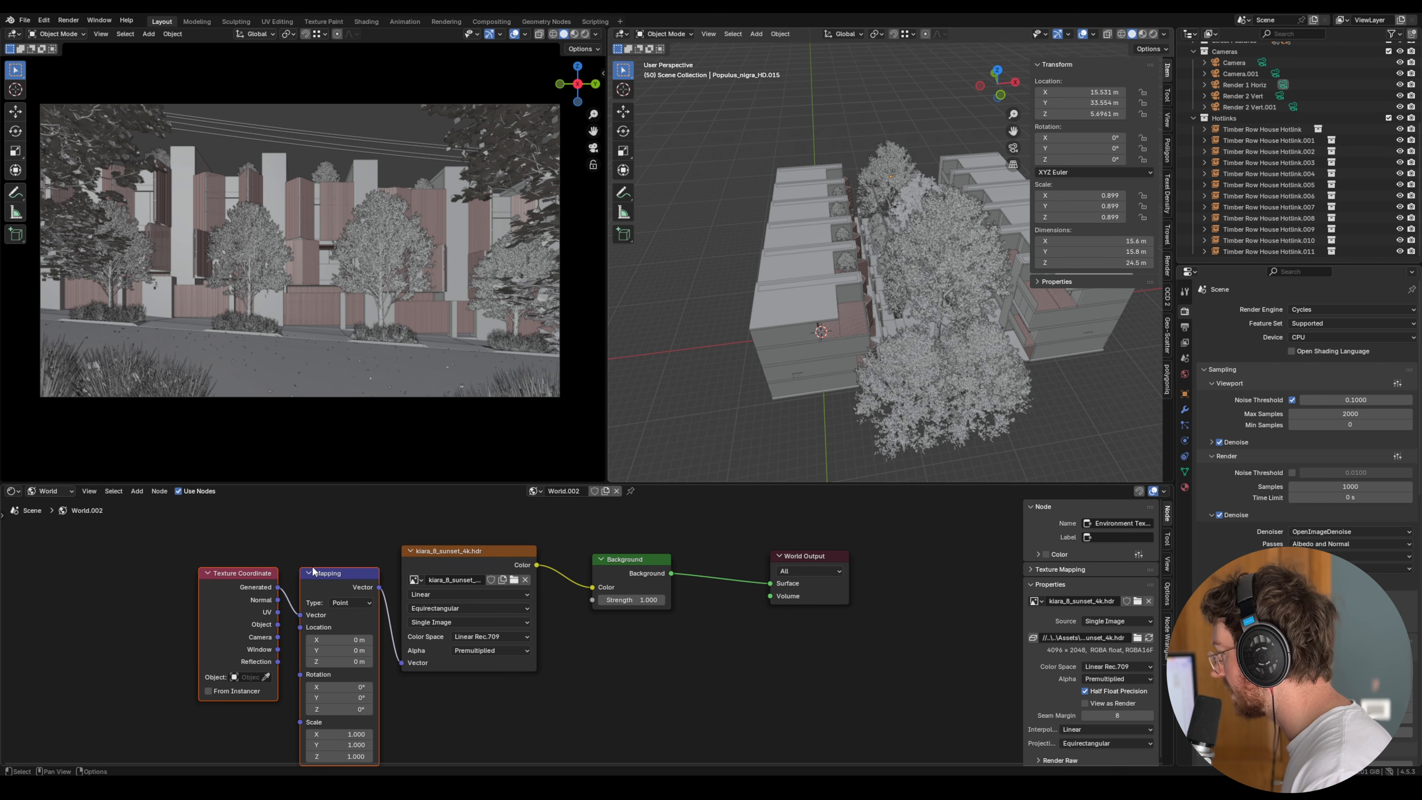
{"action": "left_click_drag", "start_coordinate": [330, 575], "coordinate": [317, 527]}
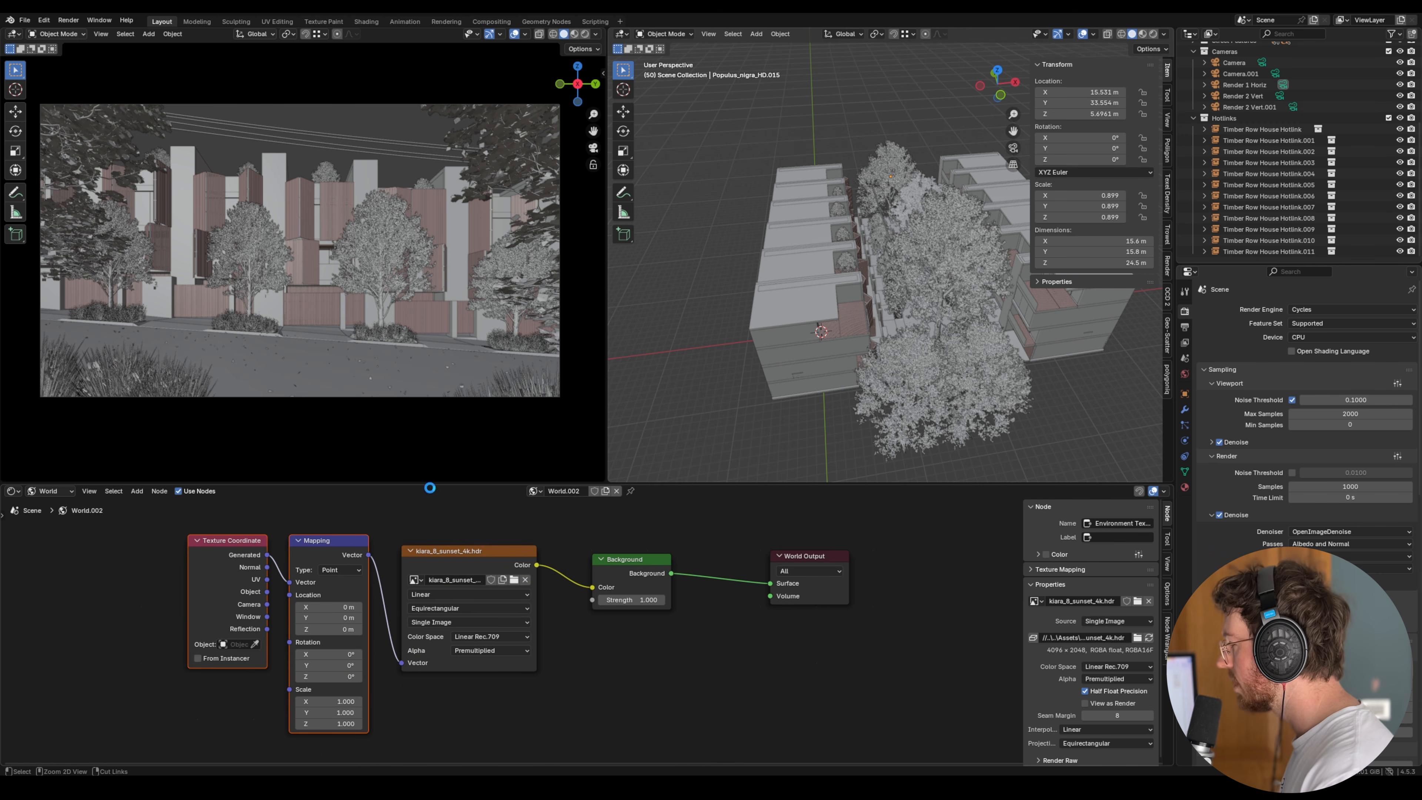
{"action": "key", "text": "ctrl+s"}
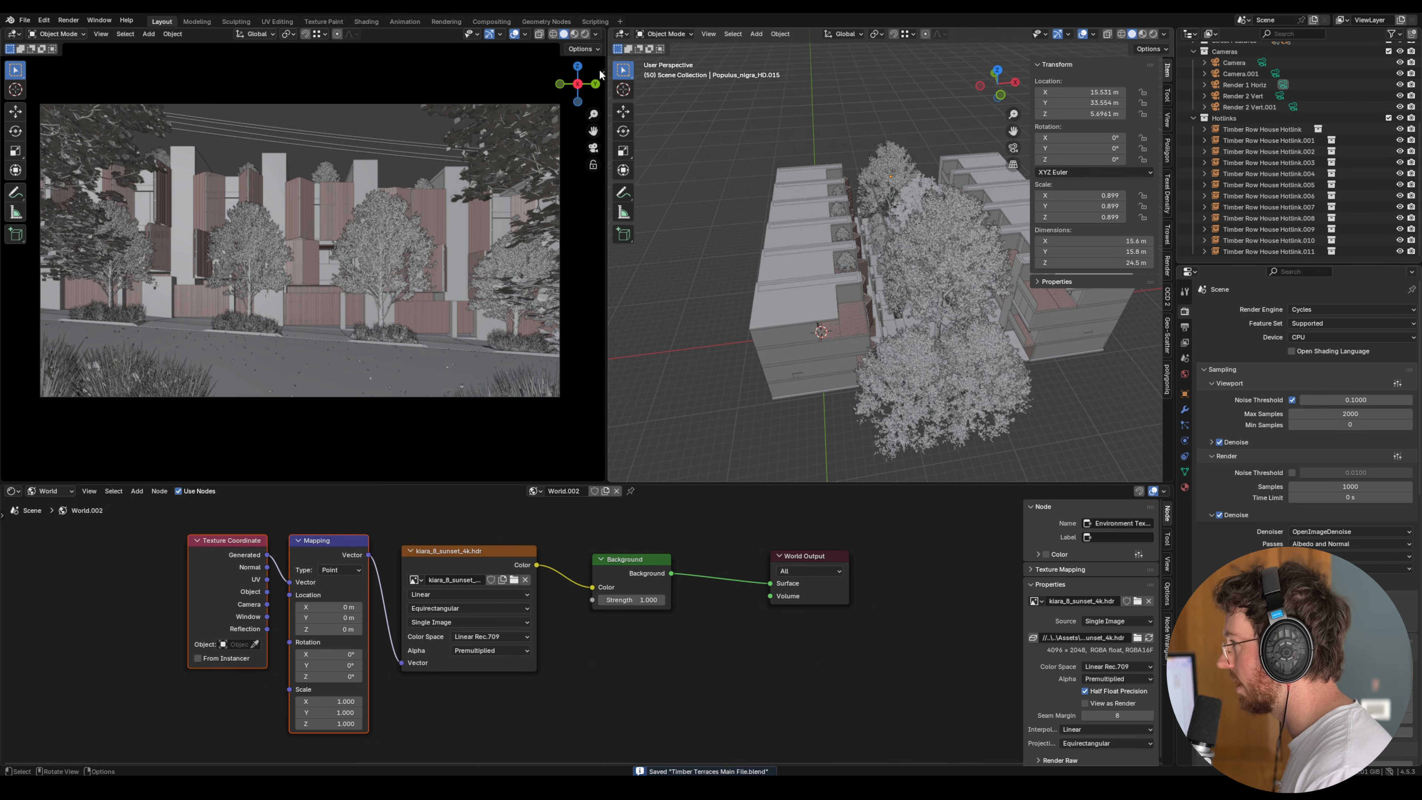
- Widen the camera viewport and show its rendered preview using the Cycles engine with the CPU device
{"action": "left_click_drag", "start_coordinate": [606, 79], "coordinate": [774, 120]}
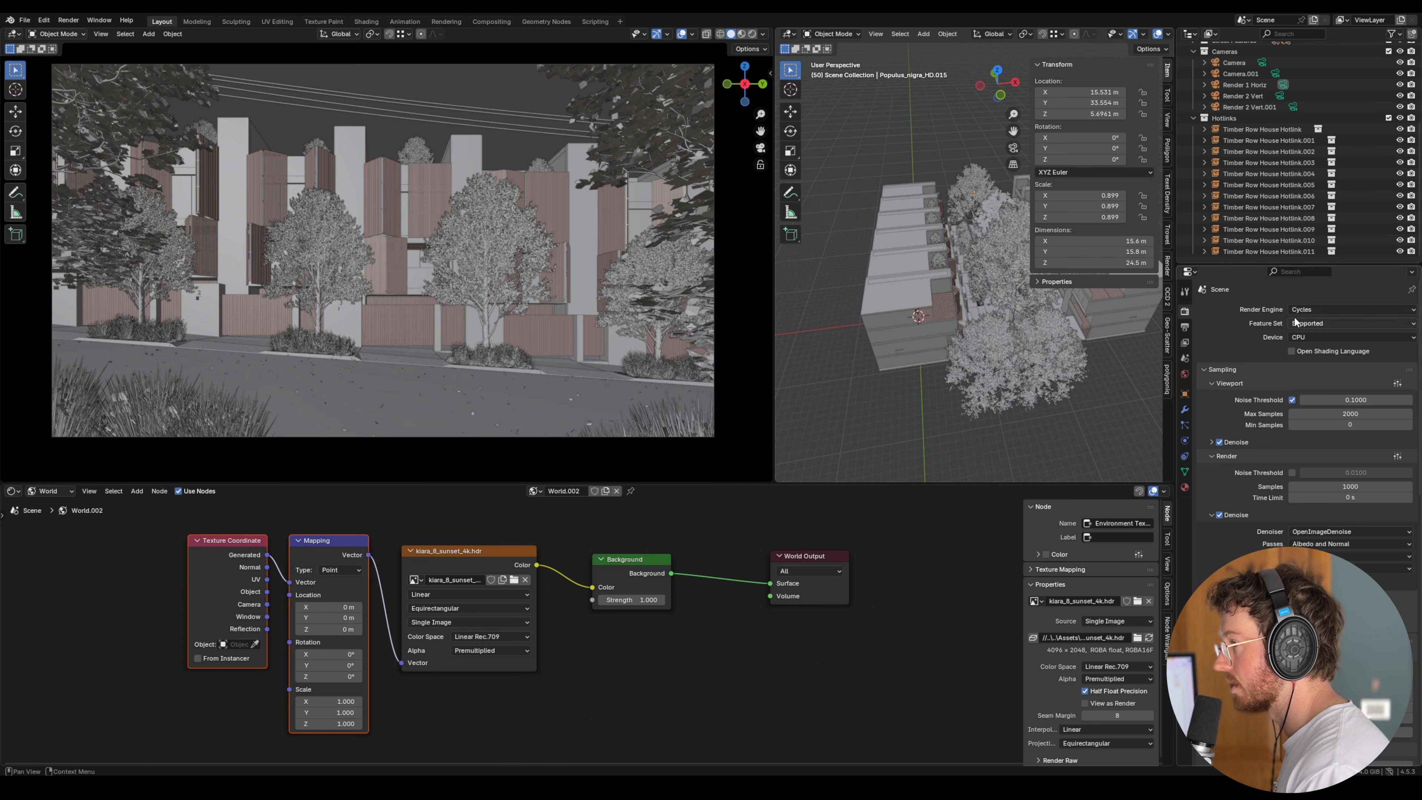
{"action": "left_click", "coordinate": [1318, 309]}
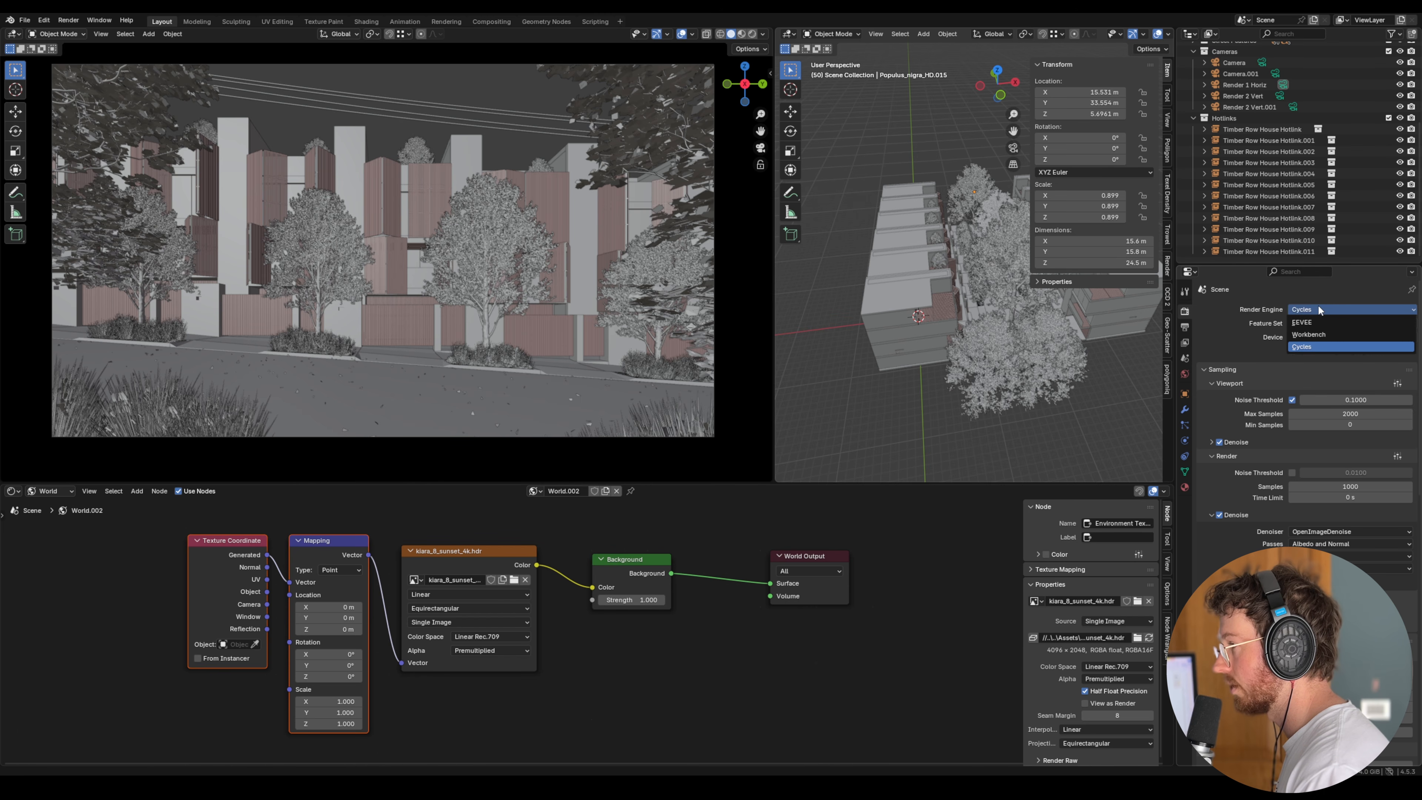
{"action": "left_click", "coordinate": [1299, 347]}
{"action": "left_click", "coordinate": [1307, 337]}
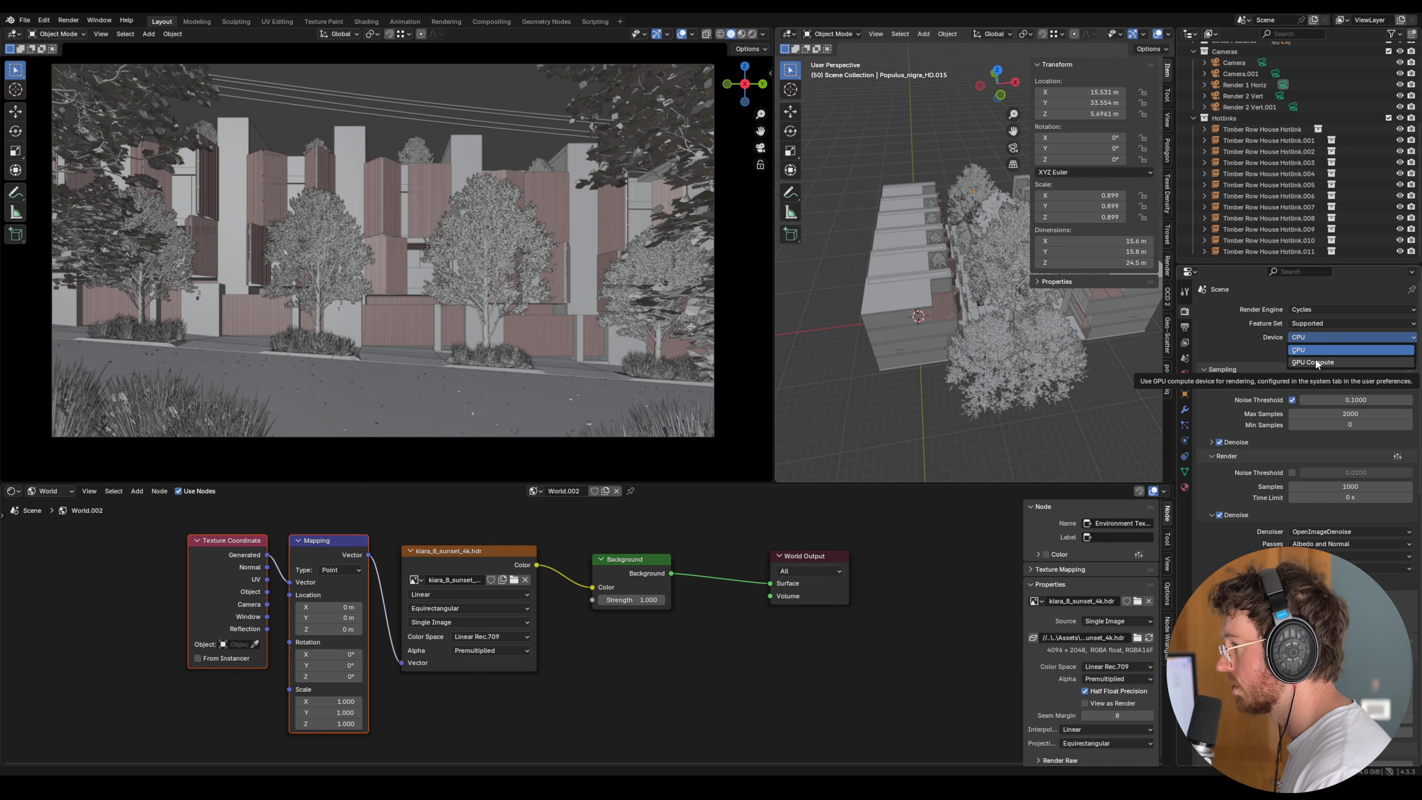
{"action": "left_click", "coordinate": [1310, 350]}
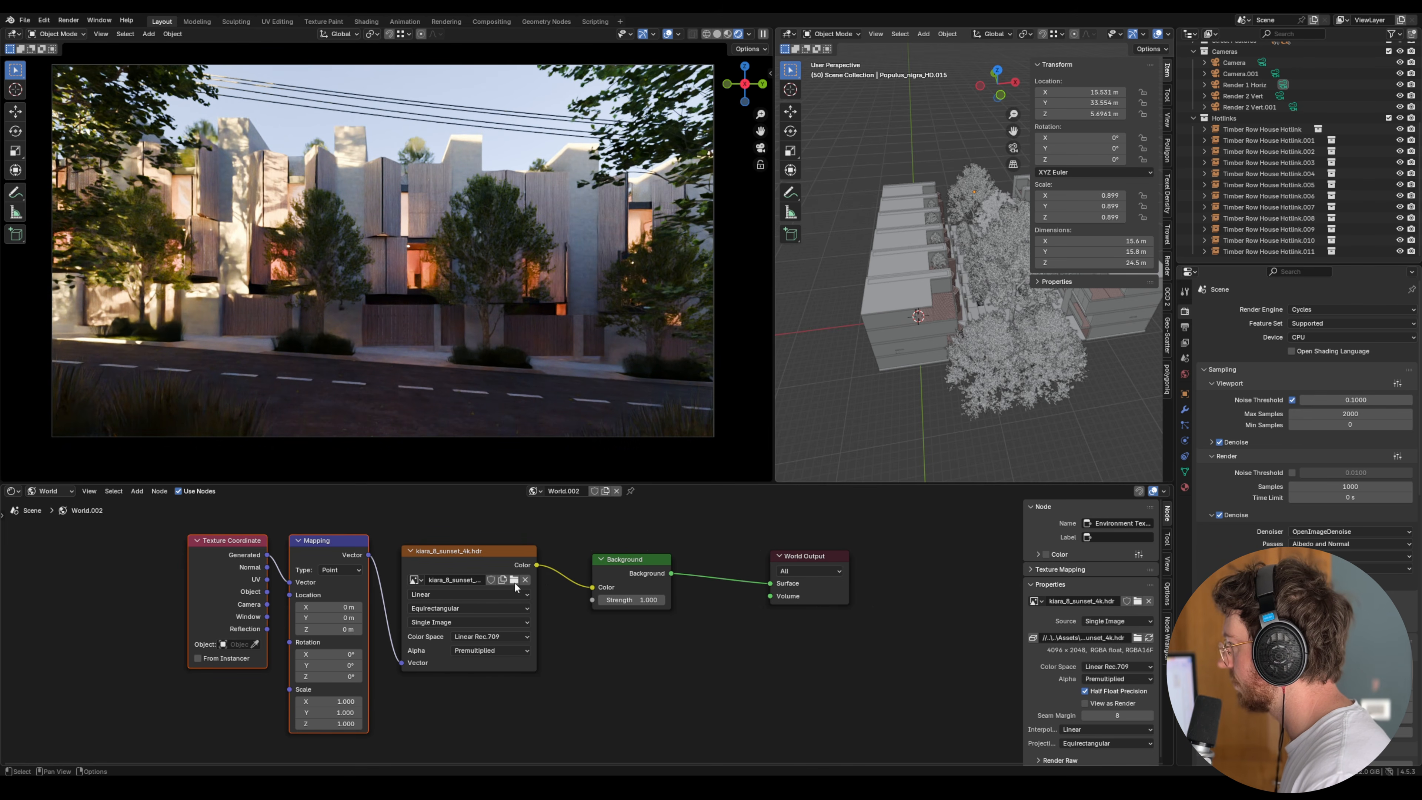
- Move the kiara_8_sunset_4k.hdr node slightly upward and inspect the HDRI landscape surrounding the houses
{"action": "left_click", "coordinate": [390, 714]}
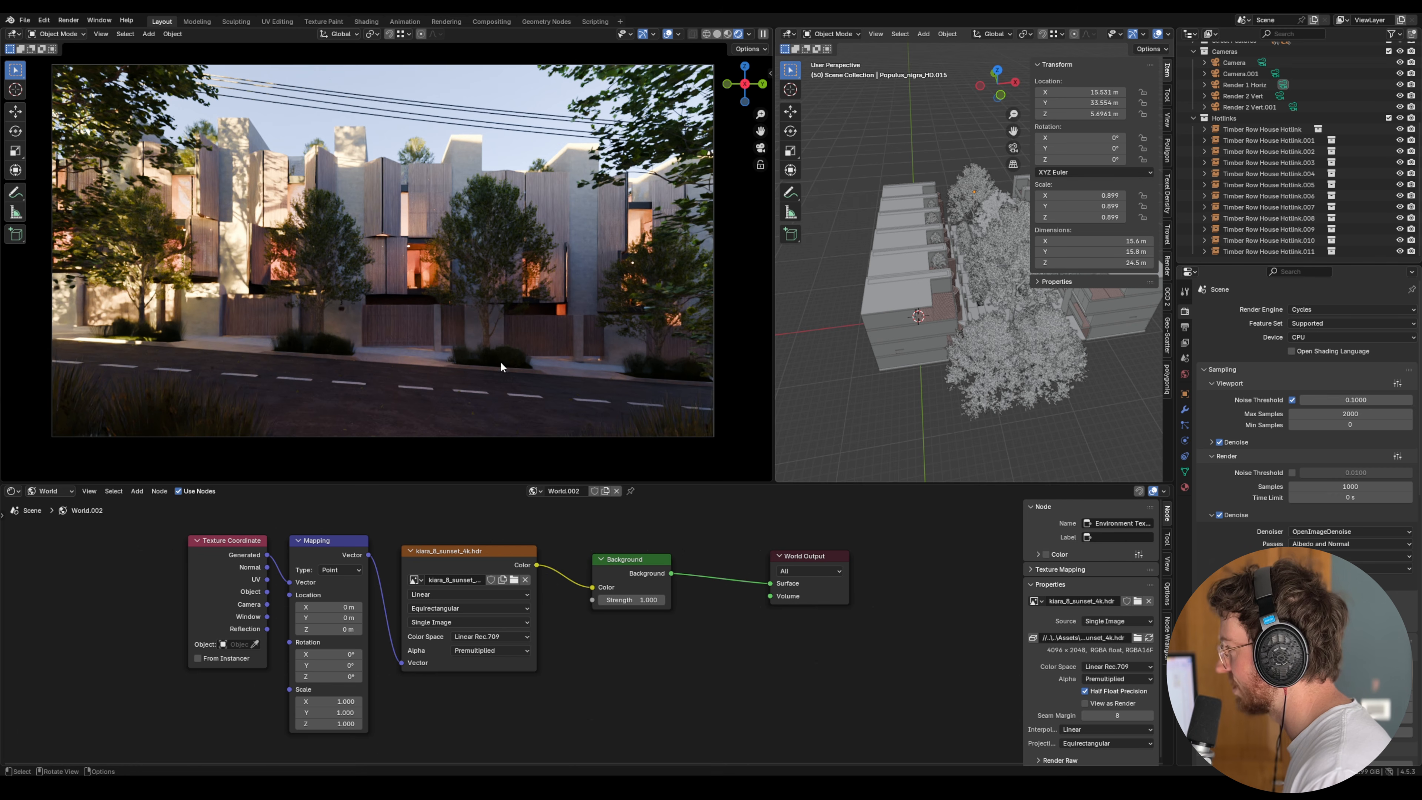
{"action": "left_click_drag", "start_coordinate": [479, 550], "coordinate": [486, 544]}
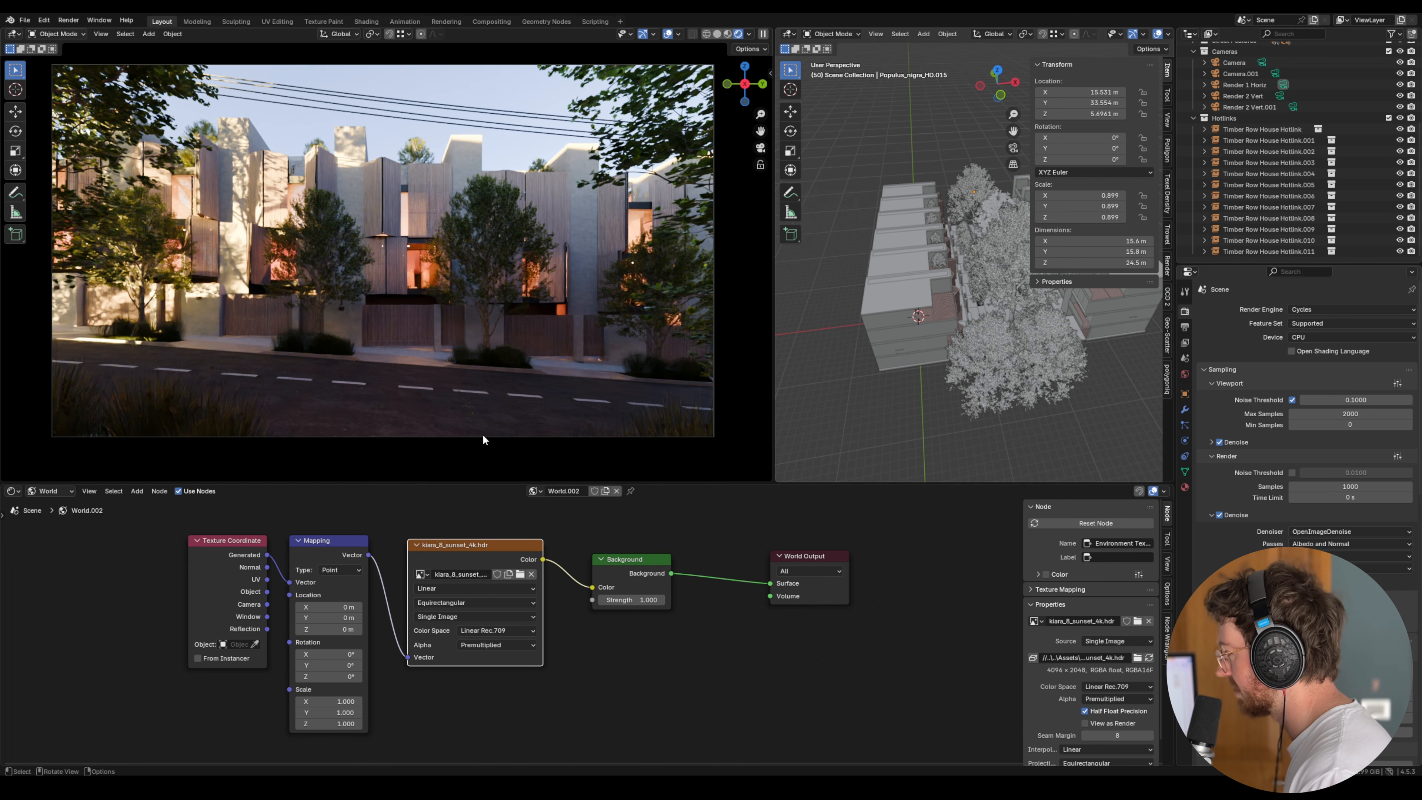
{"action": "scroll", "coordinate": [469, 277], "scroll_direction": "up", "scroll_amount": 8}
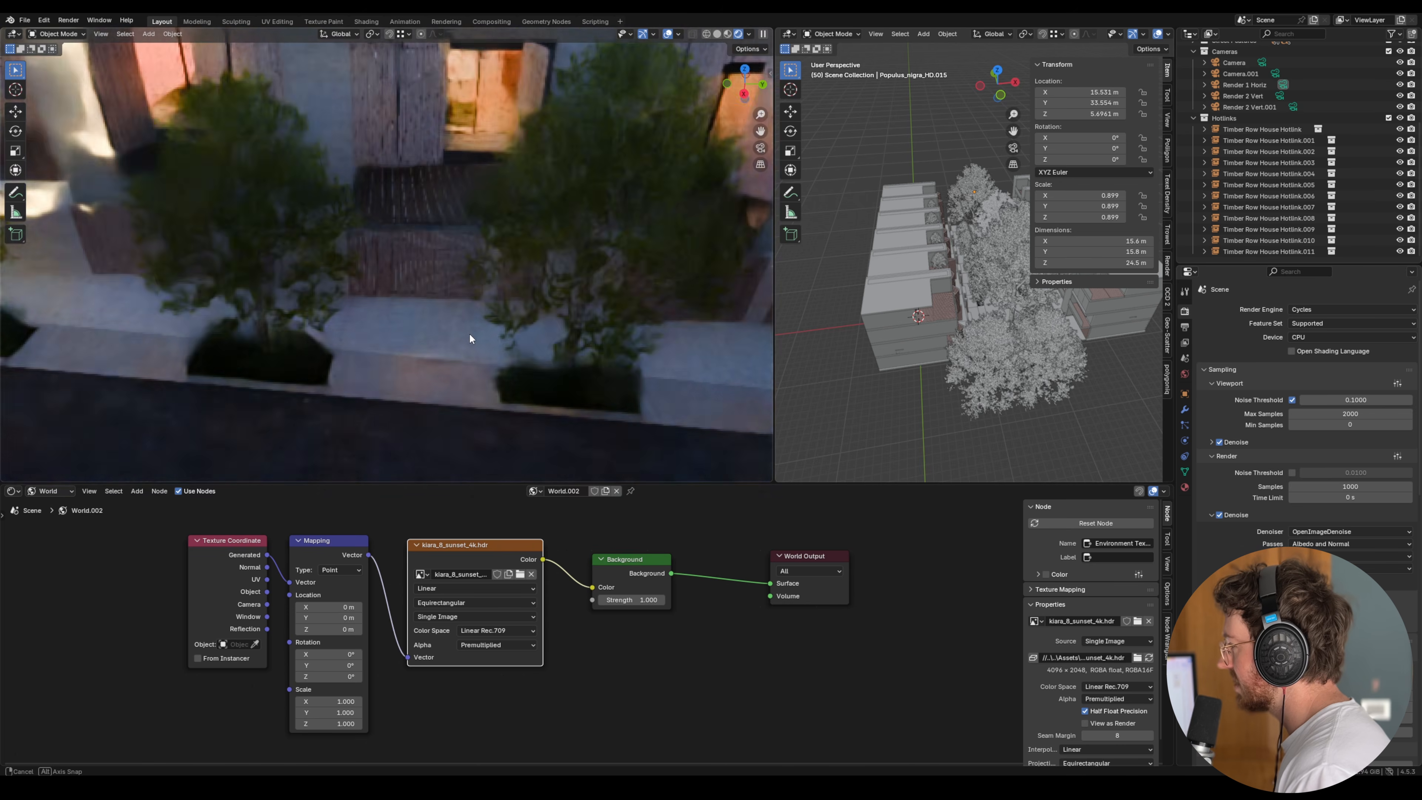
{"action": "scroll", "coordinate": [441, 322], "scroll_direction": "down", "scroll_amount": 8}
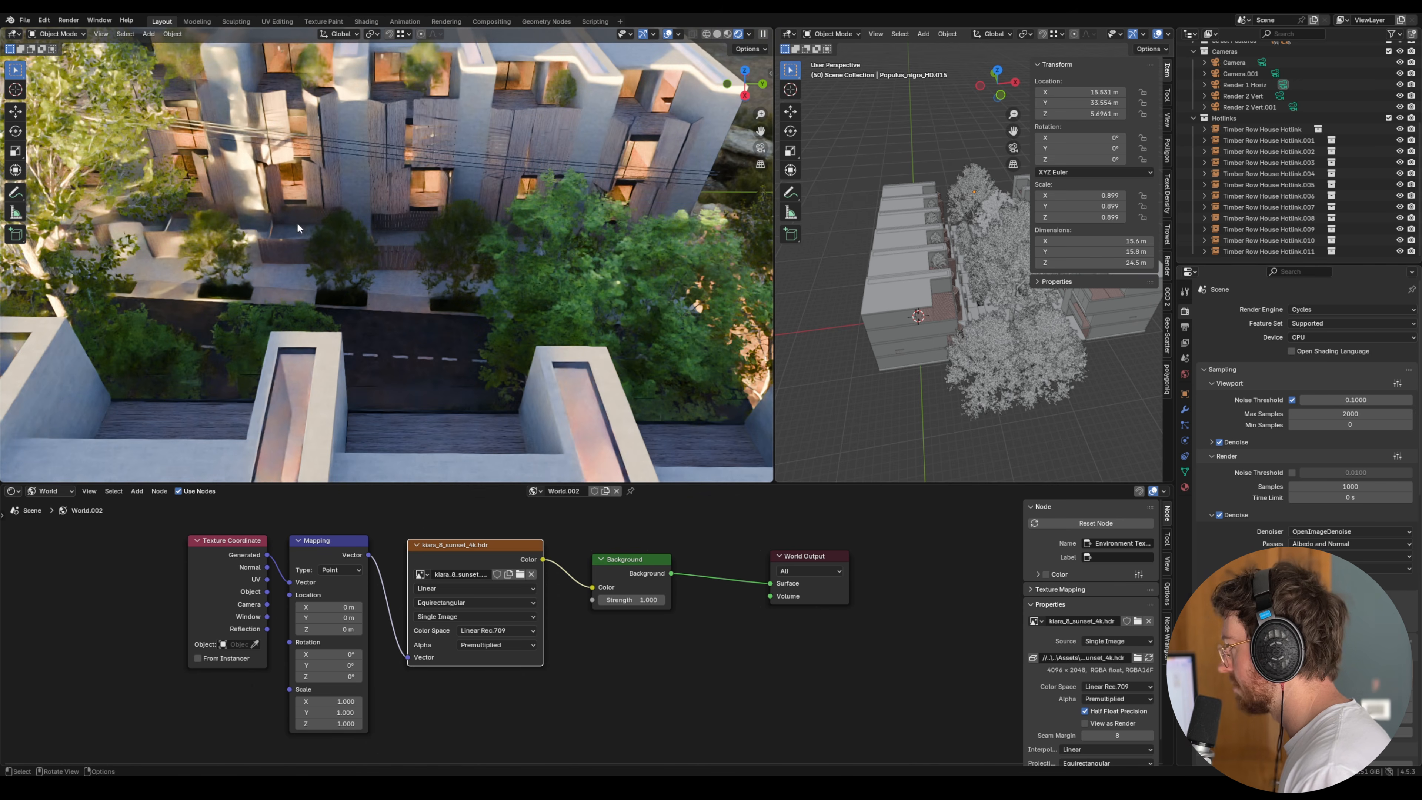
{"action": "scroll", "coordinate": [616, 324], "scroll_direction": "down", "scroll_amount": 10}
{"action": "middle_click_drag", "start_coordinate": [569, 322], "coordinate": [523, 246]}
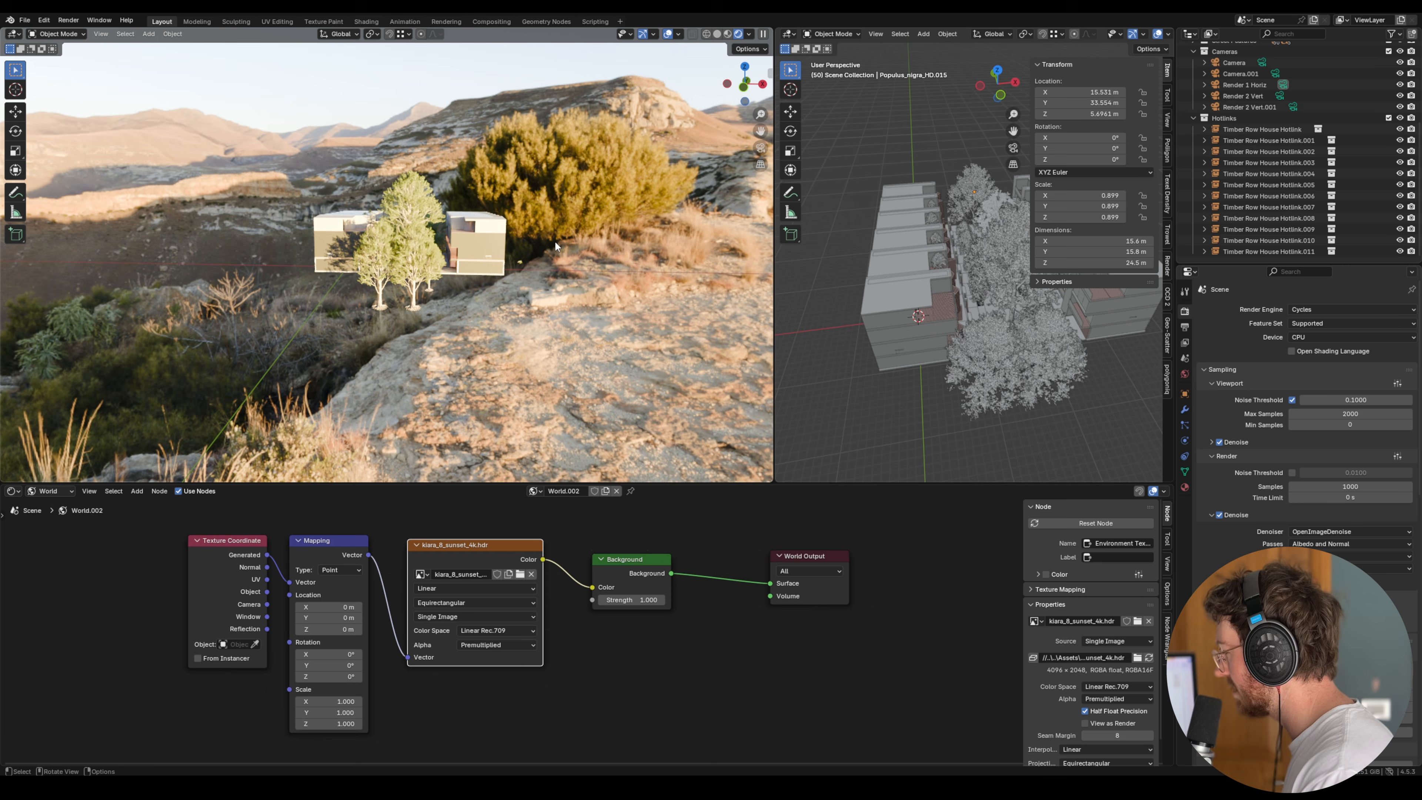
{"action": "key", "text": "shift+a"}
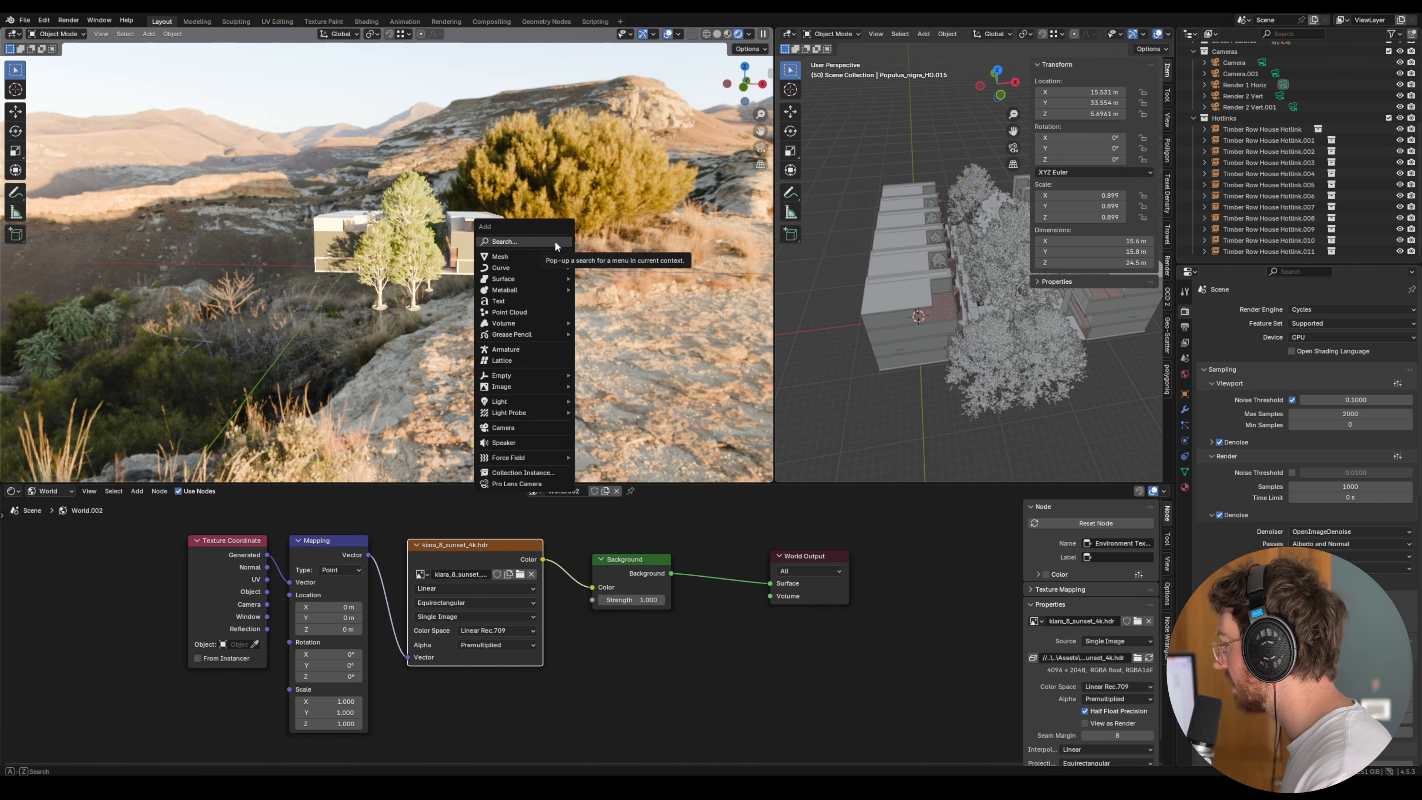
{"action": "left_click", "coordinate": [518, 426]}
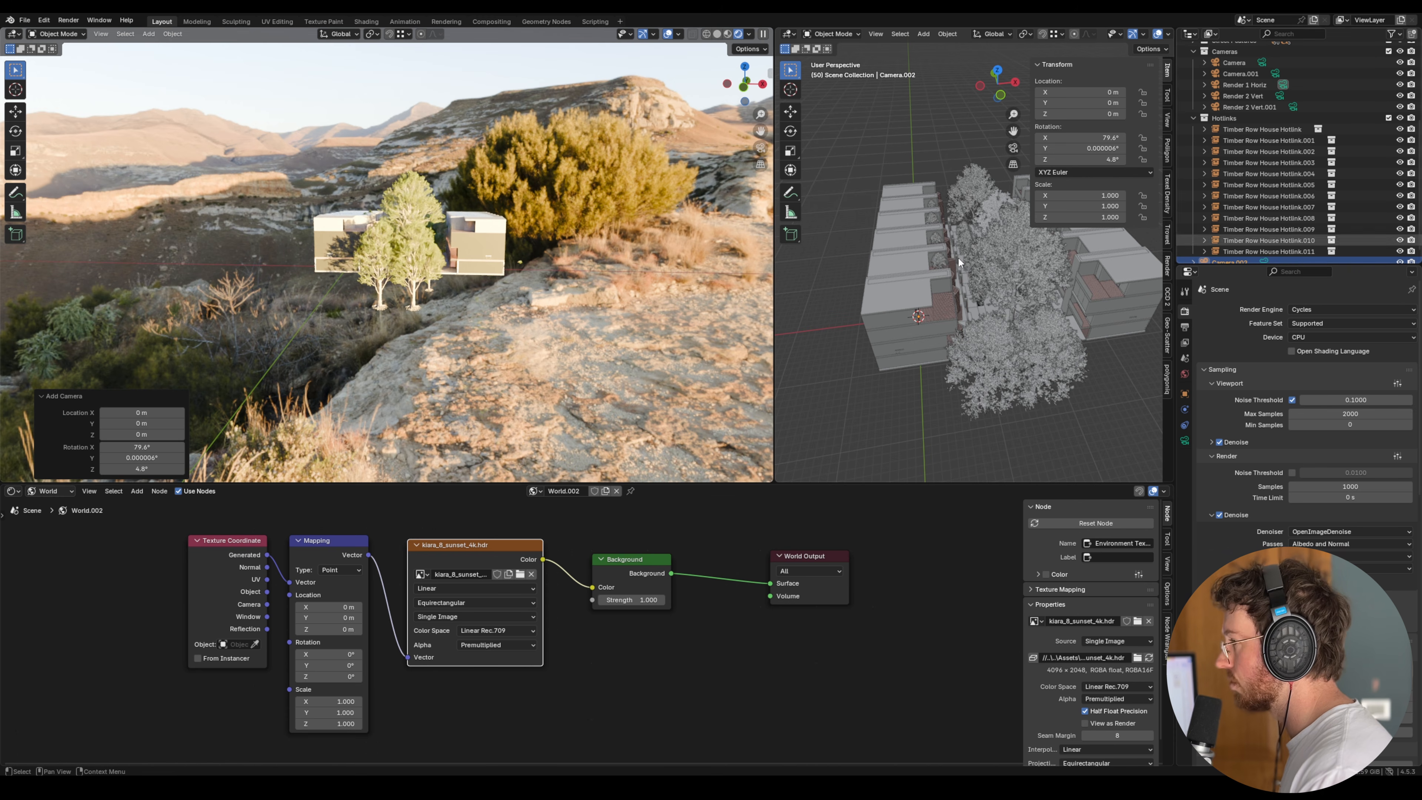
{"action": "left_click", "coordinate": [745, 68]}
{"action": "key", "text": "g"}
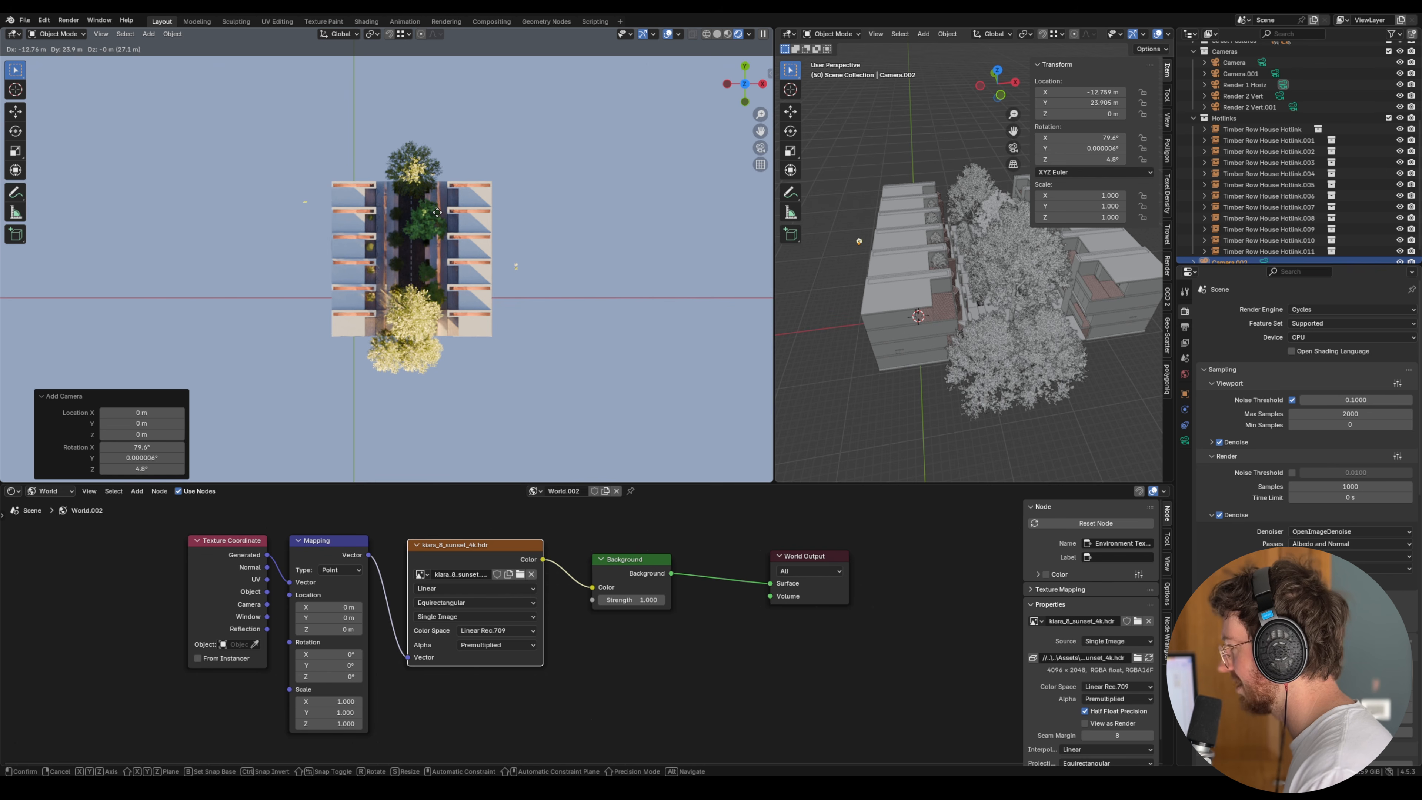
{"action": "left_click", "coordinate": [439, 216]}
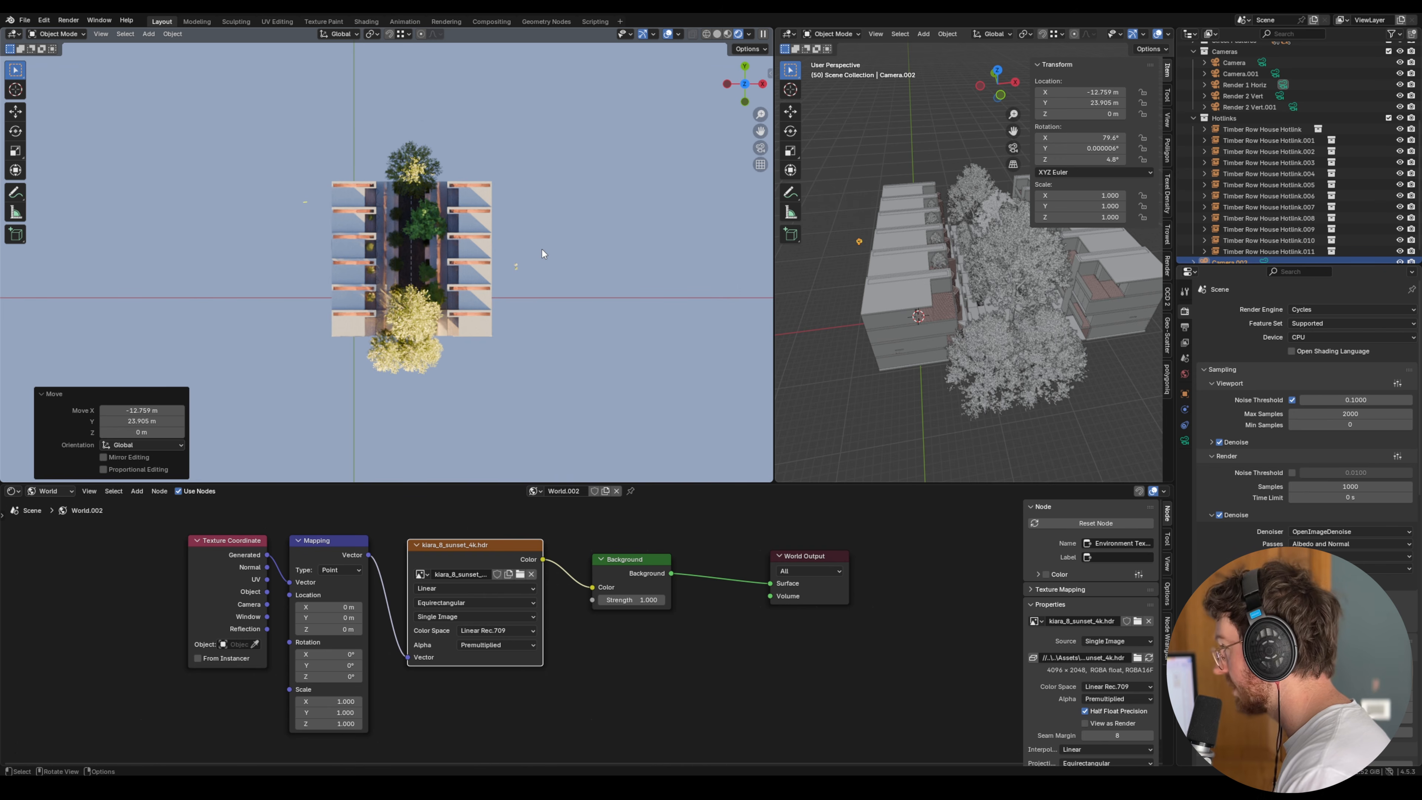
{"action": "key", "text": "Delete"}
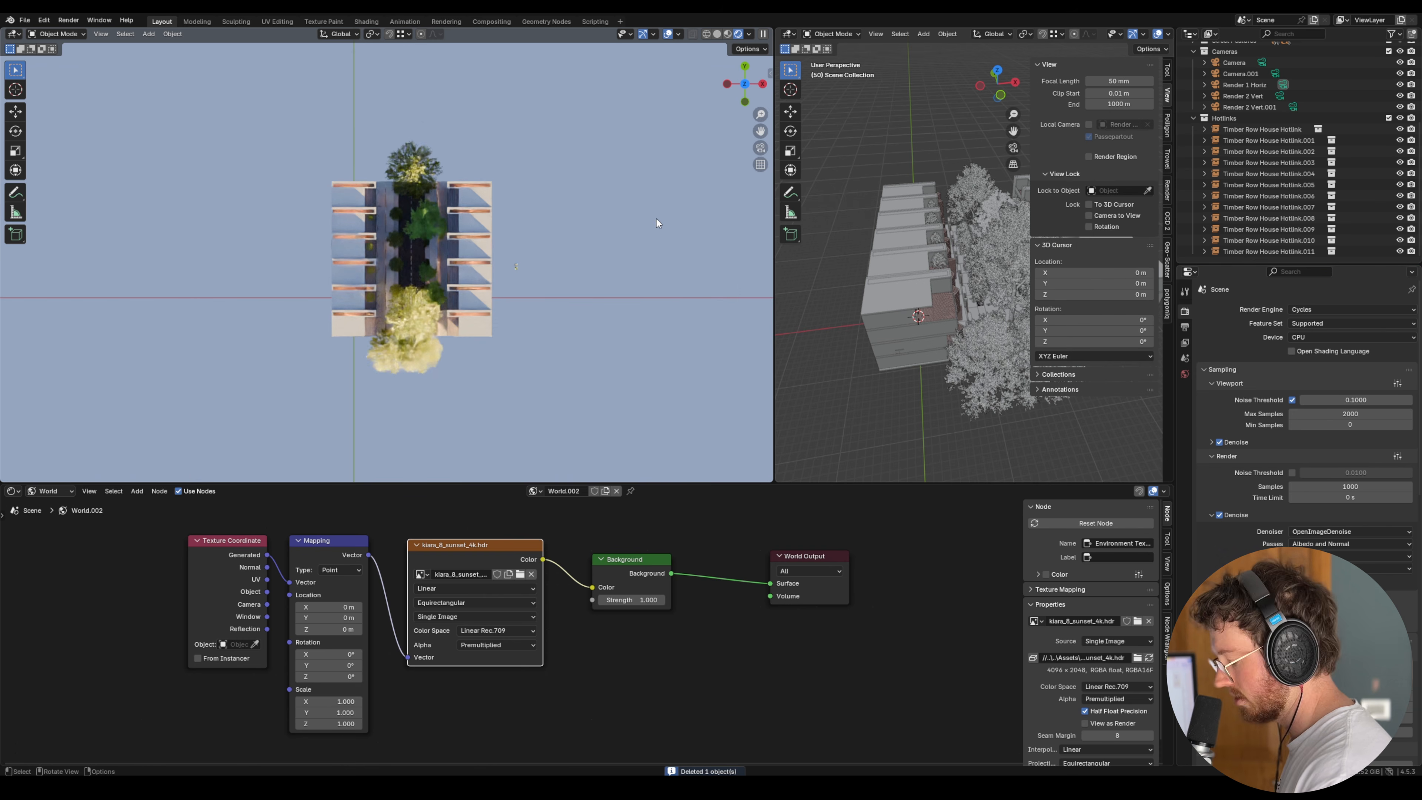
- Reposition the Mapping node slightly and adjust its Z rotation to 250°, judging the sunlight on the houses from the camera view
{"action": "key", "text": "KP_0"}
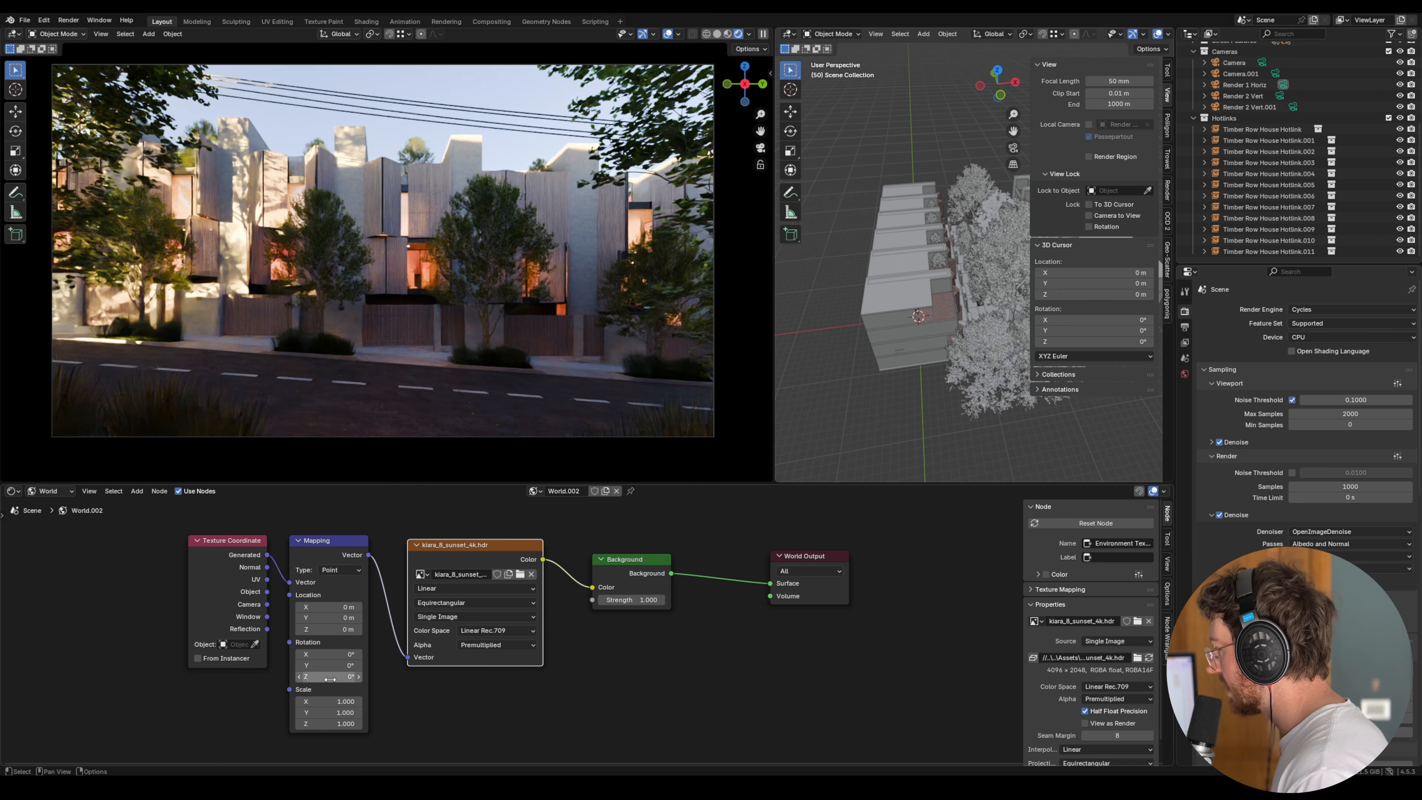
{"action": "left_click_drag", "start_coordinate": [345, 549], "coordinate": [341, 539]}
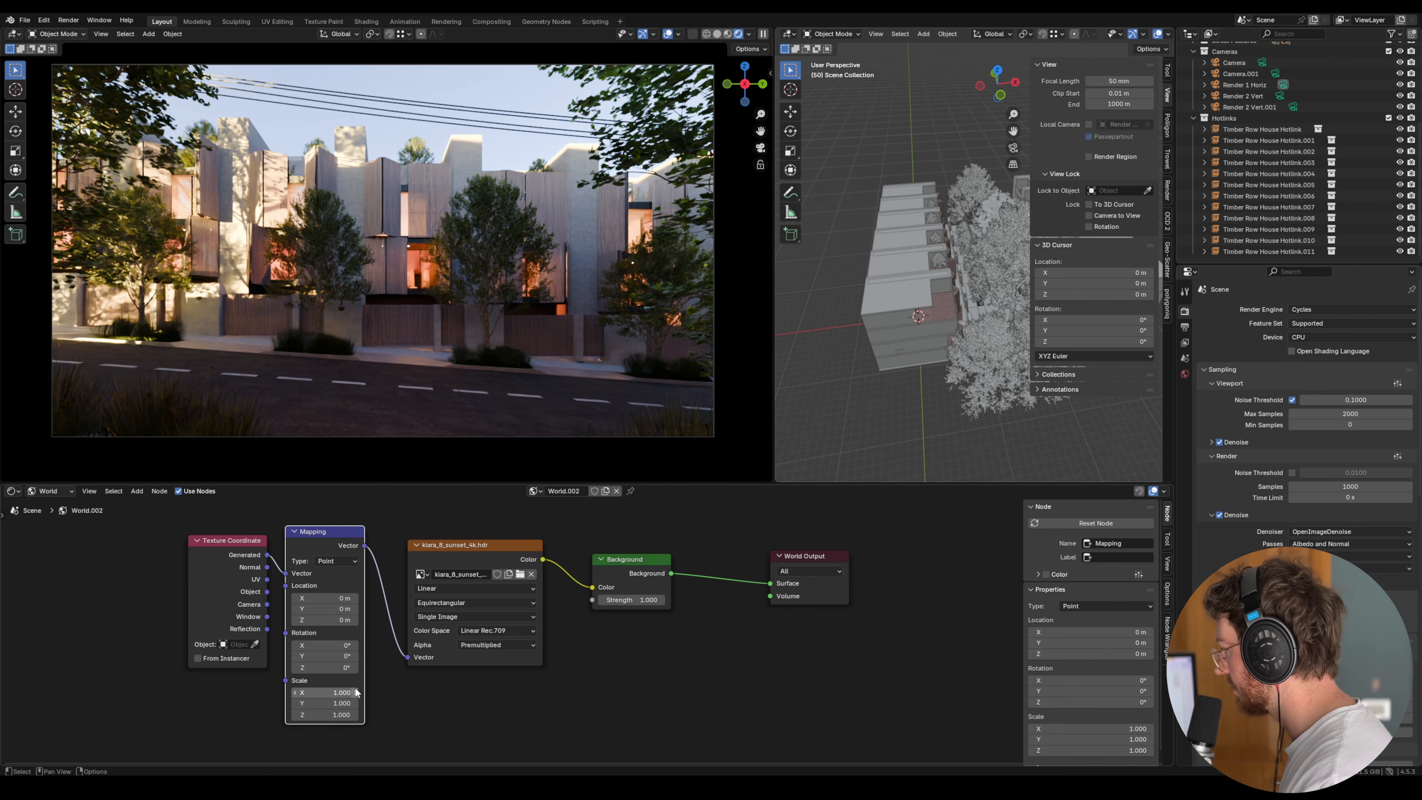
{"action": "mouse_move", "coordinate": [321, 672]}
{"action": "left_mouse_down"}
{"action": "mouse_move", "coordinate": [336, 672]}
{"action": "mouse_move", "coordinate": [319, 671]}
{"action": "left_mouse_up"}
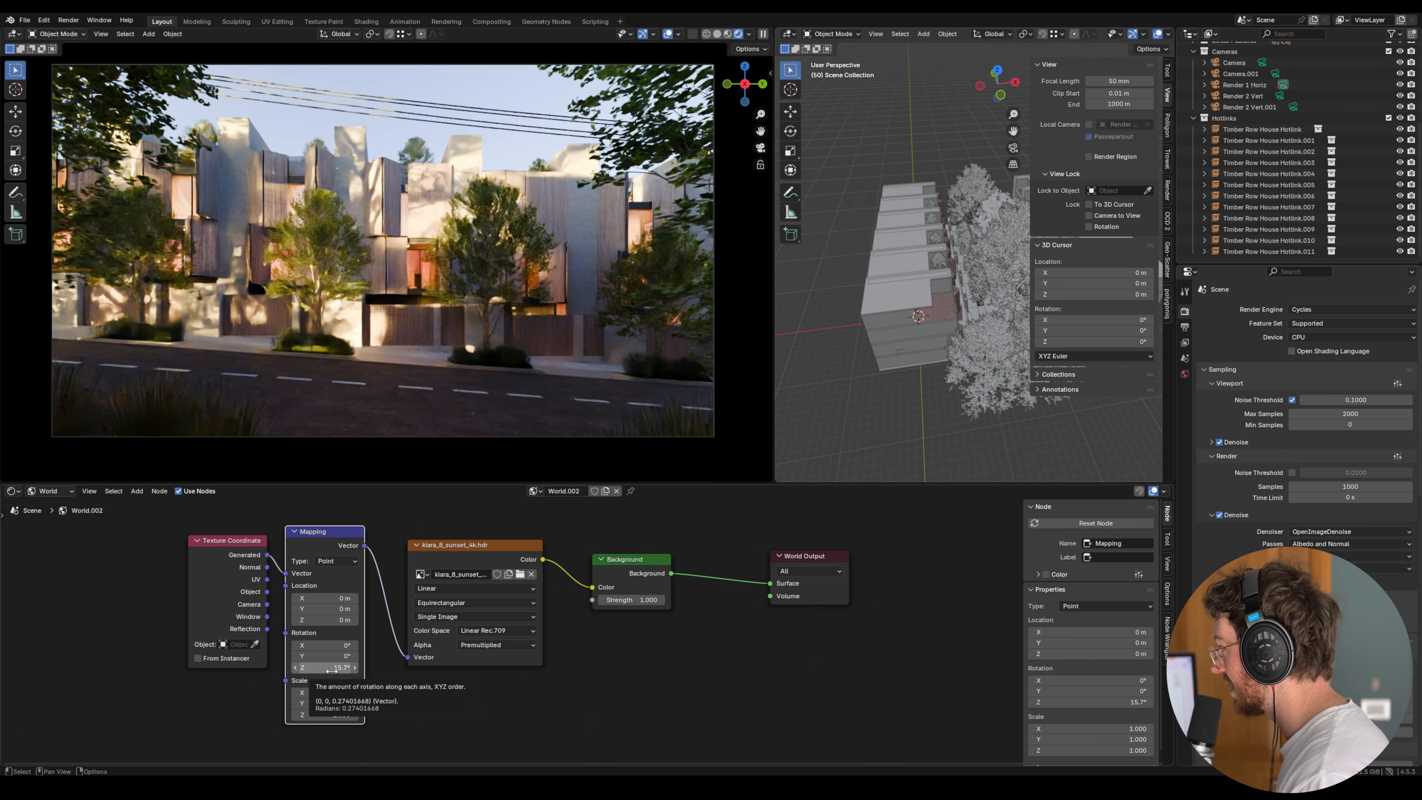
{"action": "left_click_drag", "start_coordinate": [330, 671], "coordinate": [323, 670]}
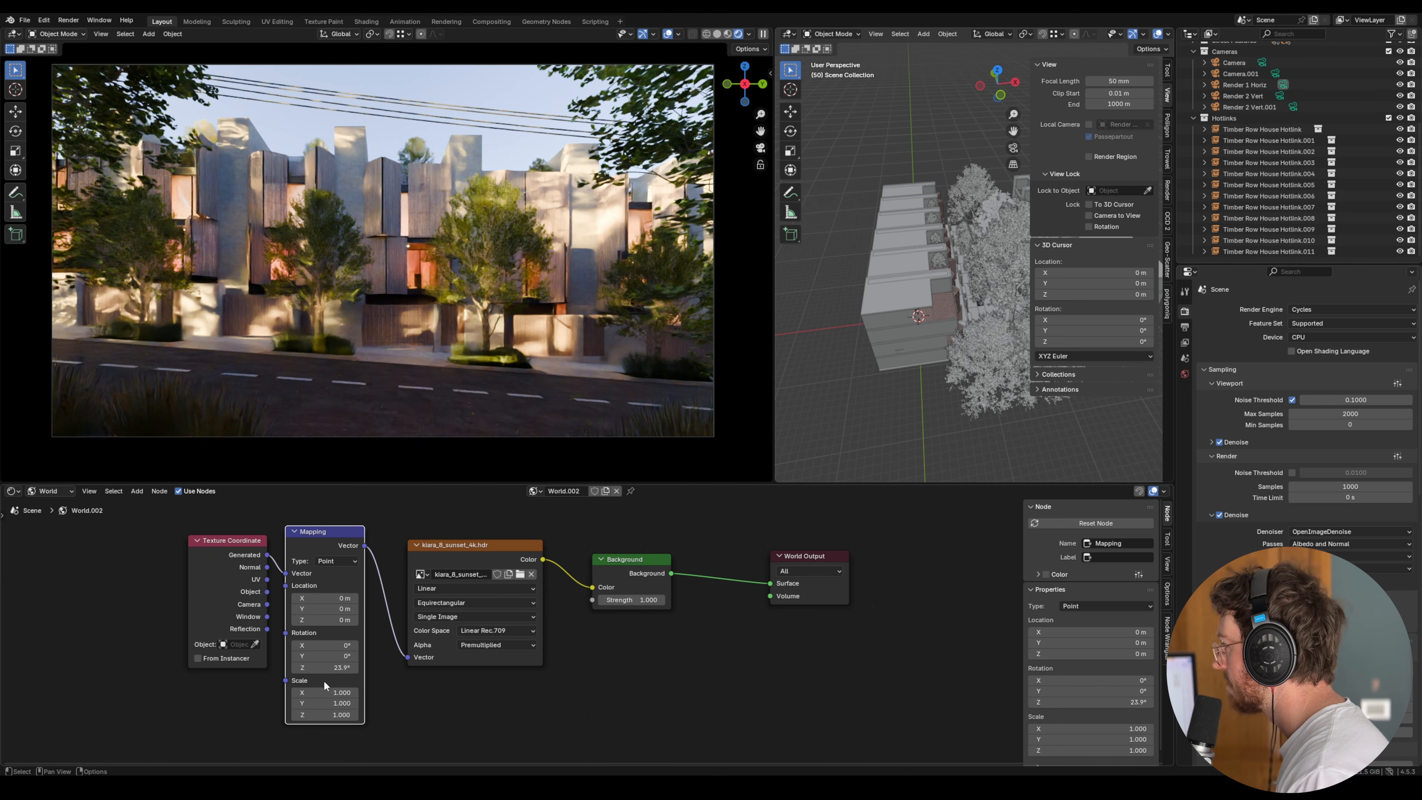
{"action": "mouse_move", "coordinate": [323, 674]}
{"action": "left_mouse_down"}
{"action": "mouse_move", "coordinate": [341, 676]}
{"action": "mouse_move", "coordinate": [316, 673]}
{"action": "mouse_move", "coordinate": [330, 669]}
{"action": "left_mouse_up"}
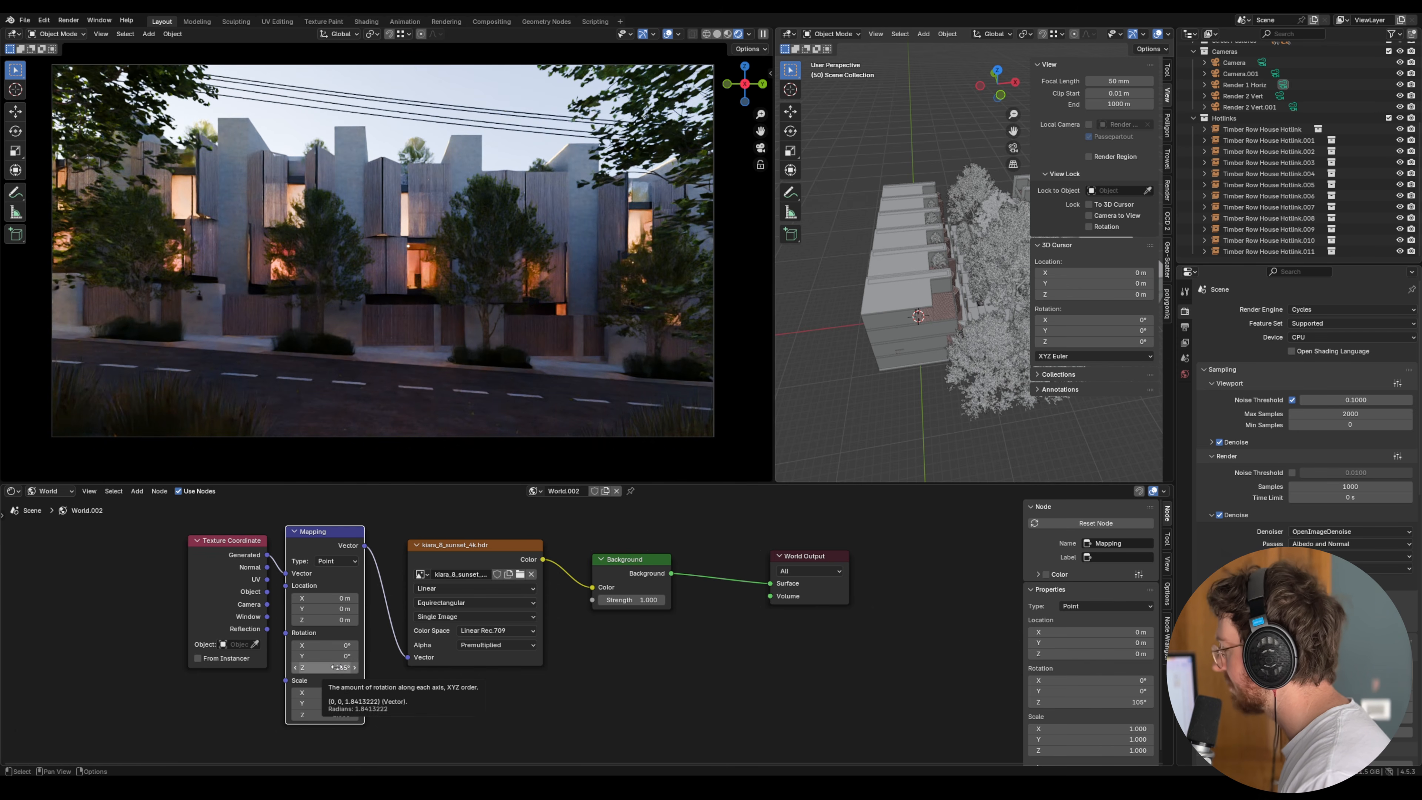
{"action": "mouse_move", "coordinate": [342, 666]}
{"action": "left_mouse_down"}
{"action": "mouse_move", "coordinate": [356, 666]}
{"action": "mouse_move", "coordinate": [338, 667]}
{"action": "left_mouse_up"}
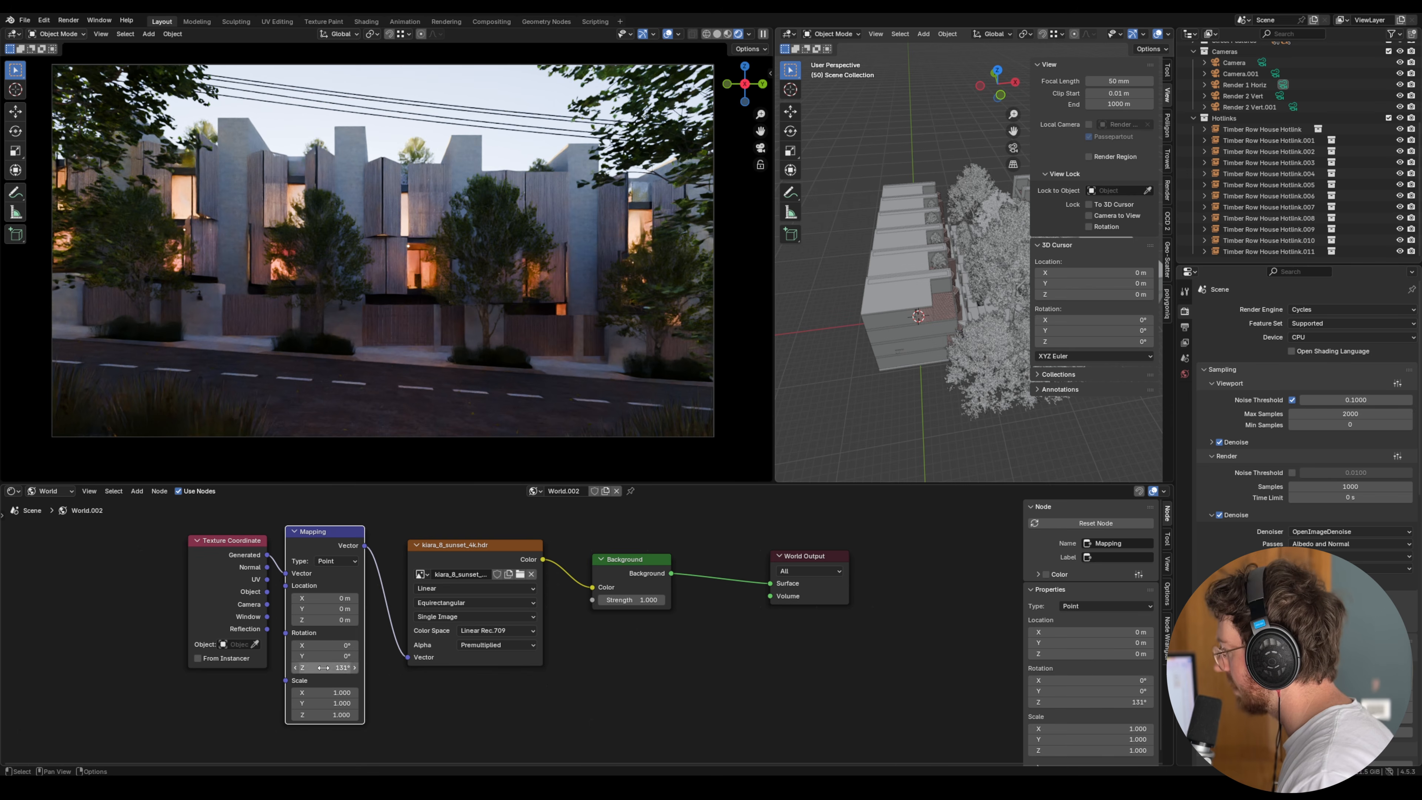
{"action": "left_click_drag", "start_coordinate": [342, 667], "coordinate": [324, 675]}
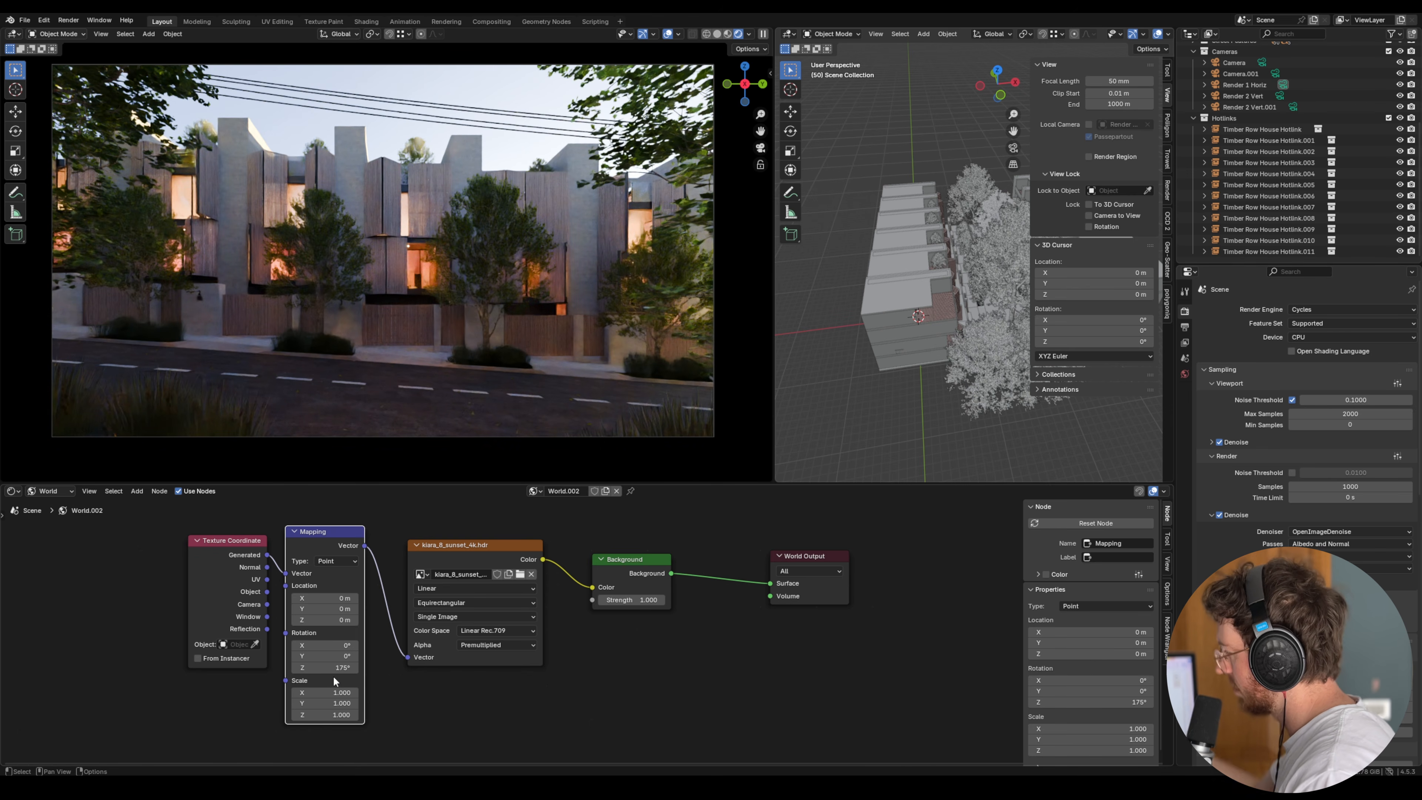
{"action": "left_click_drag", "start_coordinate": [330, 668], "coordinate": [330, 668]}
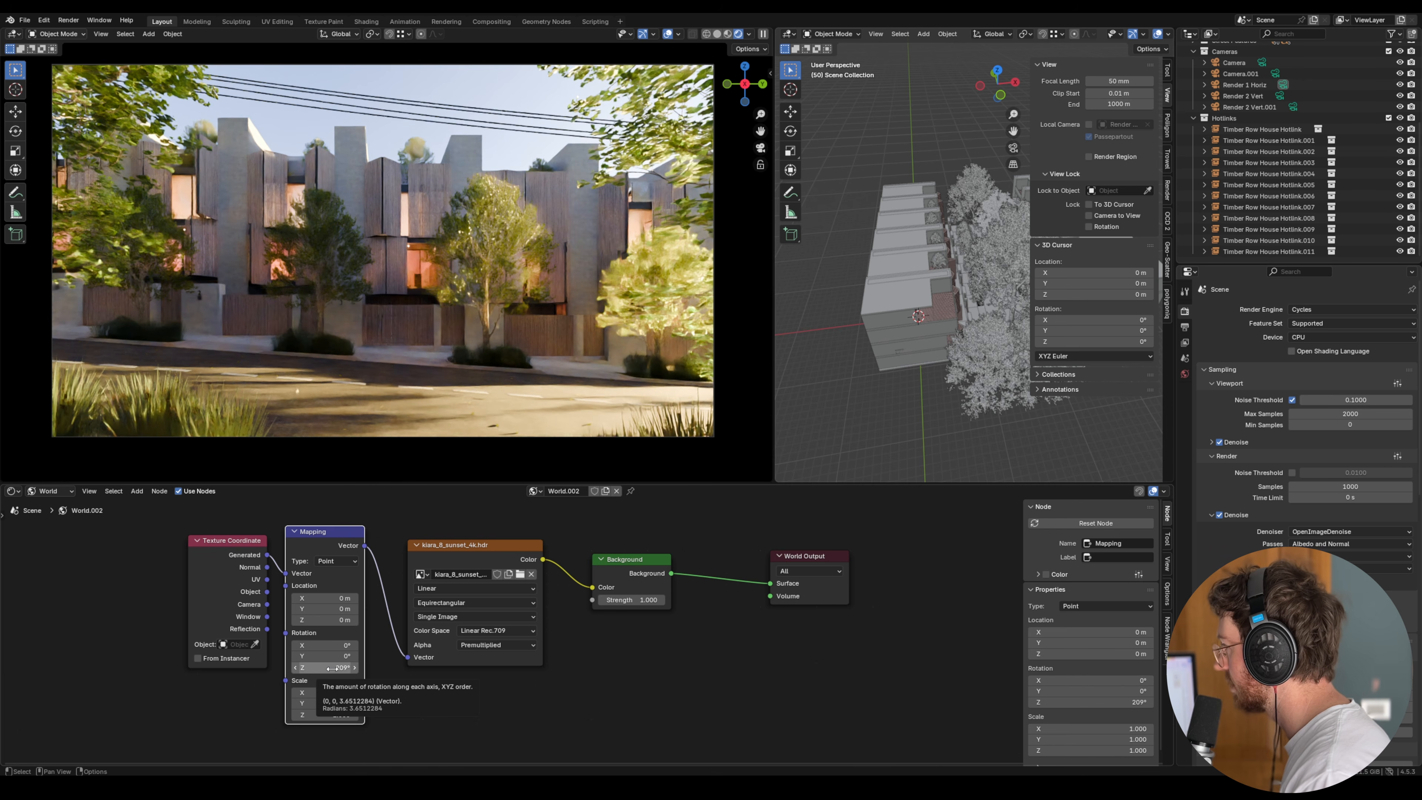
{"action": "left_click_drag", "start_coordinate": [330, 668], "coordinate": [330, 668]}
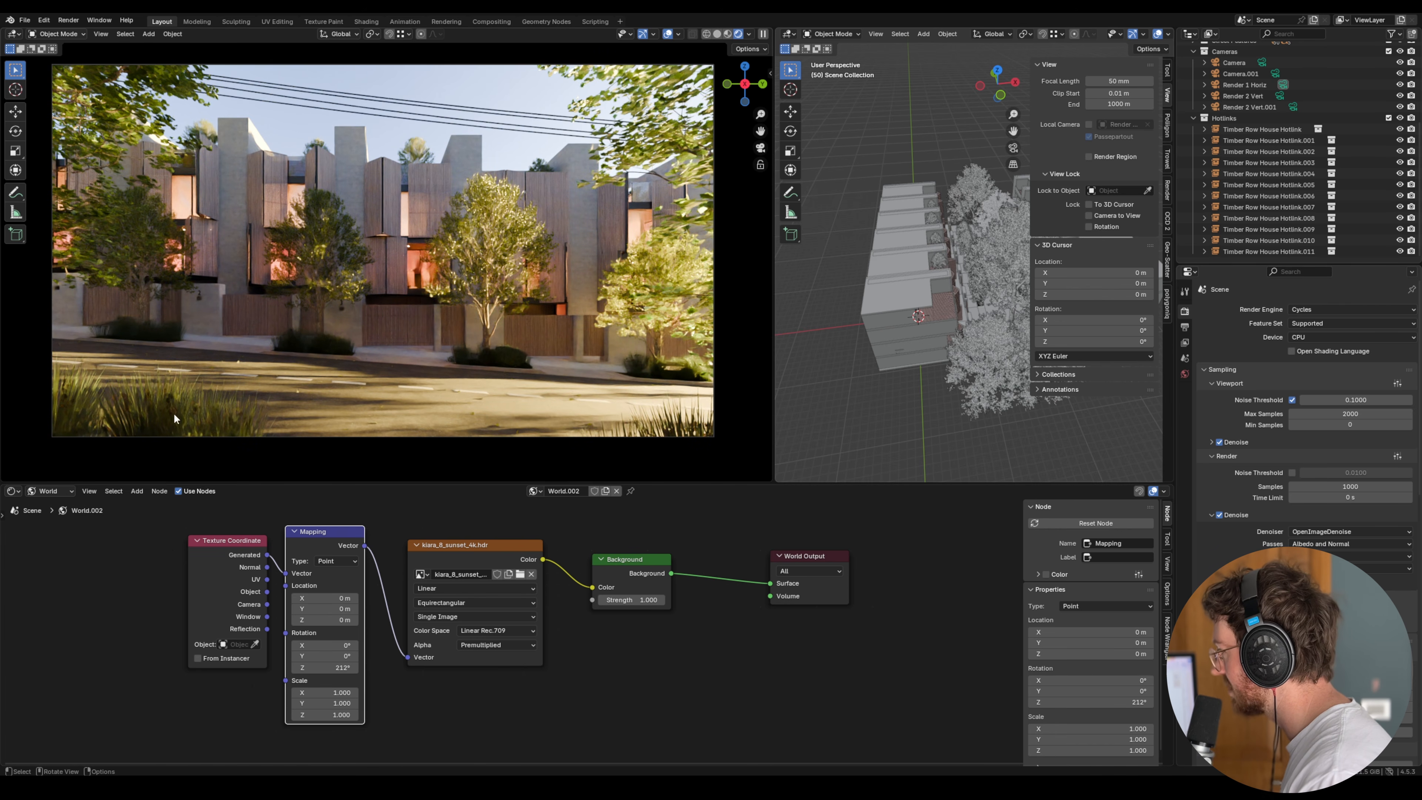
{"action": "left_click_drag", "start_coordinate": [330, 667], "coordinate": [334, 671]}
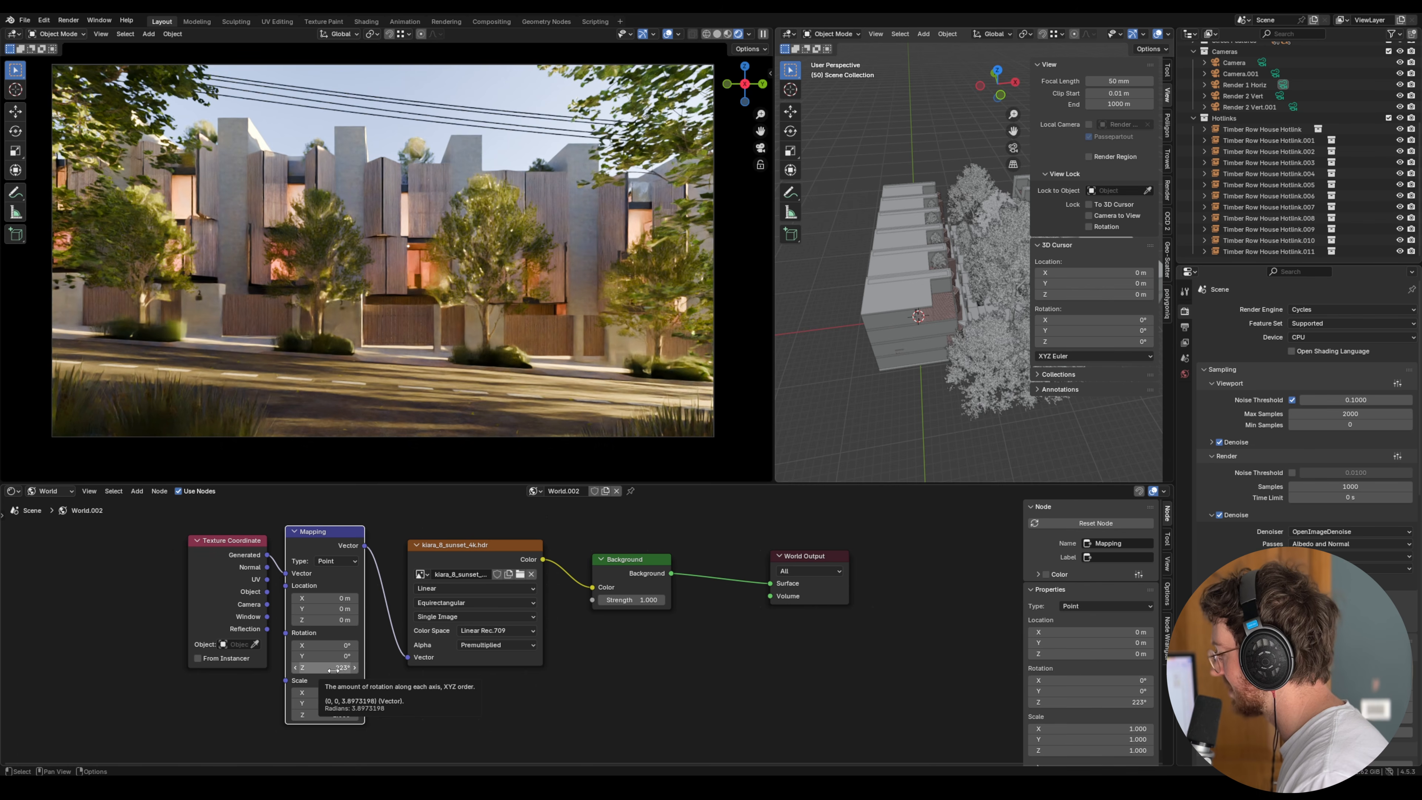
{"action": "left_click_drag", "start_coordinate": [335, 667], "coordinate": [339, 668]}
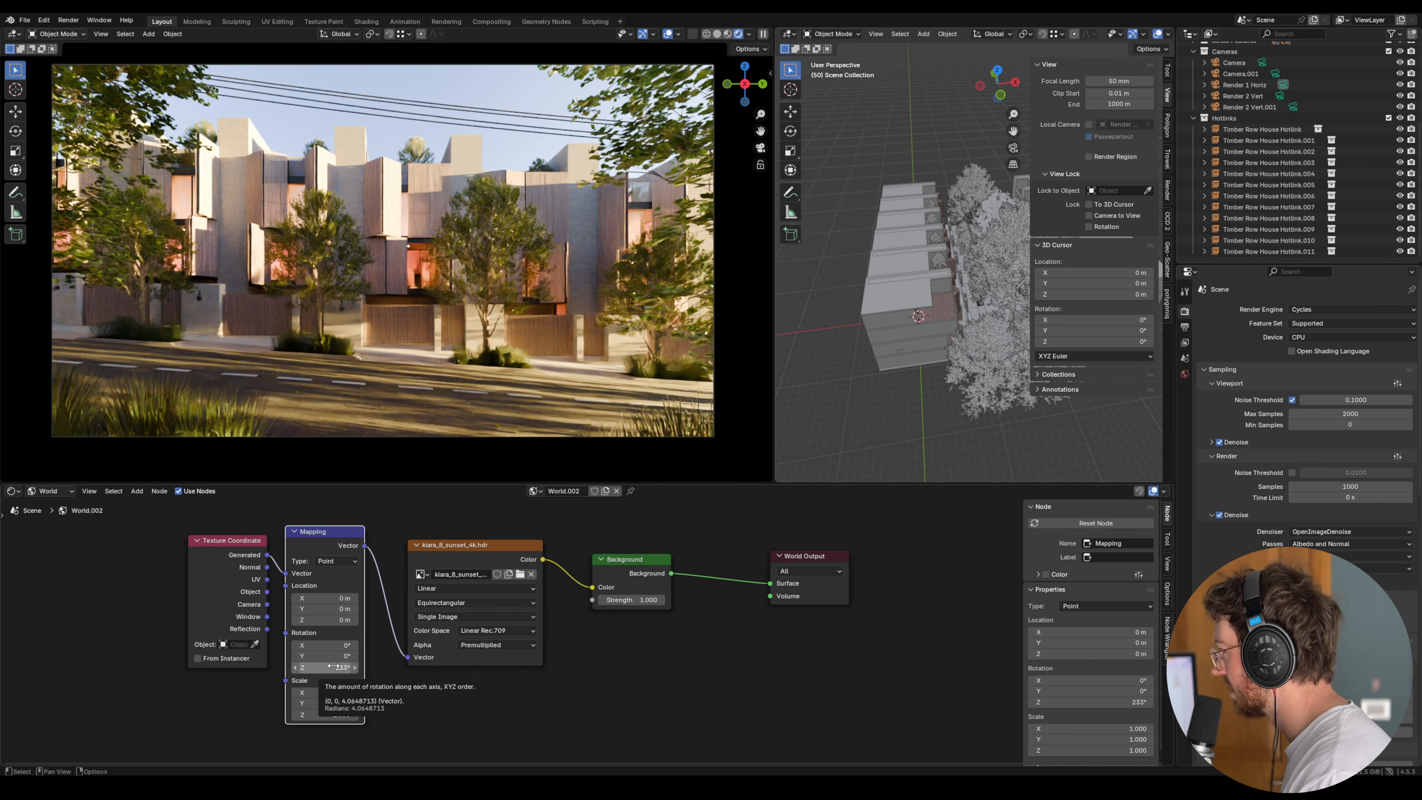
{"action": "left_click_drag", "start_coordinate": [334, 666], "coordinate": [346, 666]}
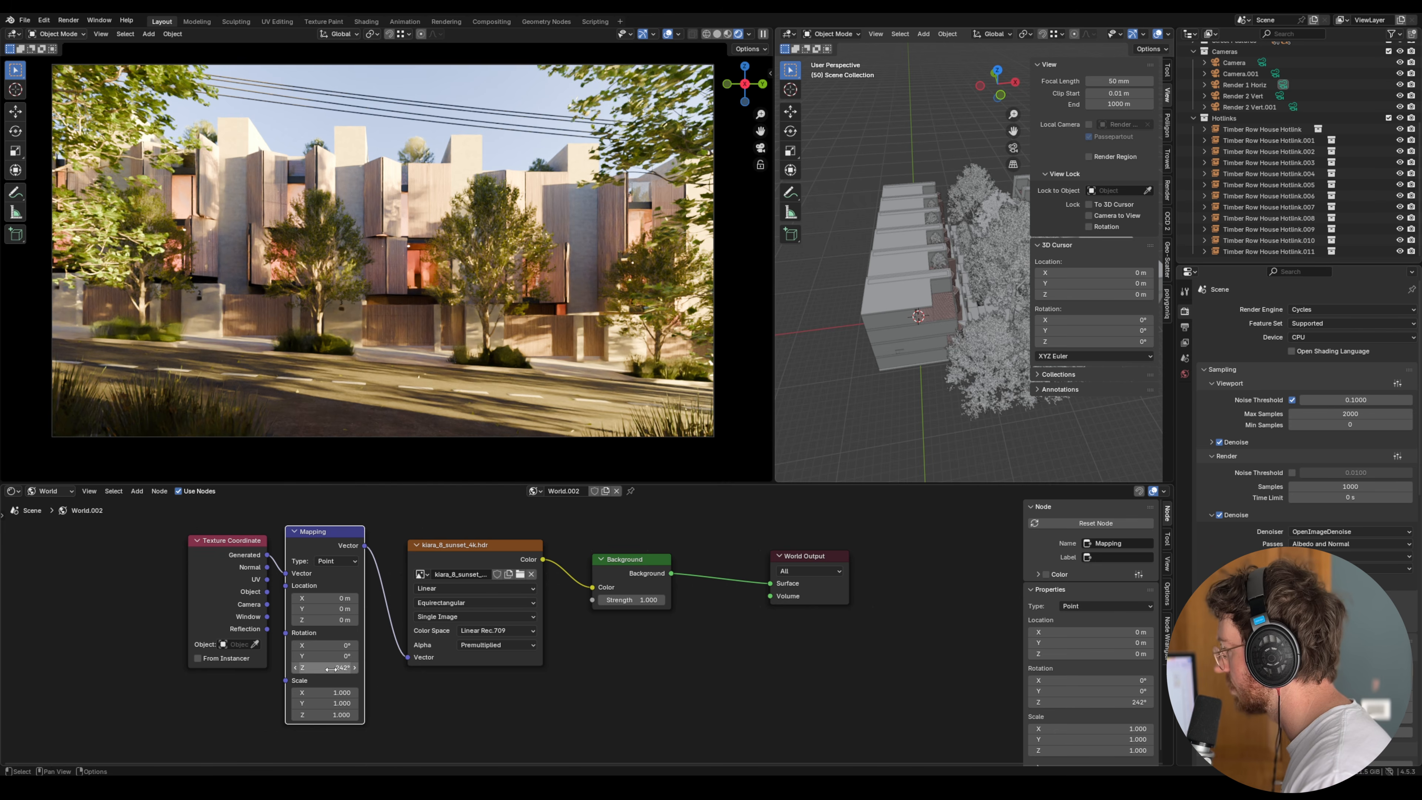
{"action": "left_click_drag", "start_coordinate": [343, 668], "coordinate": [367, 668]}
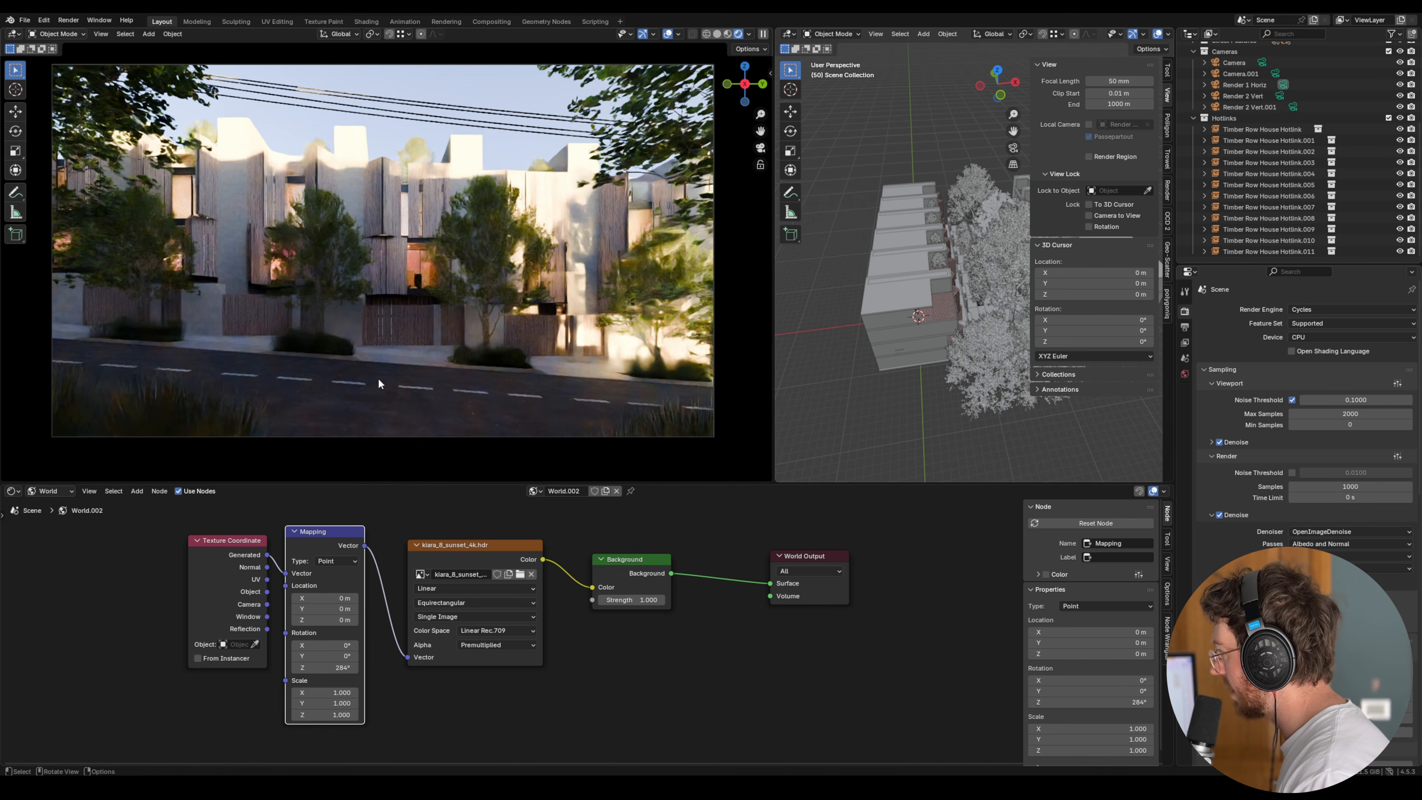
{"action": "mouse_move", "coordinate": [340, 668]}
{"action": "left_mouse_down"}
{"action": "mouse_move", "coordinate": [370, 668]}
{"action": "mouse_move", "coordinate": [331, 669]}
{"action": "left_mouse_up"}
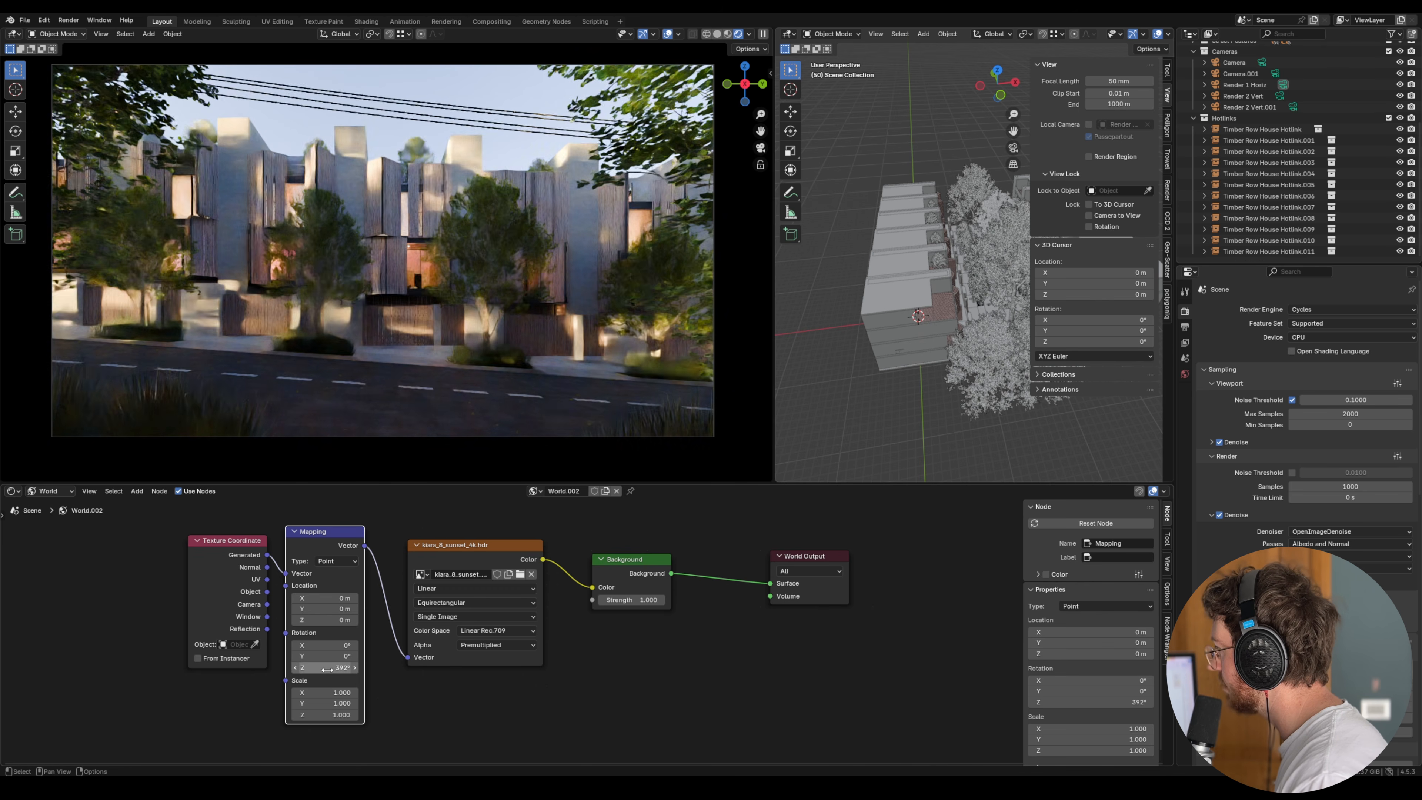
{"action": "left_click_drag", "start_coordinate": [327, 669], "coordinate": [327, 661]}
{"action": "left_click_drag", "start_coordinate": [330, 667], "coordinate": [252, 667]}
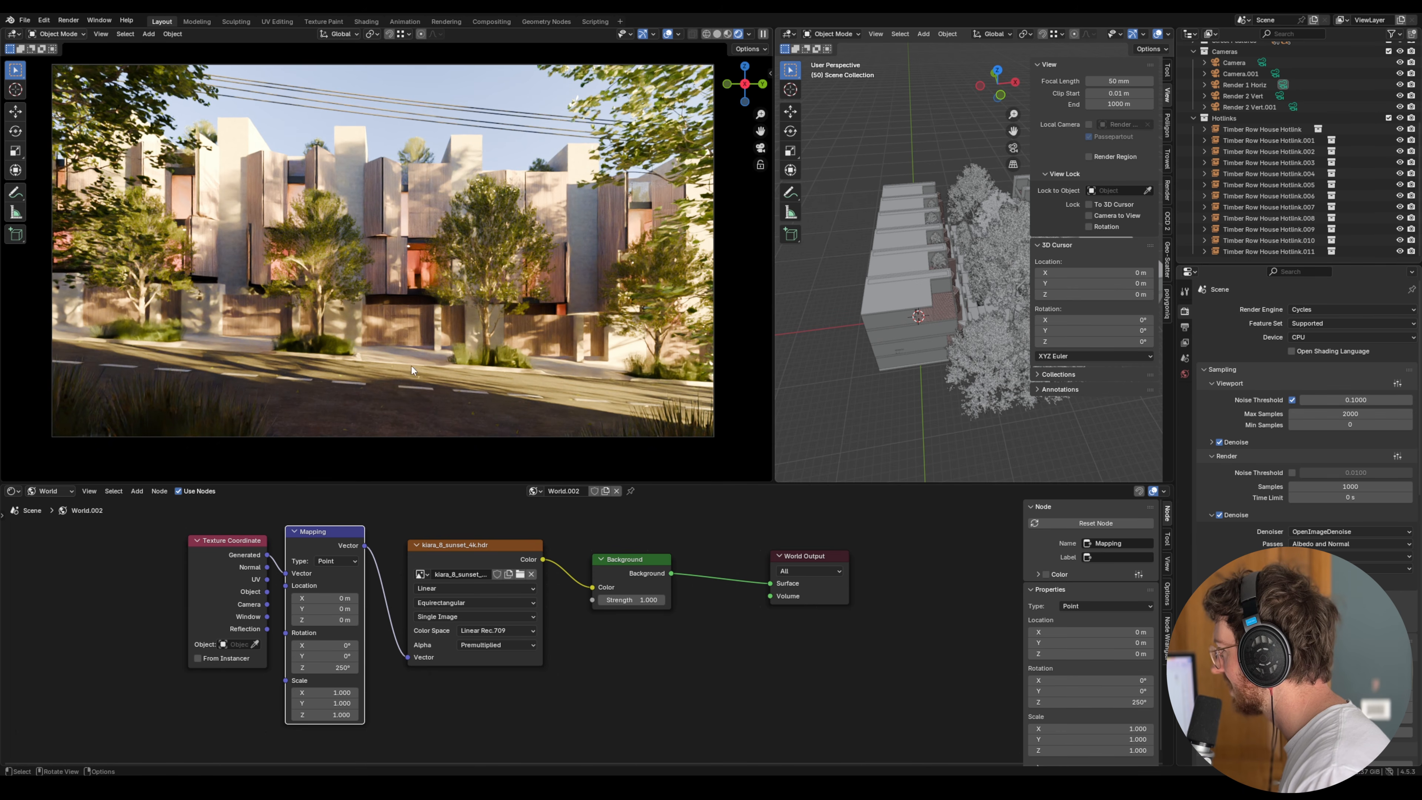
- Examine from above and around the houses where the HDRI's sun sits and how its light falls across the street
{"action": "middle_click_drag", "start_coordinate": [424, 333], "coordinate": [389, 309]}
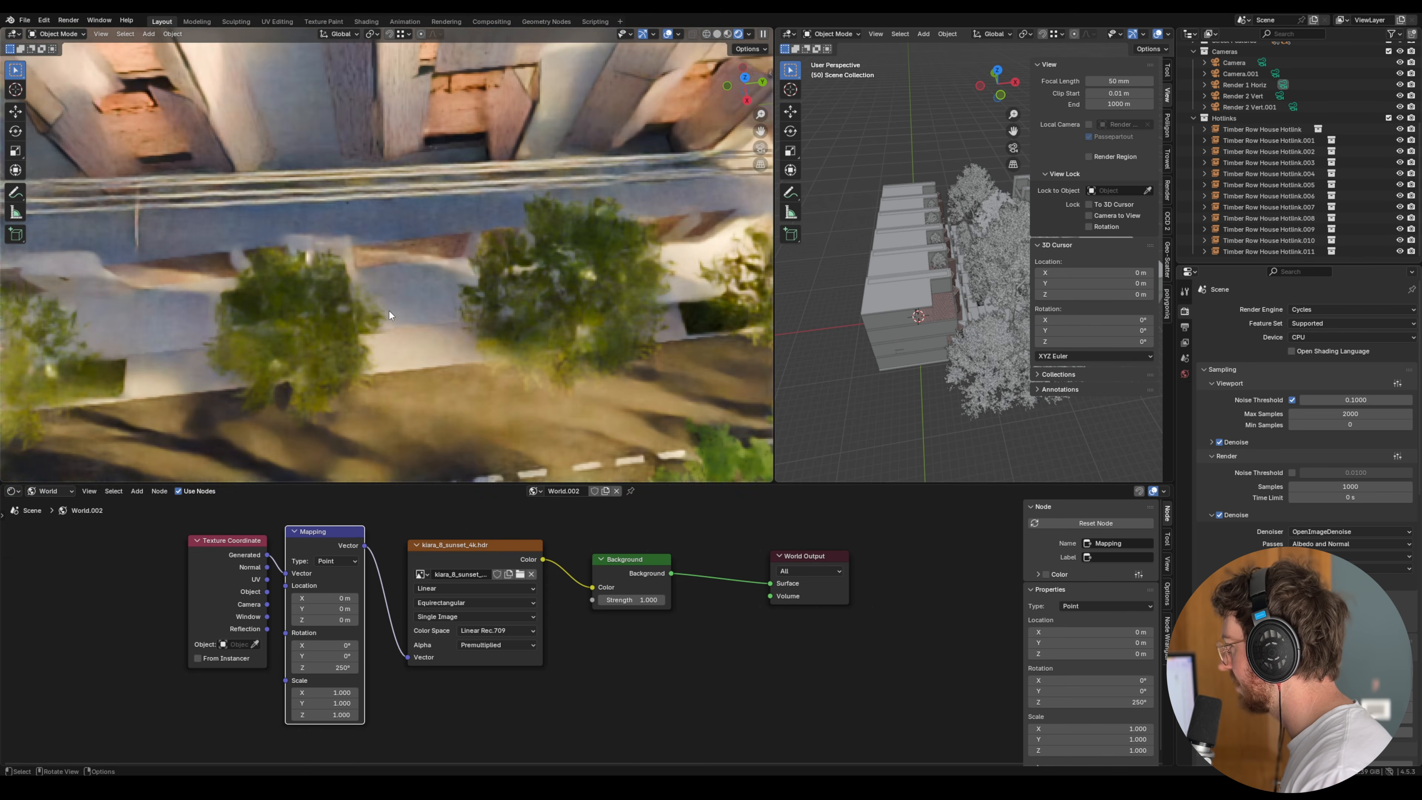
{"action": "scroll", "coordinate": [395, 307], "scroll_direction": "down", "scroll_amount": 10}
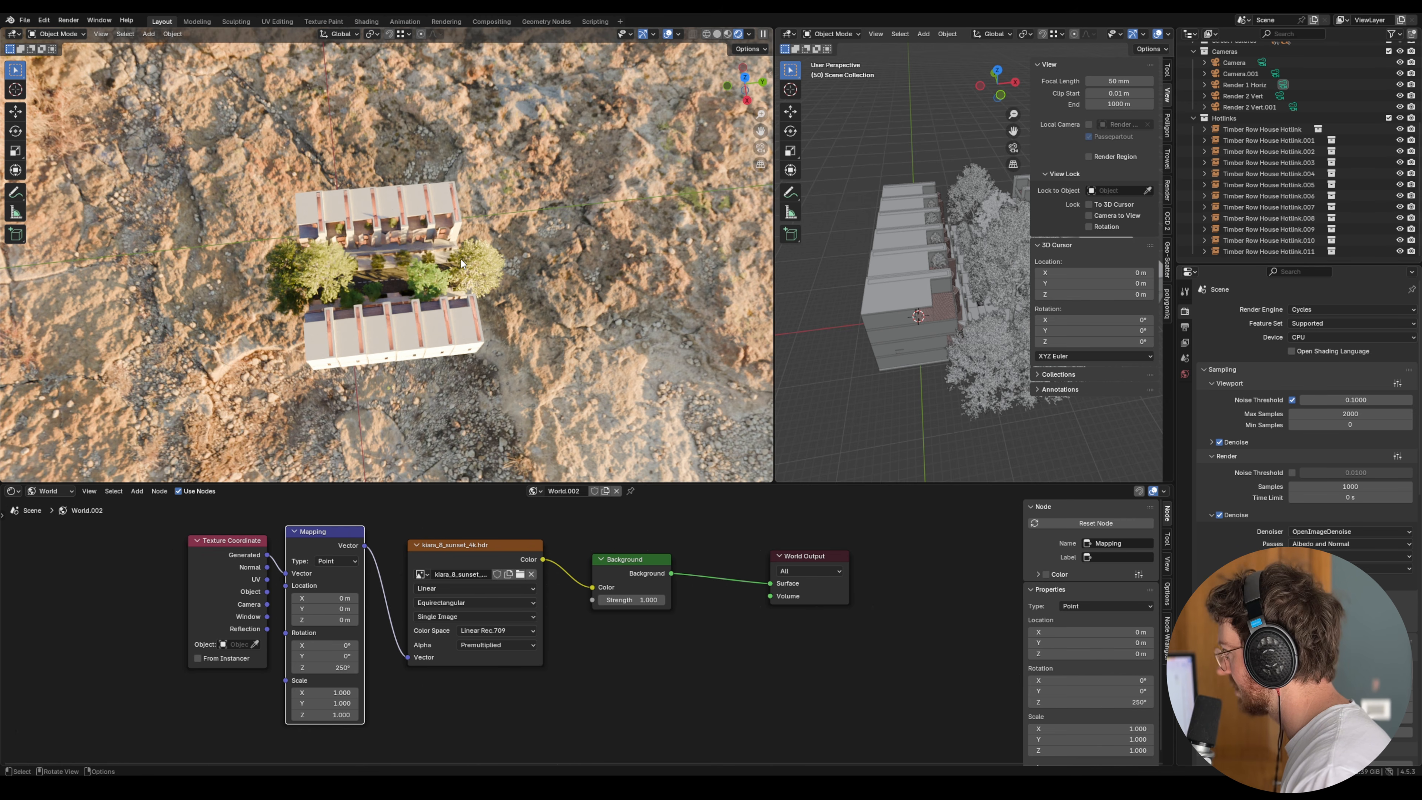
{"action": "scroll", "coordinate": [462, 259], "scroll_direction": "up", "scroll_amount": 5}
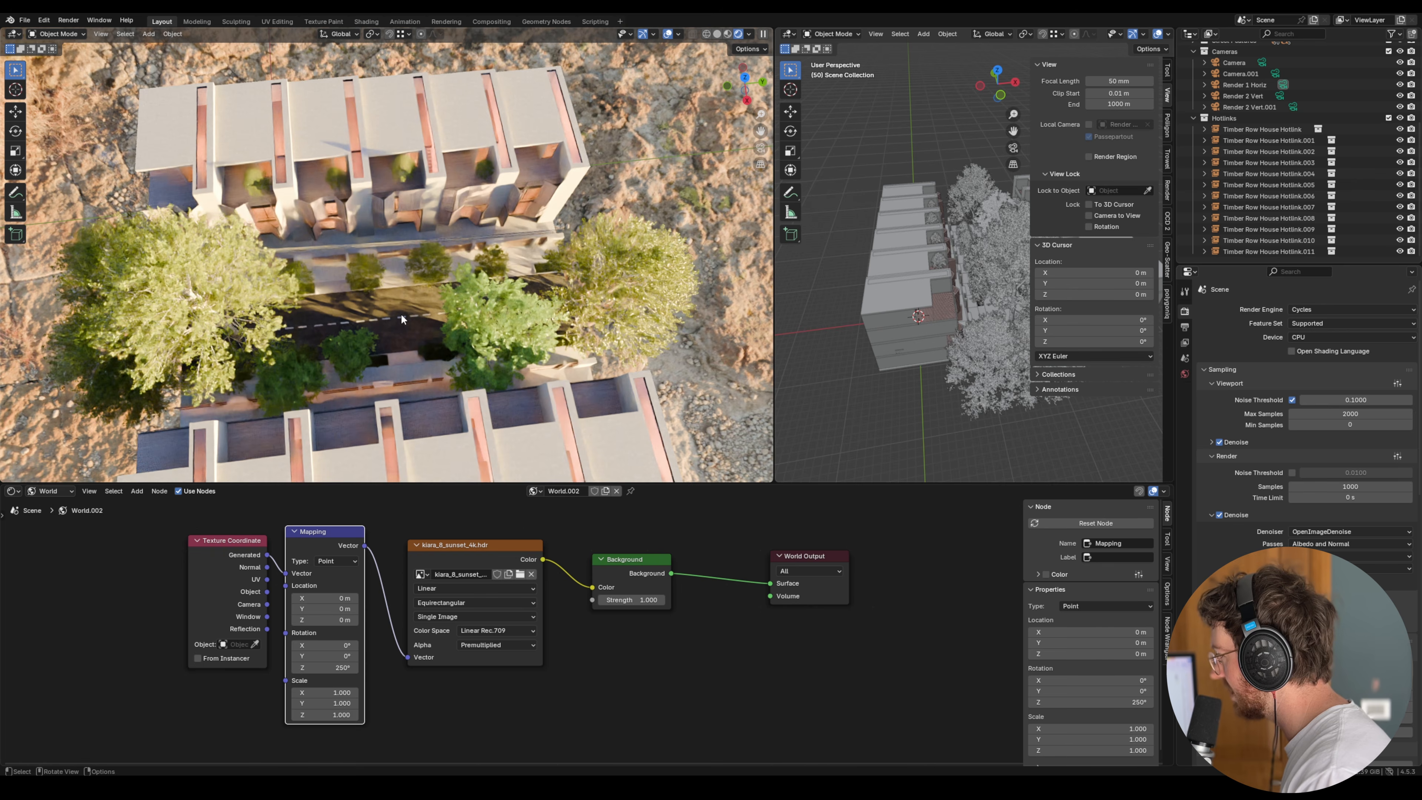
{"action": "scroll", "coordinate": [401, 313], "scroll_direction": "up", "scroll_amount": 4}
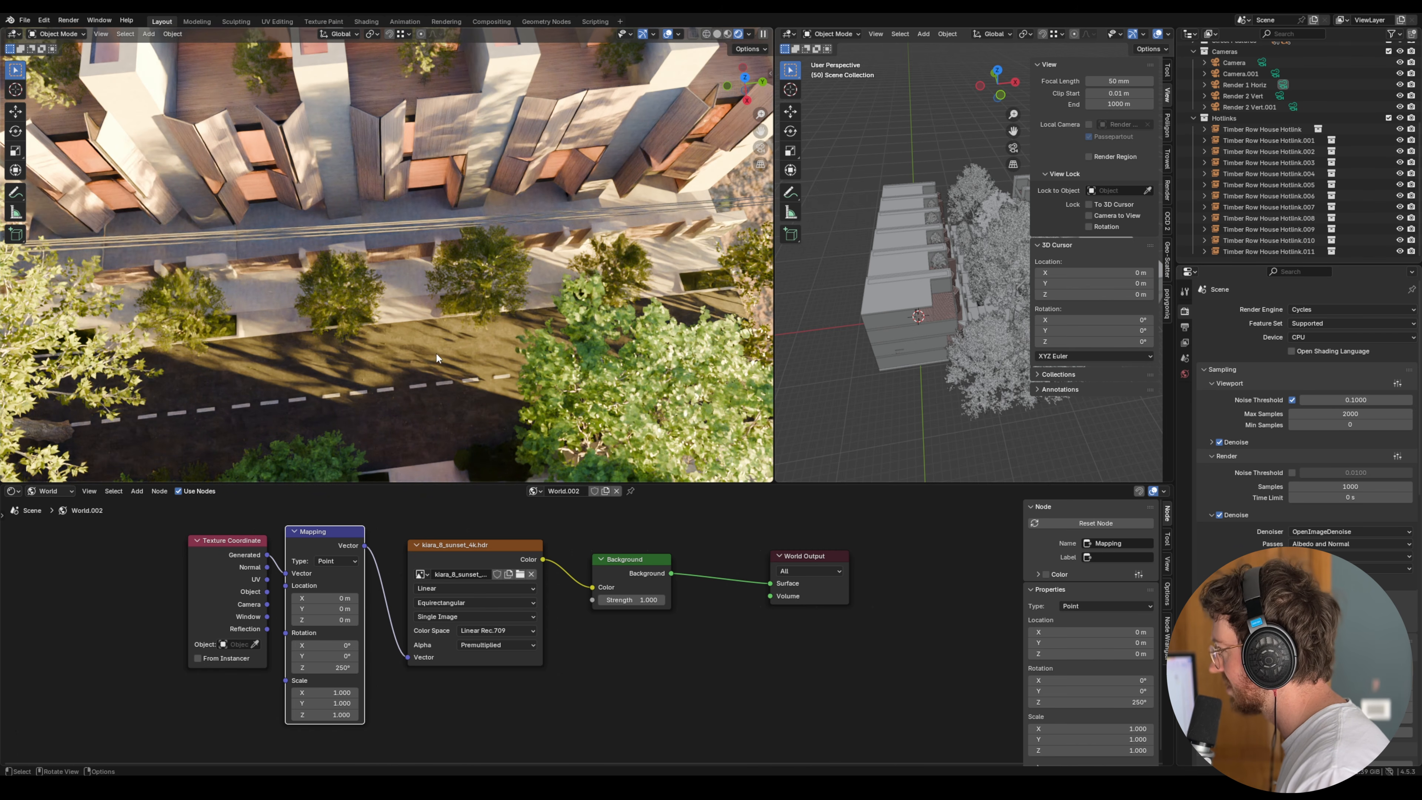
{"action": "middle_click_drag", "start_coordinate": [435, 352], "coordinate": [536, 321]}
{"action": "scroll", "coordinate": [469, 305], "scroll_direction": "down", "scroll_amount": 4}
{"action": "scroll", "coordinate": [453, 309], "scroll_direction": "down", "scroll_amount": 8}
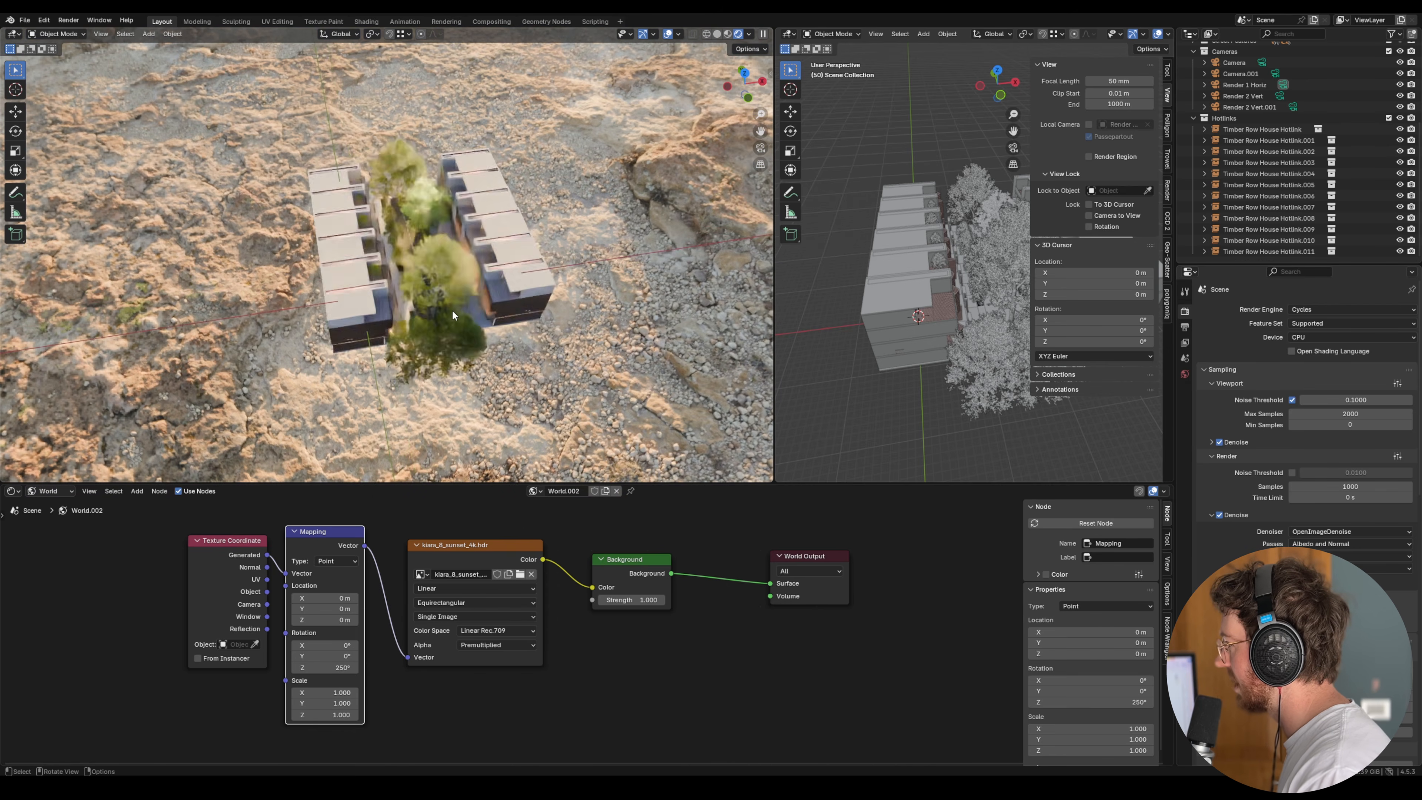
{"action": "middle_click_drag", "start_coordinate": [456, 249], "coordinate": [457, 249]}
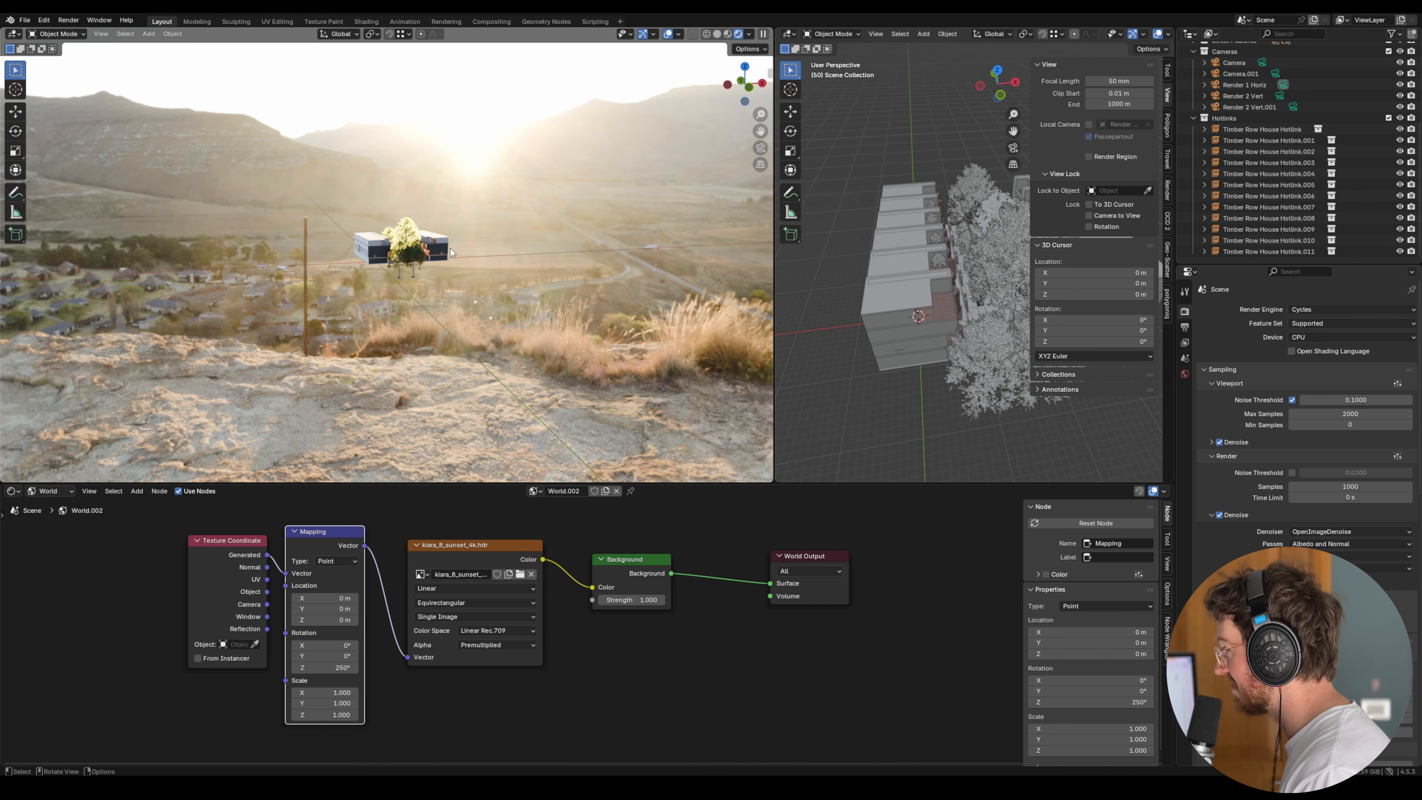
- Nudge the kiara_8_sunset_4k.hdr node slightly upward and inspect the sunlight on the house rows from several sides and above
{"action": "scroll", "coordinate": [448, 248], "scroll_direction": "up", "scroll_amount": 6}
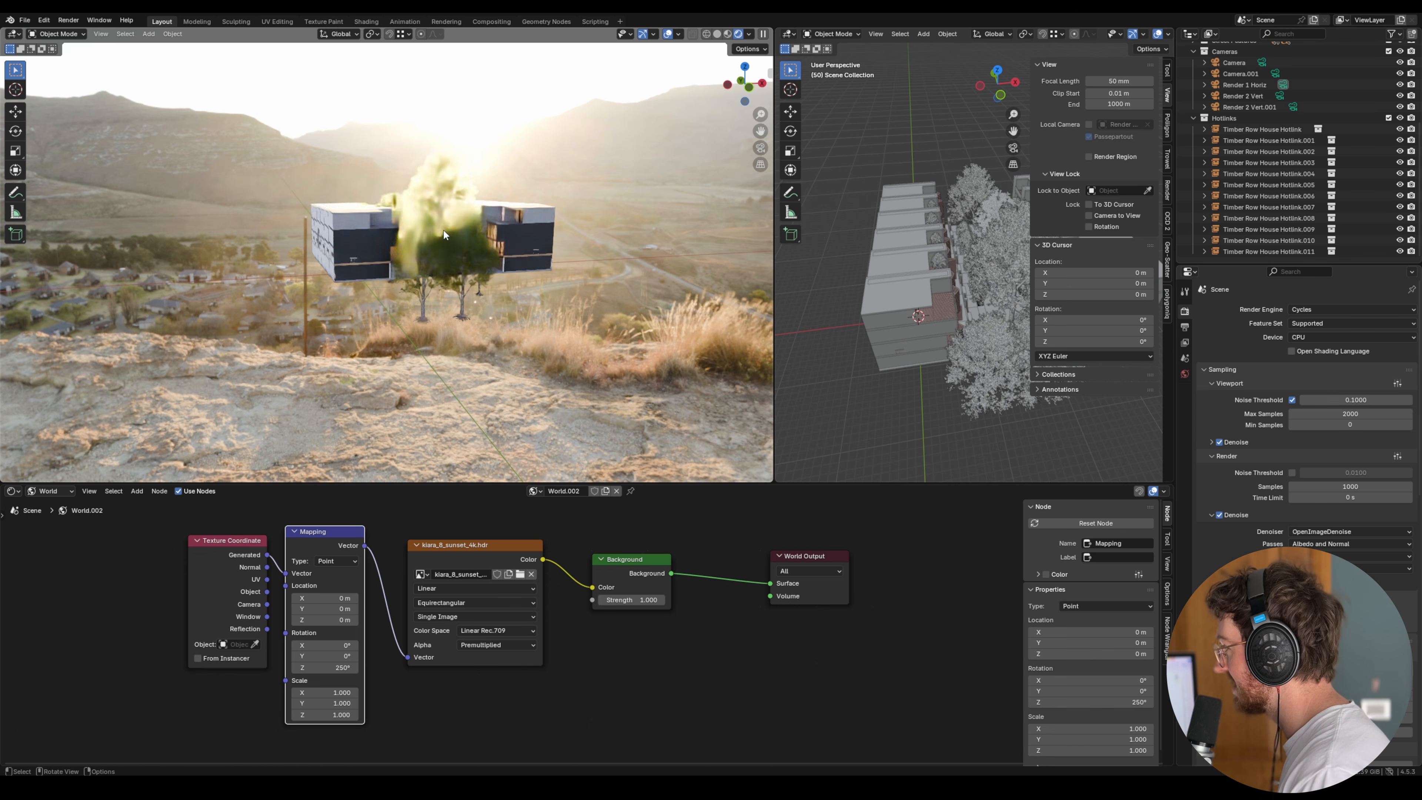
{"action": "left_click_drag", "start_coordinate": [452, 554], "coordinate": [452, 549]}
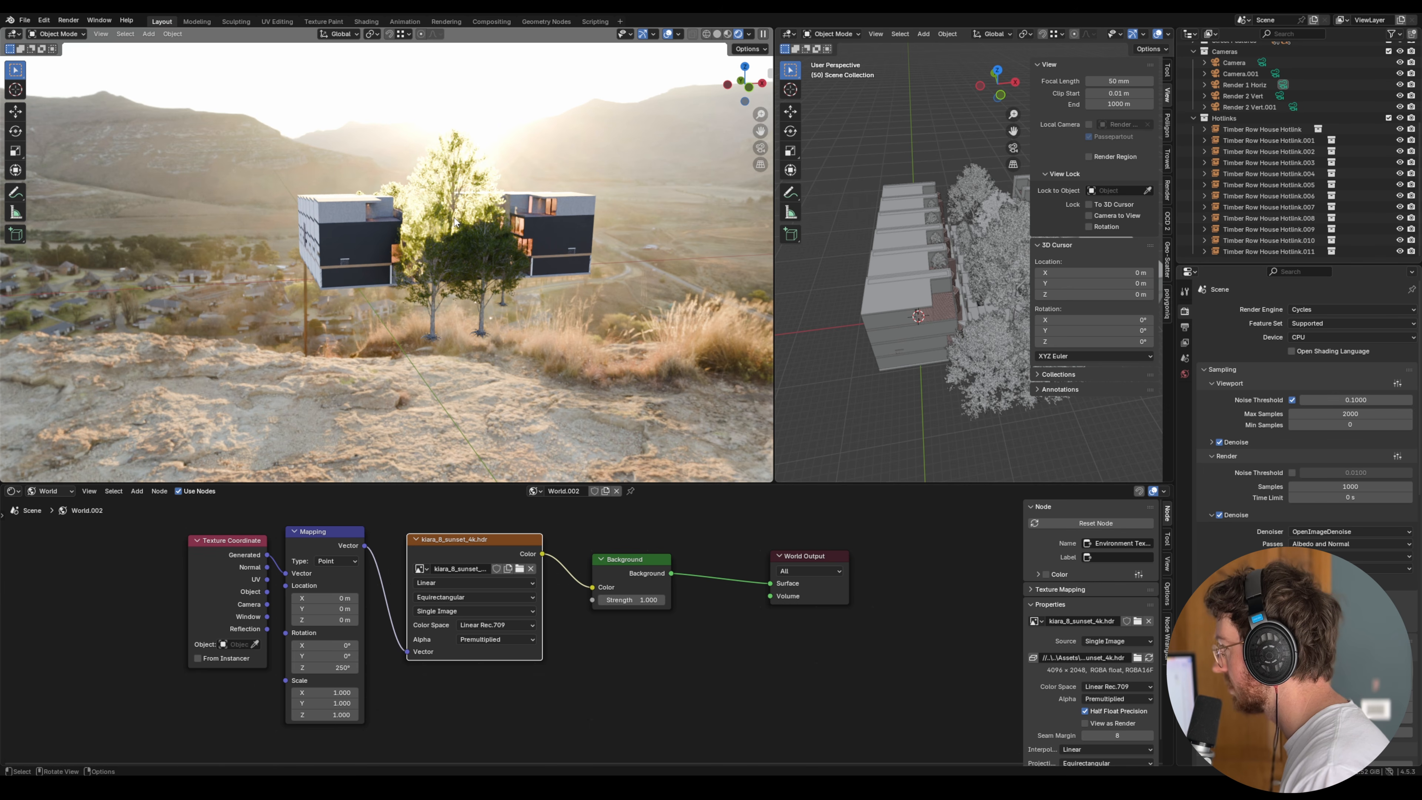
{"action": "middle_click_drag", "start_coordinate": [461, 266], "coordinate": [385, 257]}
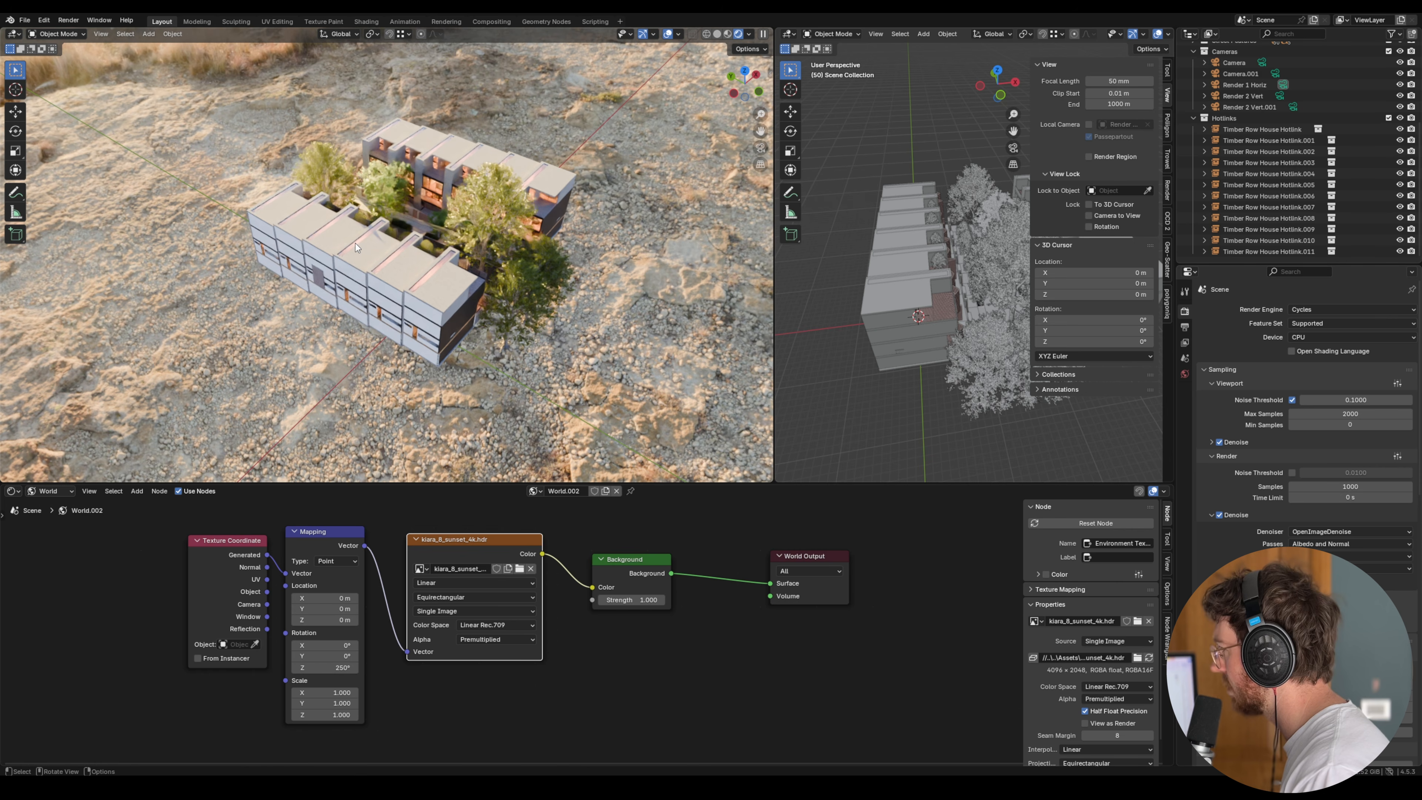
{"action": "middle_click_drag", "start_coordinate": [356, 244], "coordinate": [378, 214]}
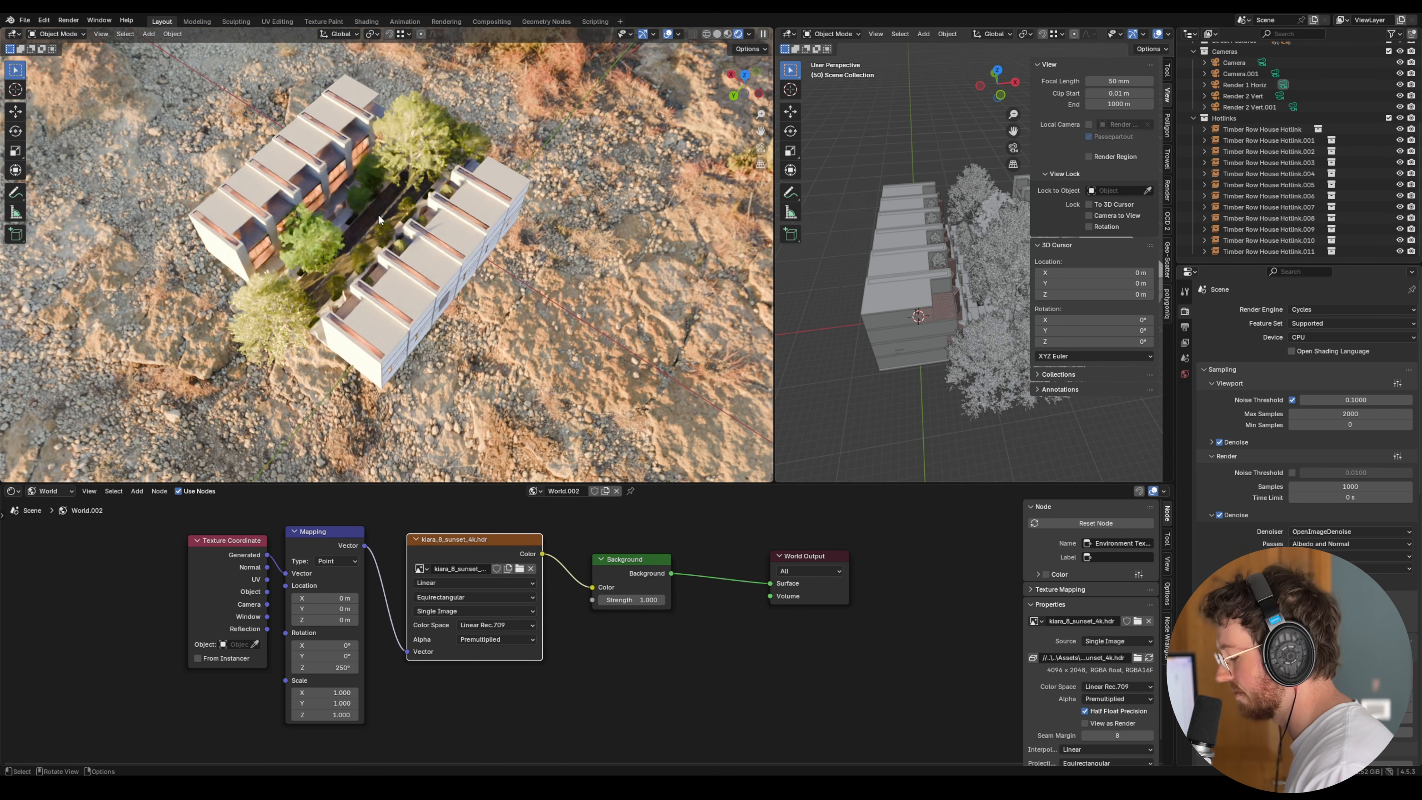
- Return to the camera view and set the color management exposure to 2.411
{"action": "key", "text": "KP_0"}
{"action": "scroll", "coordinate": [1304, 392], "scroll_direction": "down", "scroll_amount": 10}
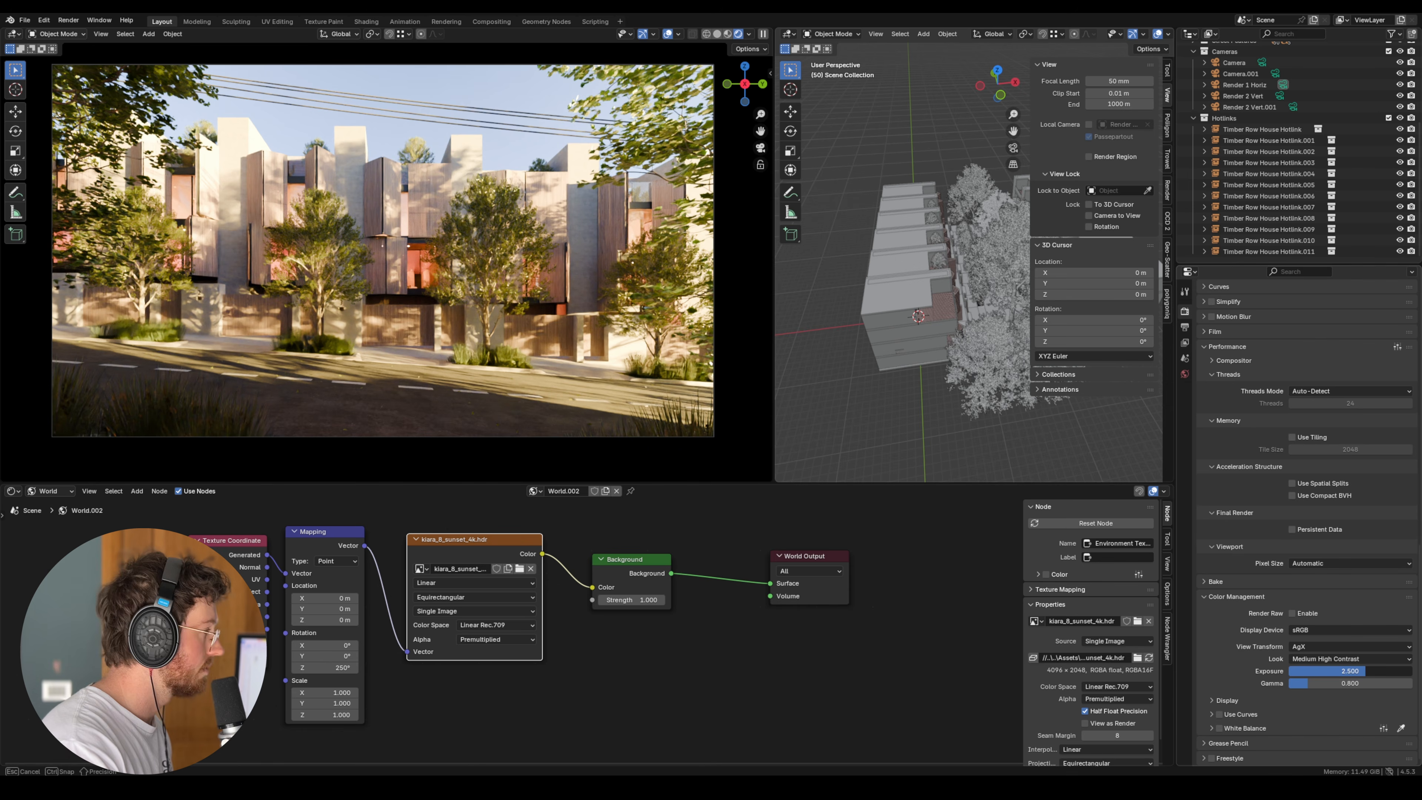
{"action": "left_click_drag", "start_coordinate": [1364, 670], "coordinate": [1364, 672]}
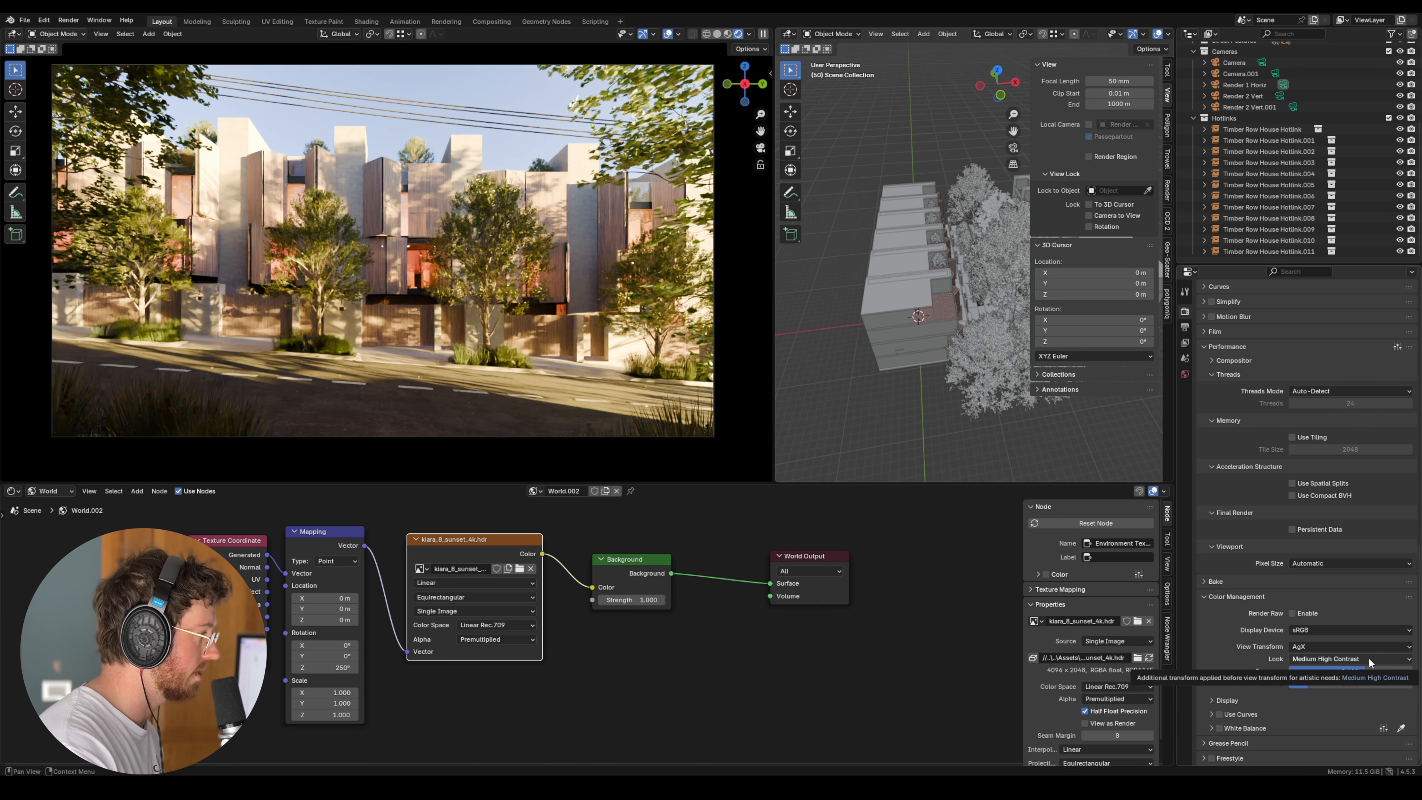
- Try the Base Contrast look in the color management settings and restore Medium High Contrast
{"action": "left_click", "coordinate": [1345, 658]}
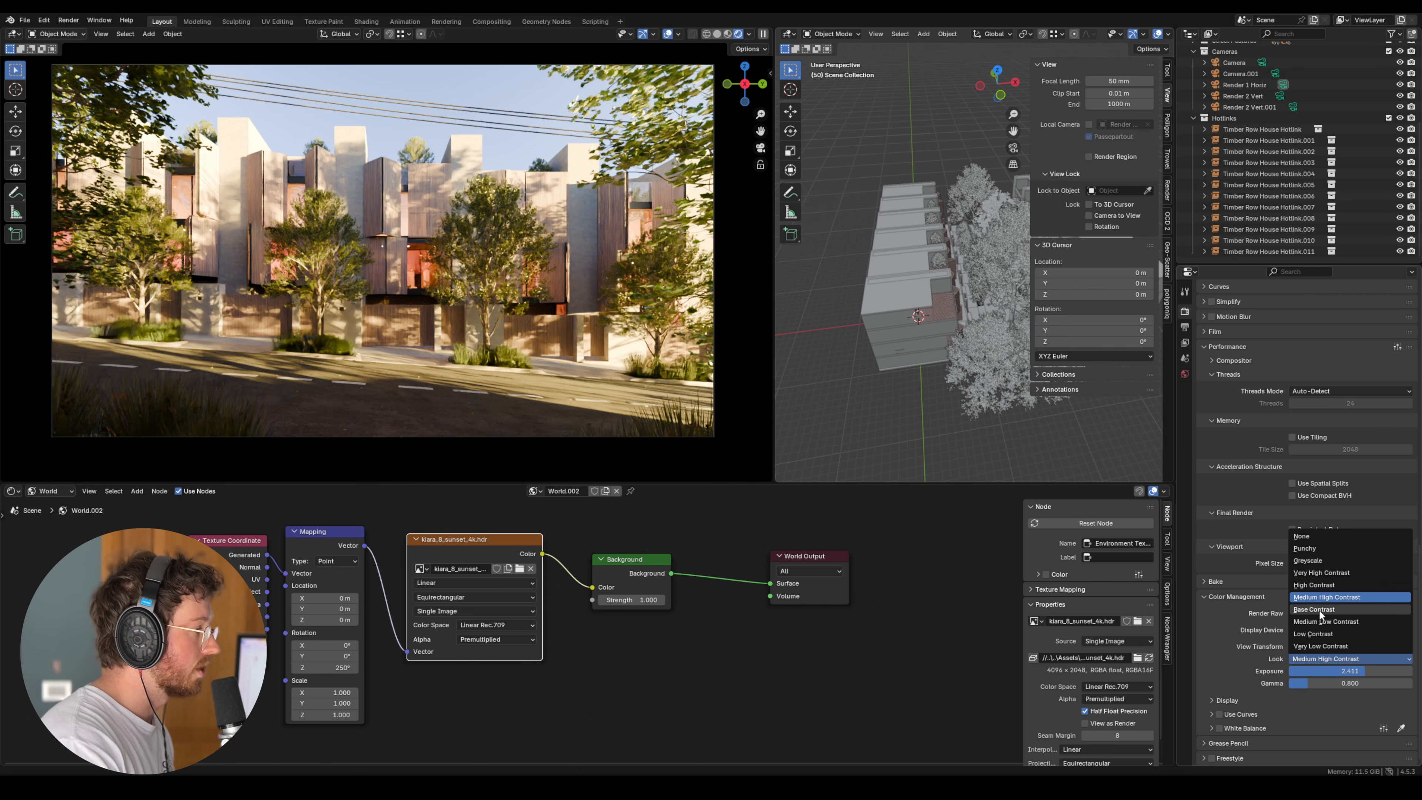
{"action": "left_click", "coordinate": [1320, 610]}
{"action": "left_click", "coordinate": [1322, 659]}
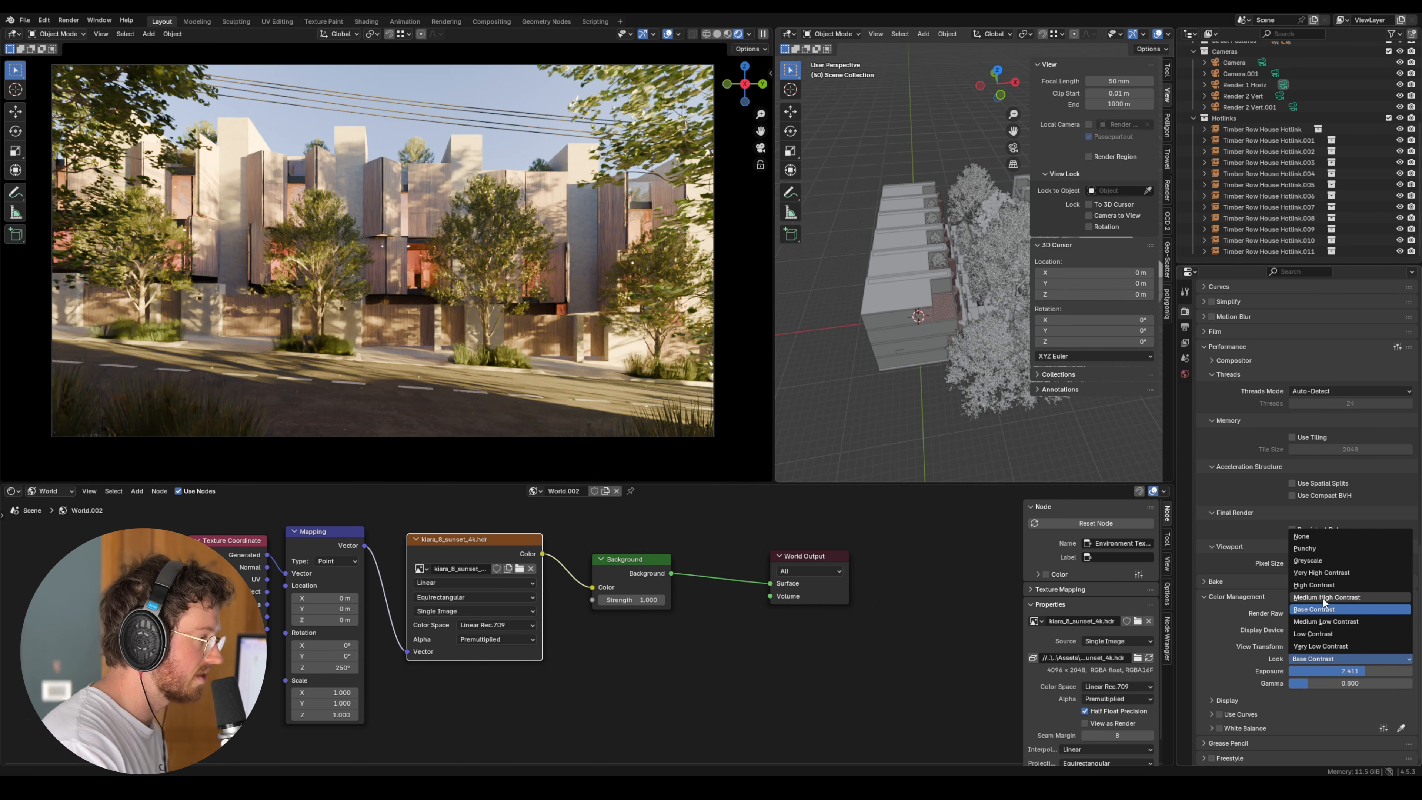
{"action": "left_click", "coordinate": [1323, 598]}
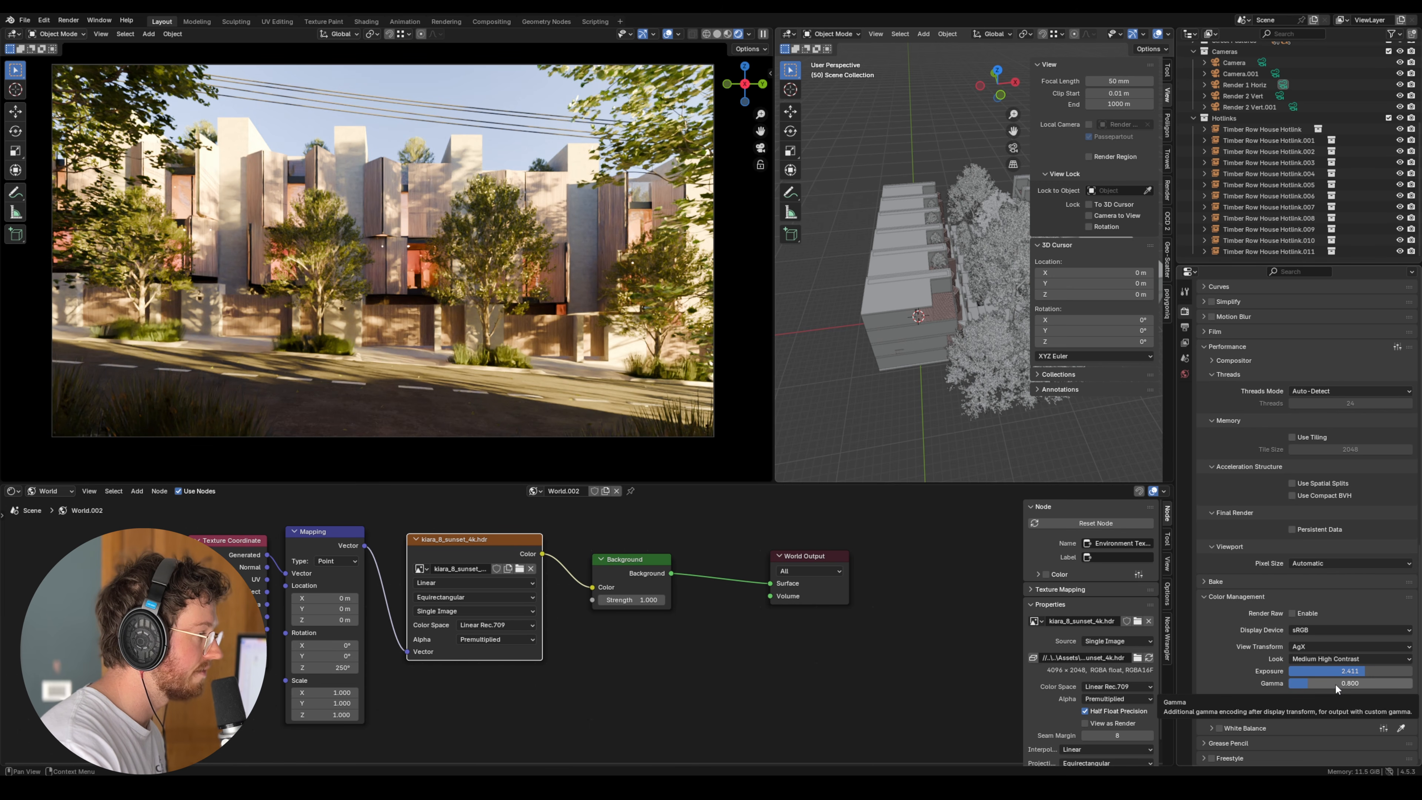
- Try a color management gamma of 1.2 to compare the image brightness, and set it back to 0.8
{"action": "left_click", "coordinate": [1310, 683]}
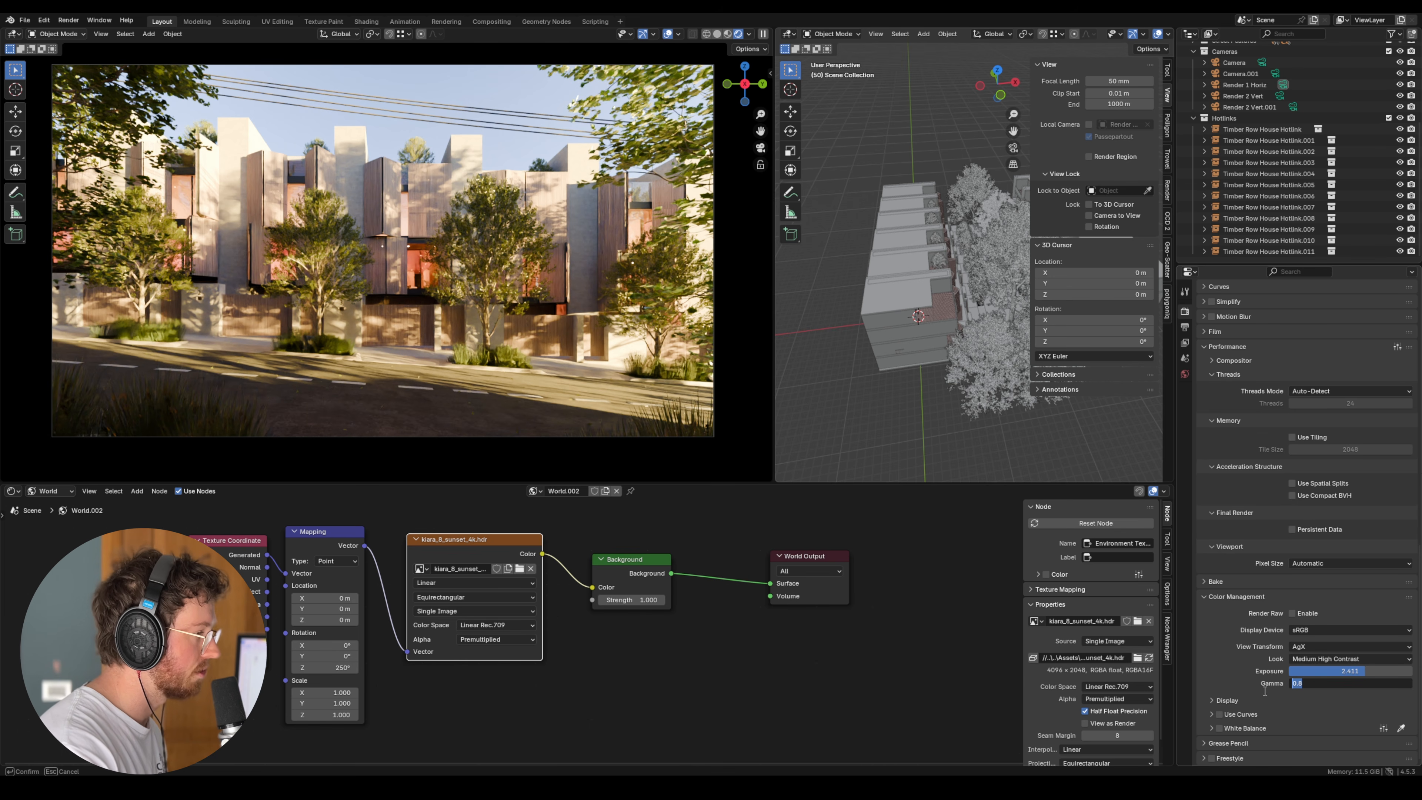
{"action": "left_click", "coordinate": [1221, 669]}
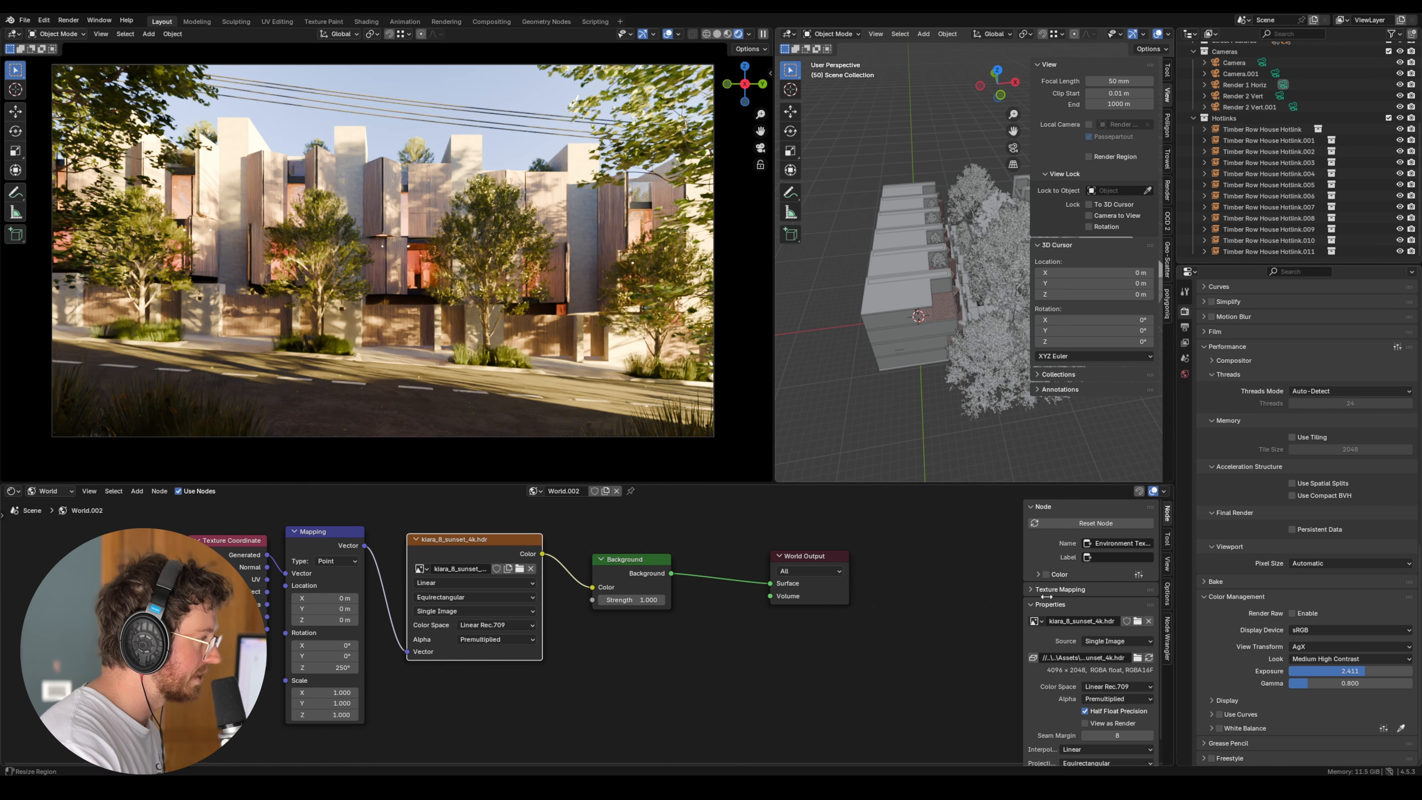
{"action": "left_click", "coordinate": [1346, 684]}
{"action": "type", "text": "1"}
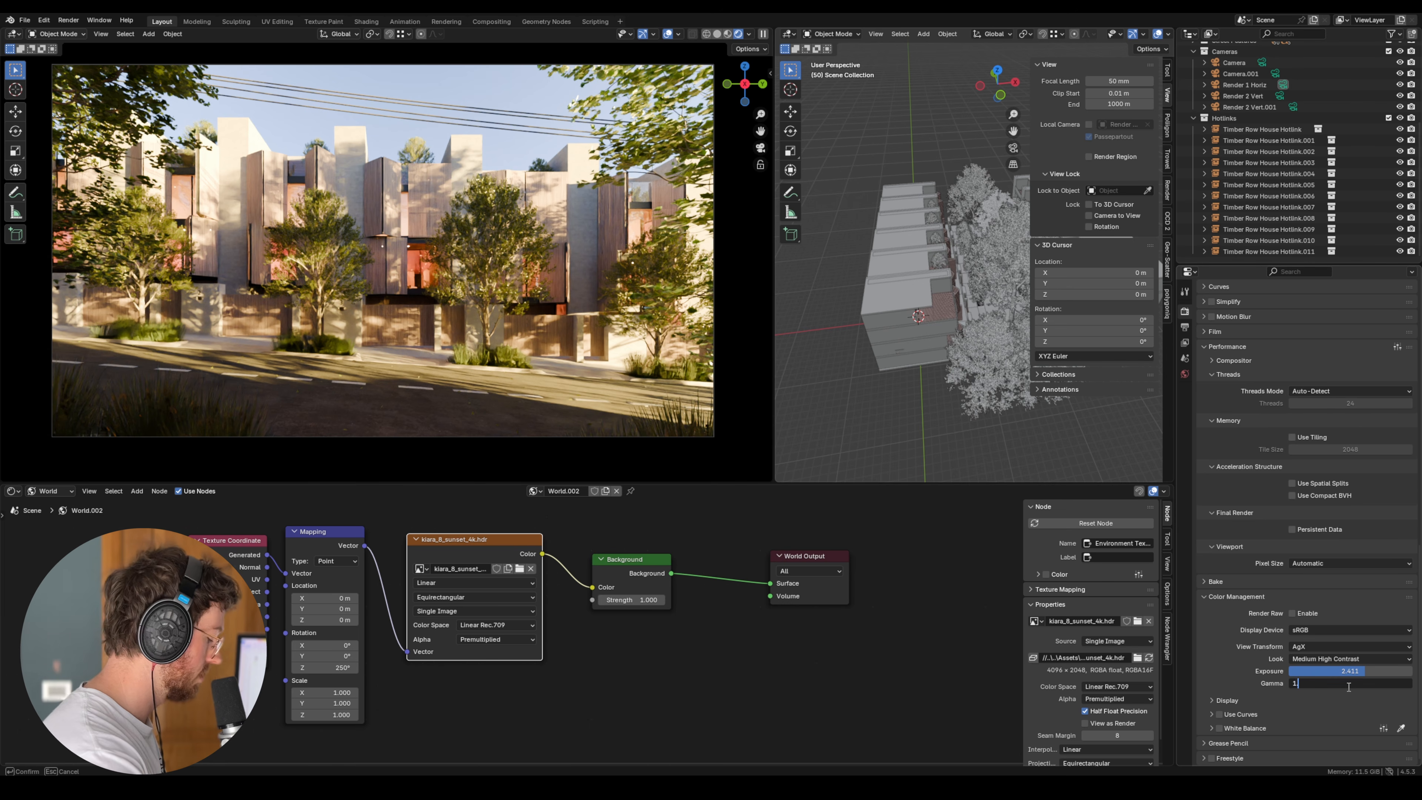
{"action": "type", "text": ".2"}
{"action": "key", "text": "Return"}
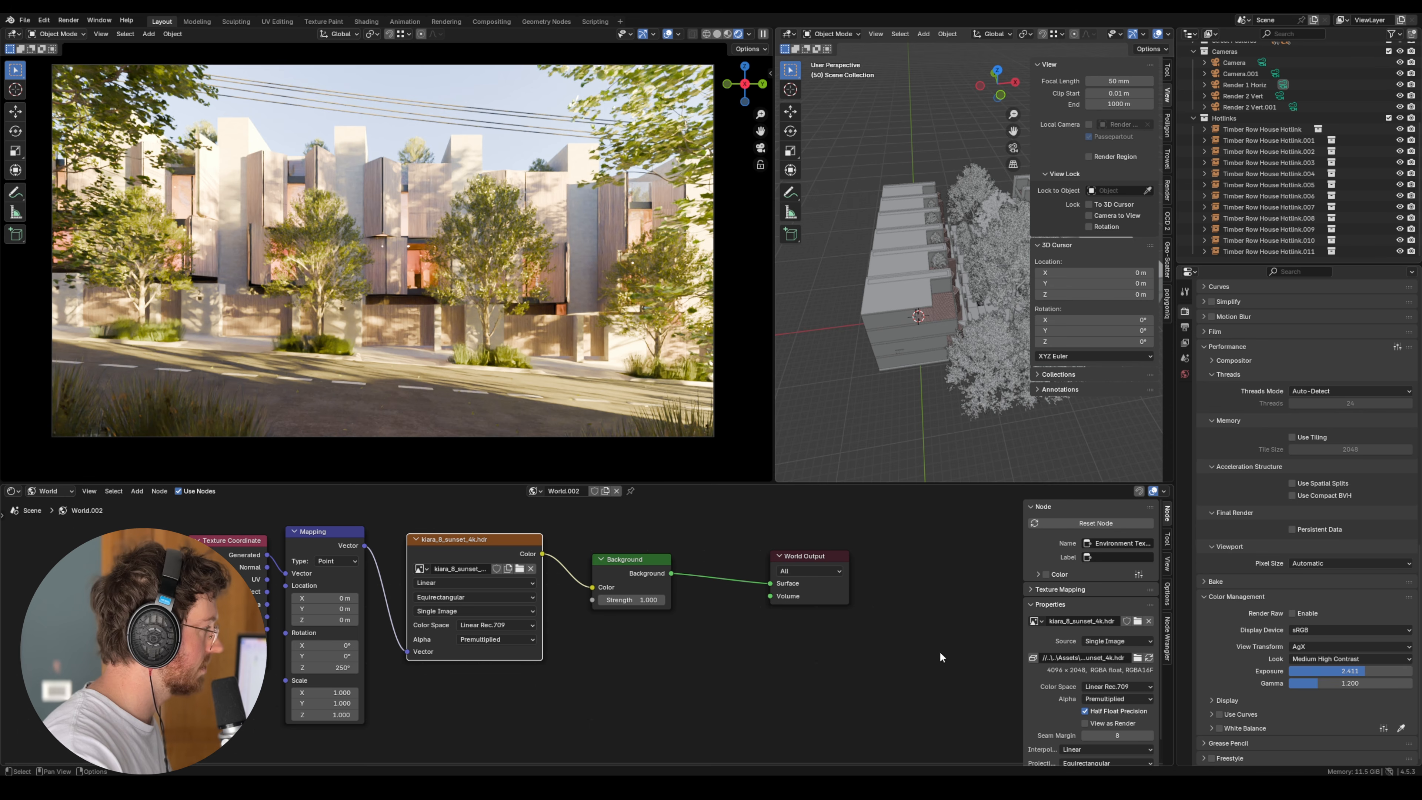
{"action": "left_click", "coordinate": [1371, 682]}
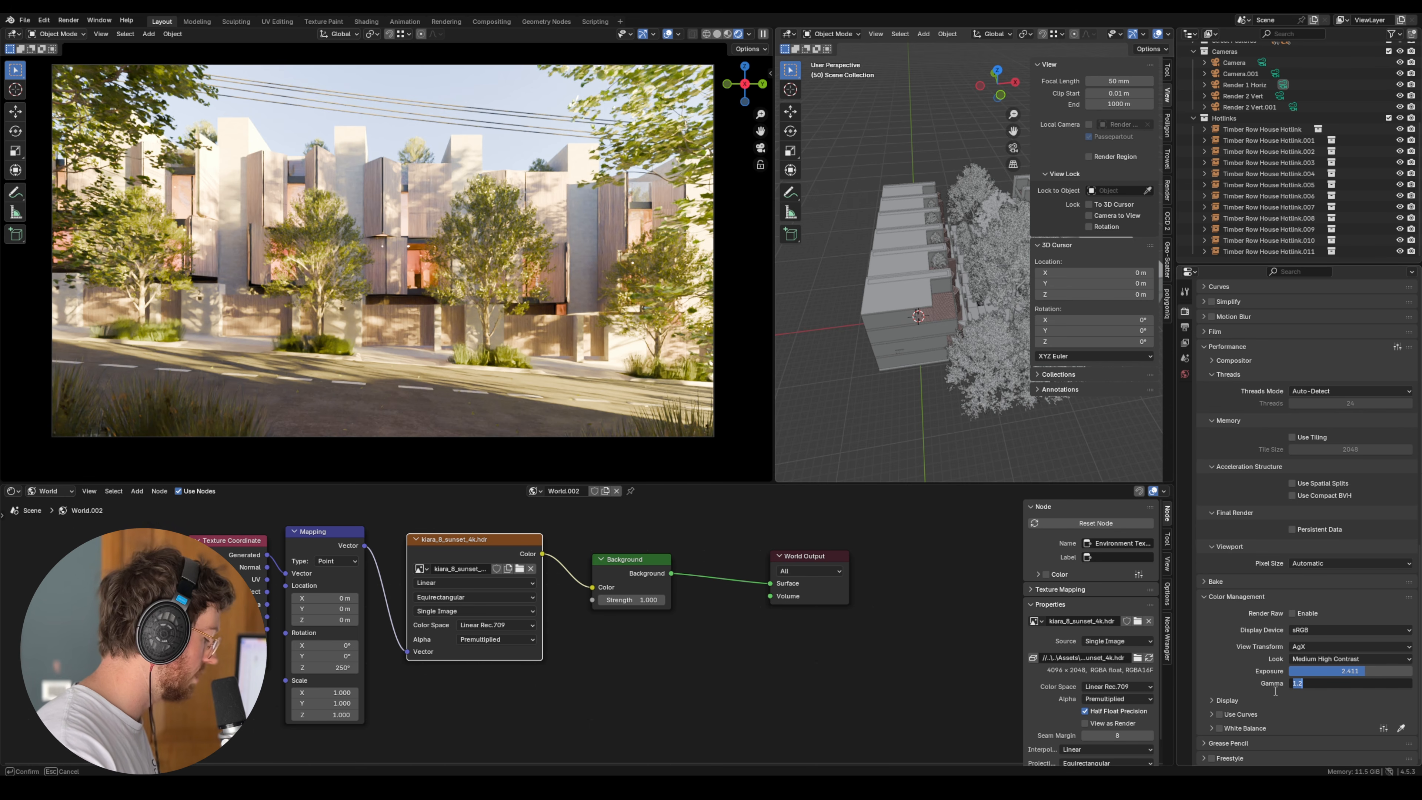
{"action": "type", "text": "0.8"}
{"action": "key", "text": "Return"}
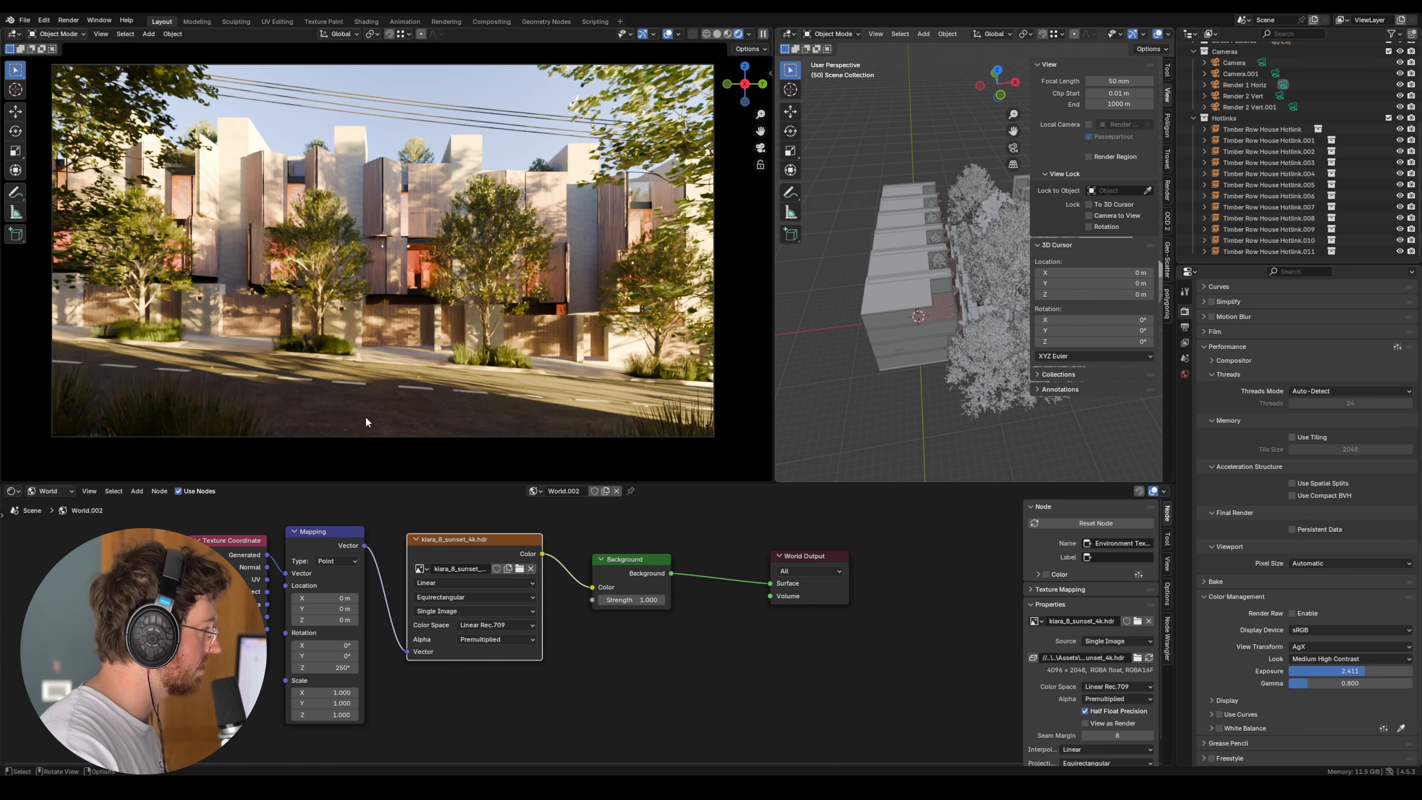